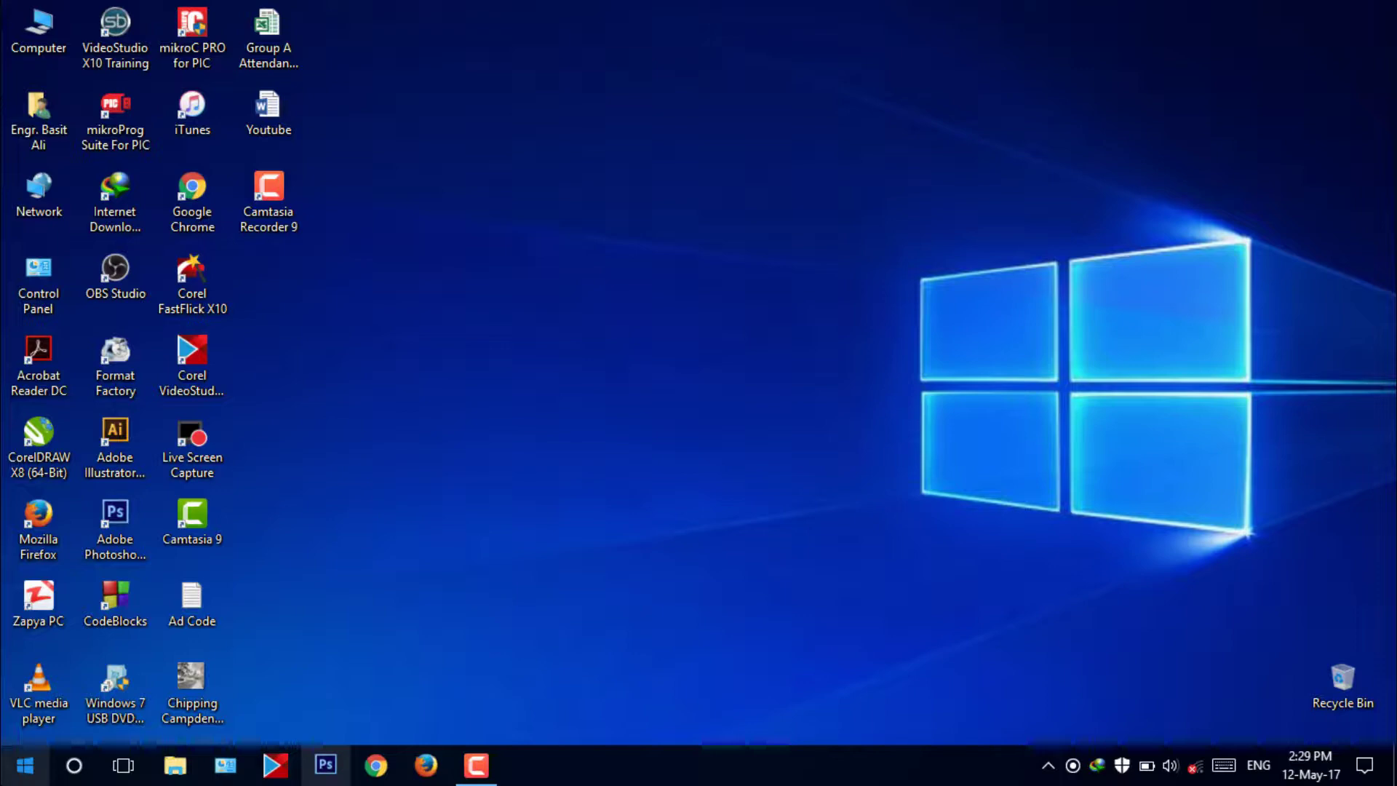
Launch Excel 2016 from Start, maximize its start screen and create a blank workbook, Book1.
{"action": "left_click", "coordinate": [24, 764]}
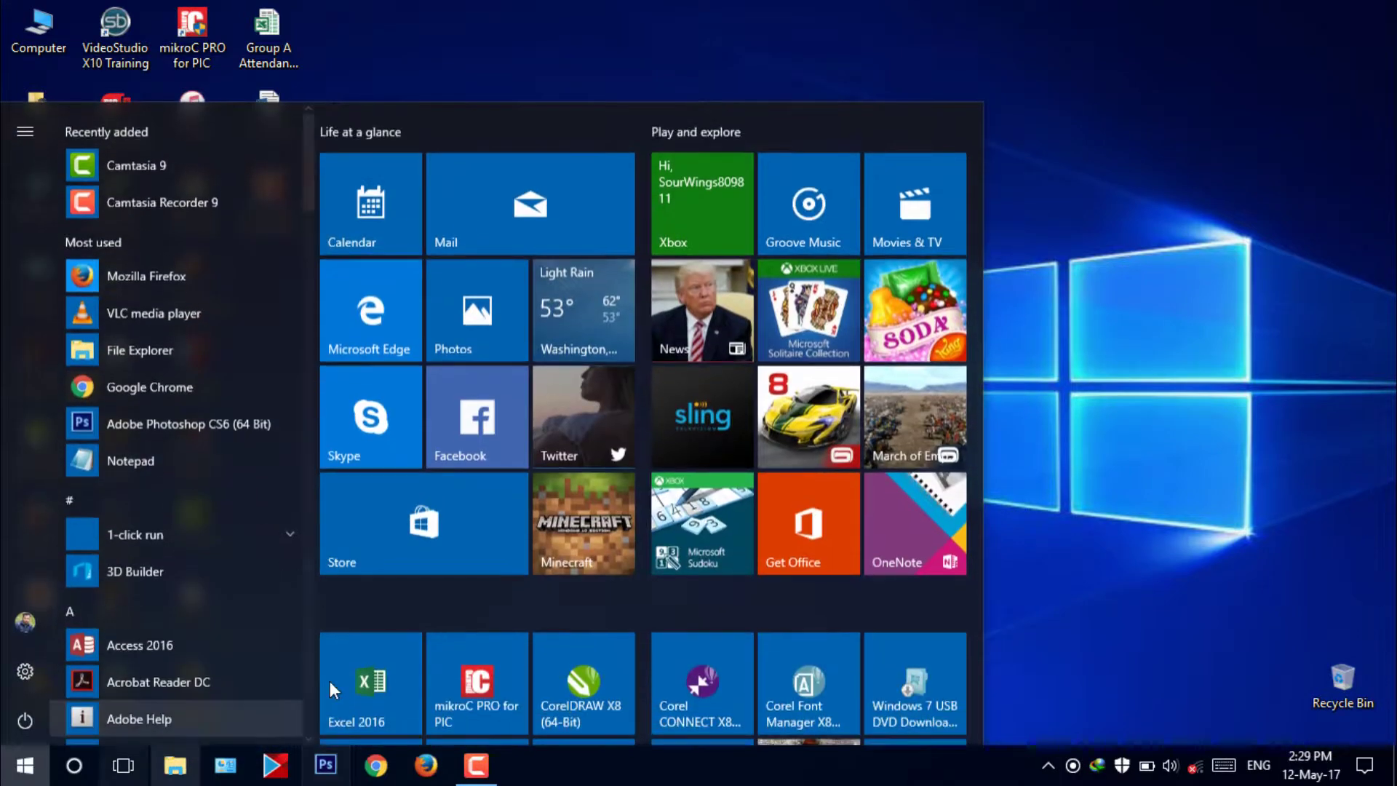
{"action": "left_click", "coordinate": [421, 643]}
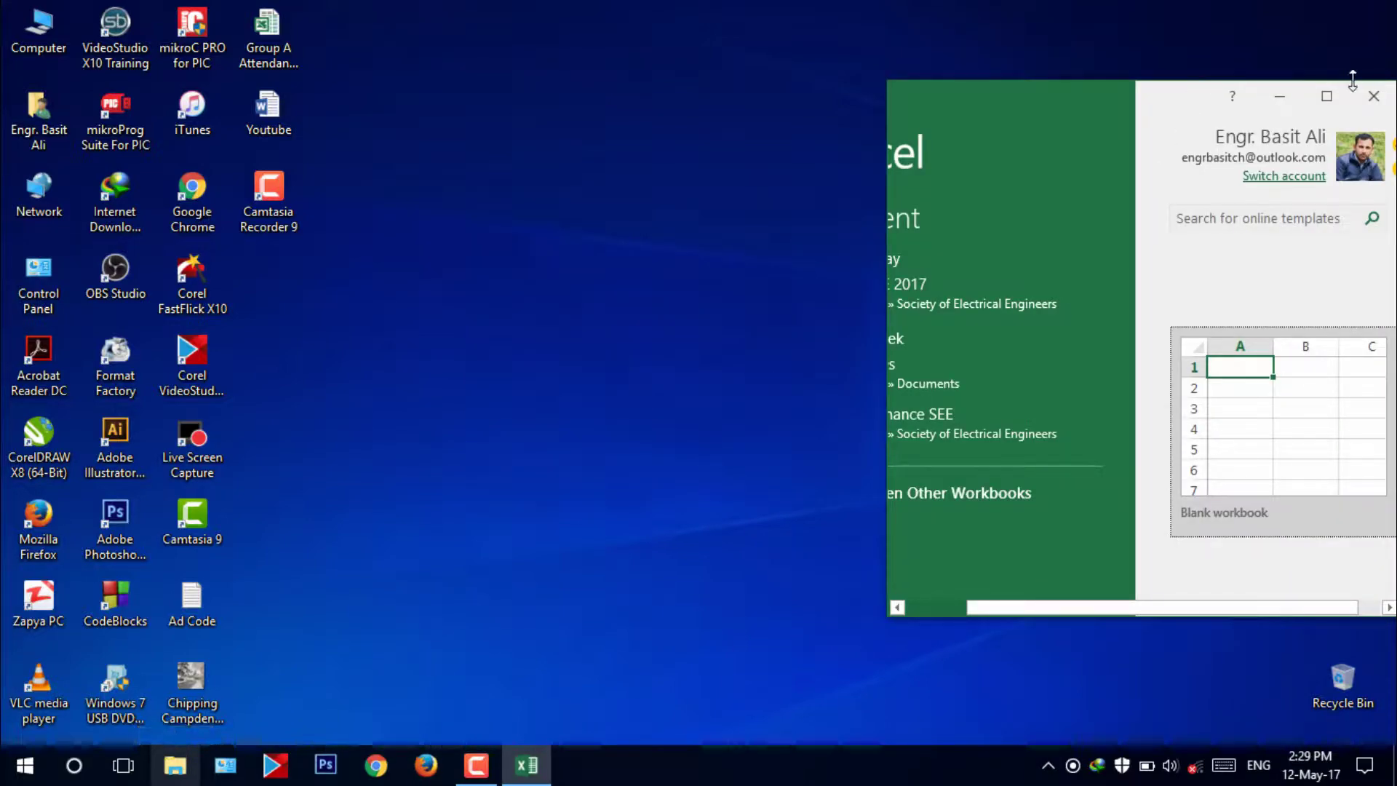
{"action": "left_click", "coordinate": [1327, 96]}
{"action": "left_click", "coordinate": [561, 249]}
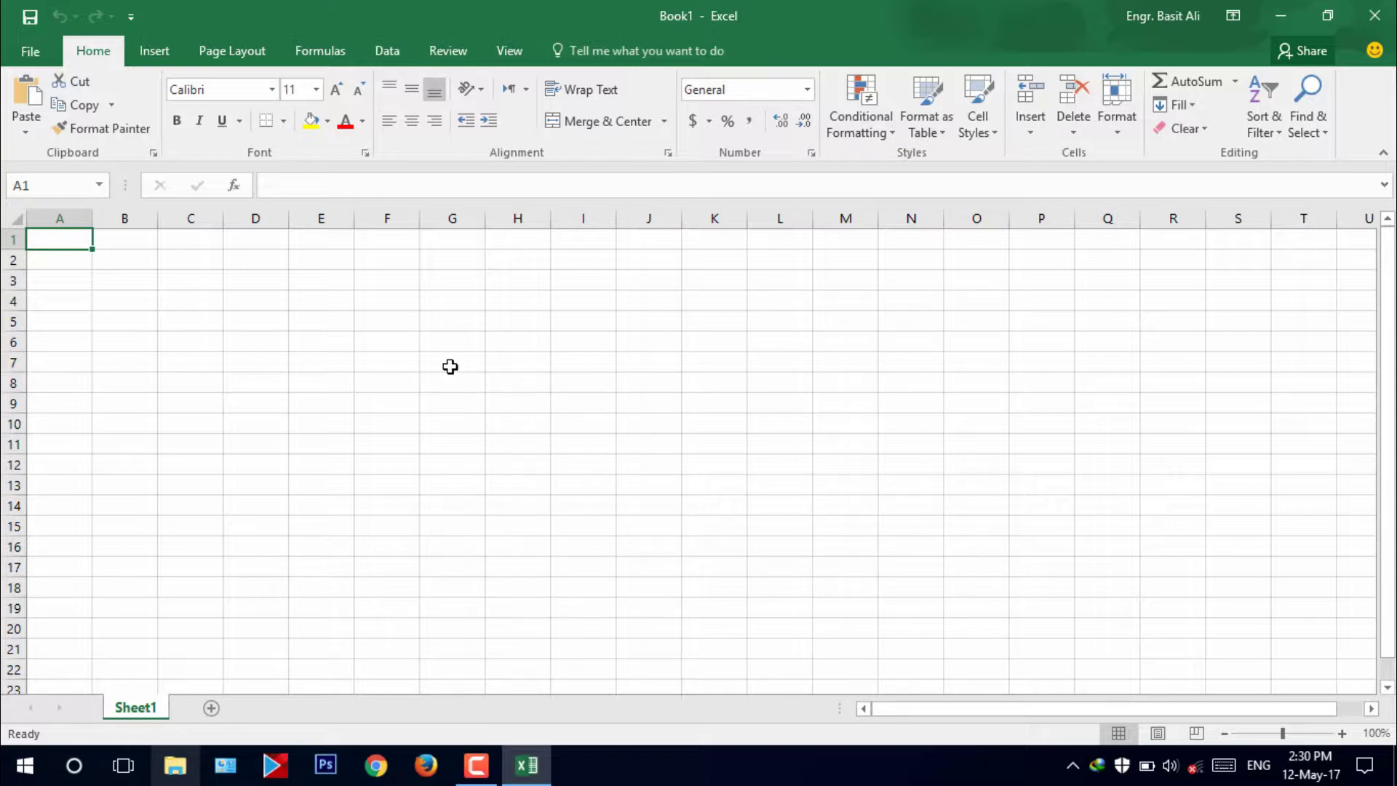
Enter =RANDBETWEEN(100,500) in G7 and fill it across G7:K17.
{"action": "left_click", "coordinate": [450, 367]}
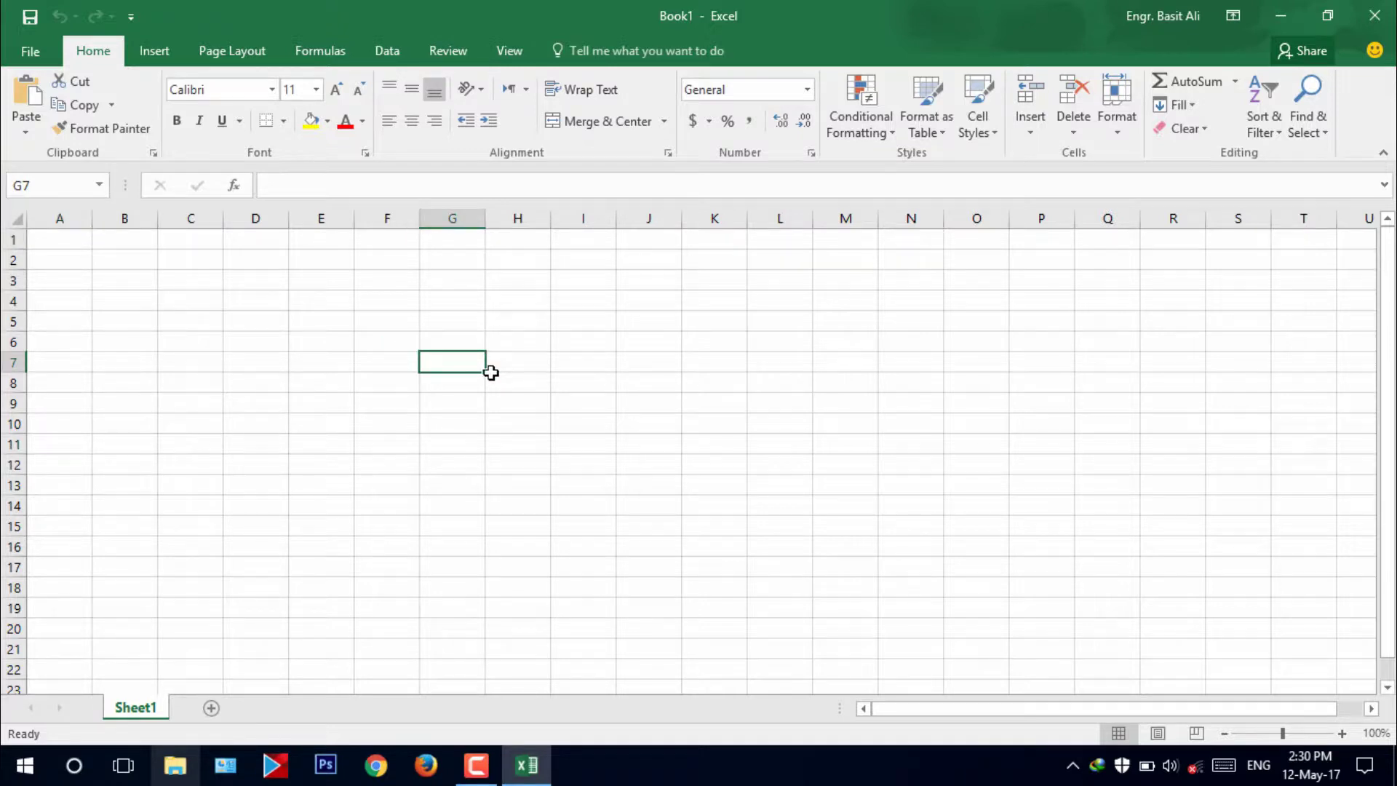
{"action": "type", "text": "="}
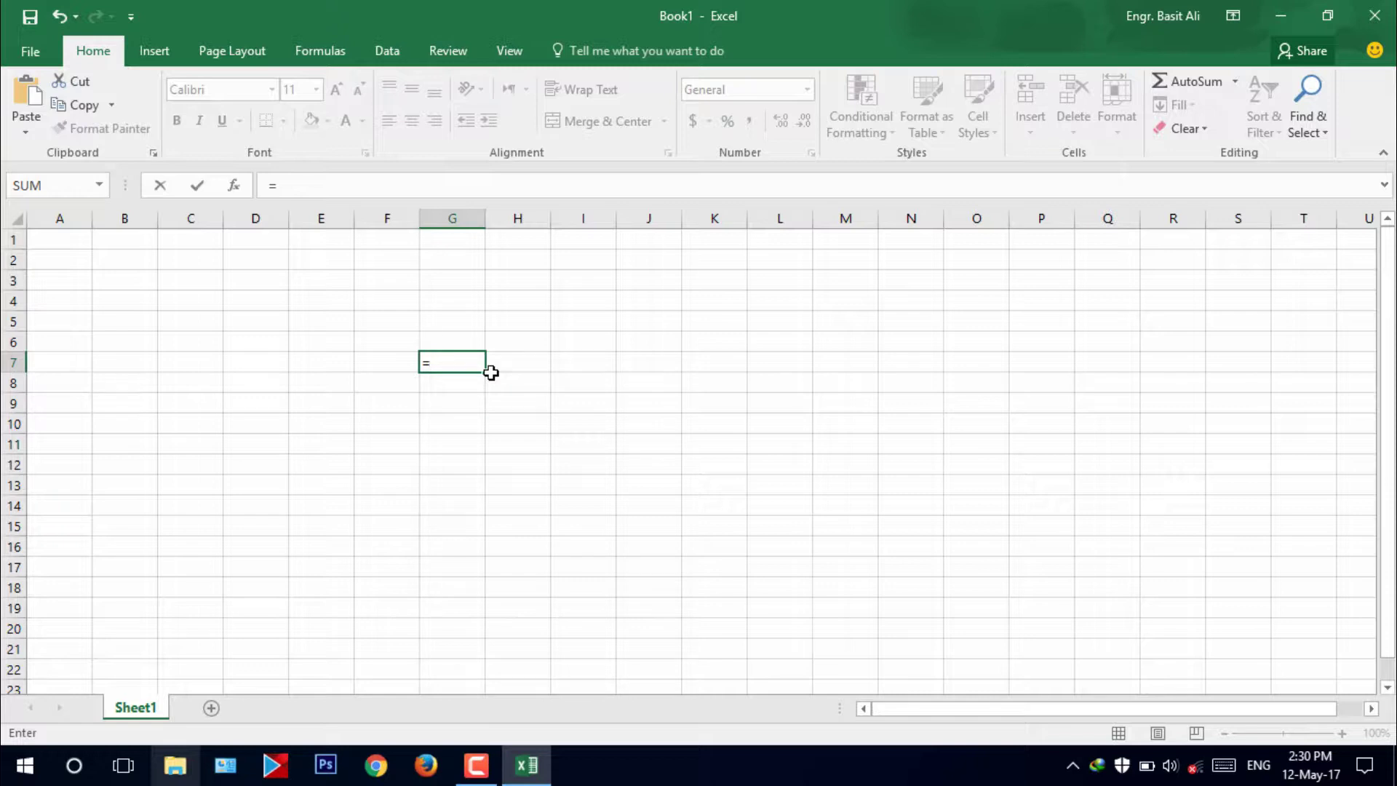
{"action": "type", "text": "rand"}
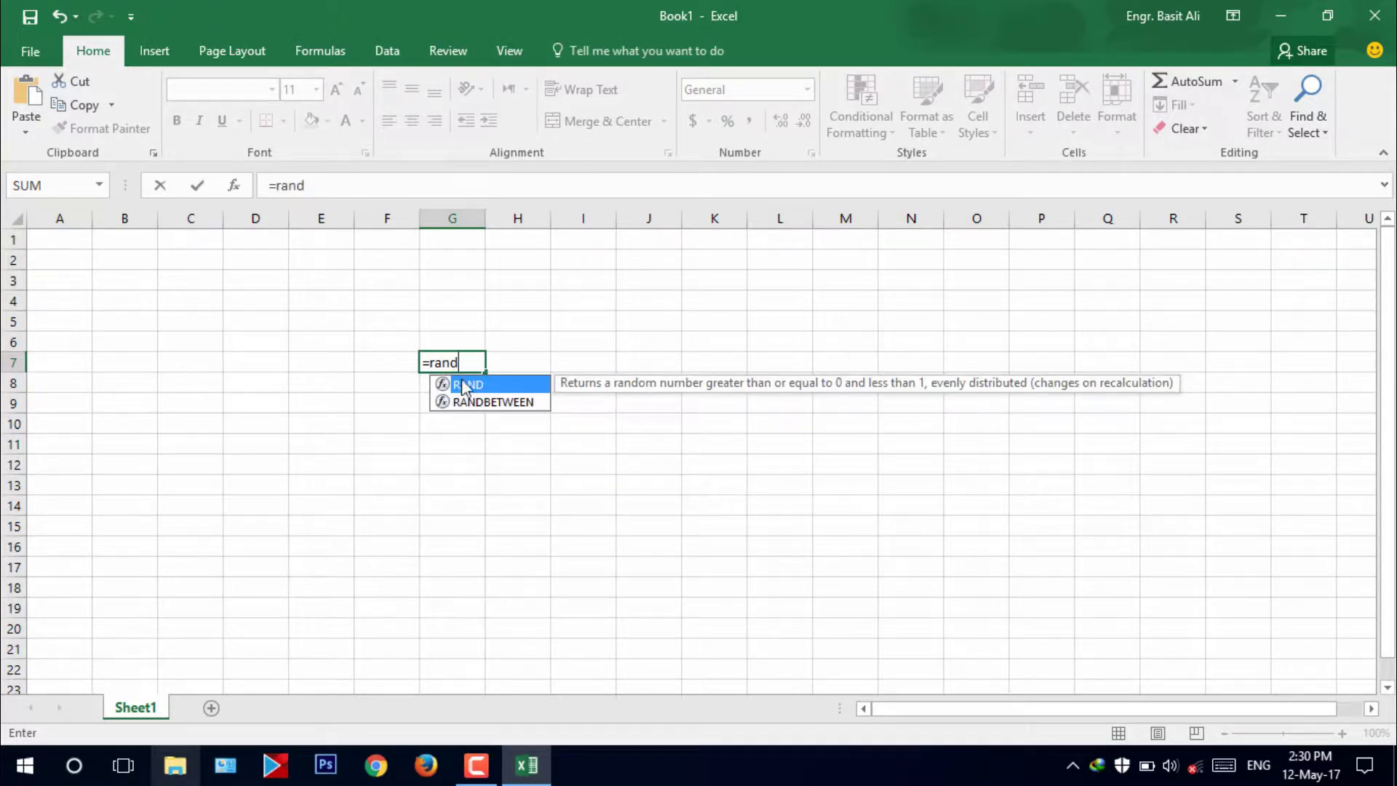
{"action": "left_click", "coordinate": [472, 404]}
{"action": "double_click", "coordinate": [471, 405]}
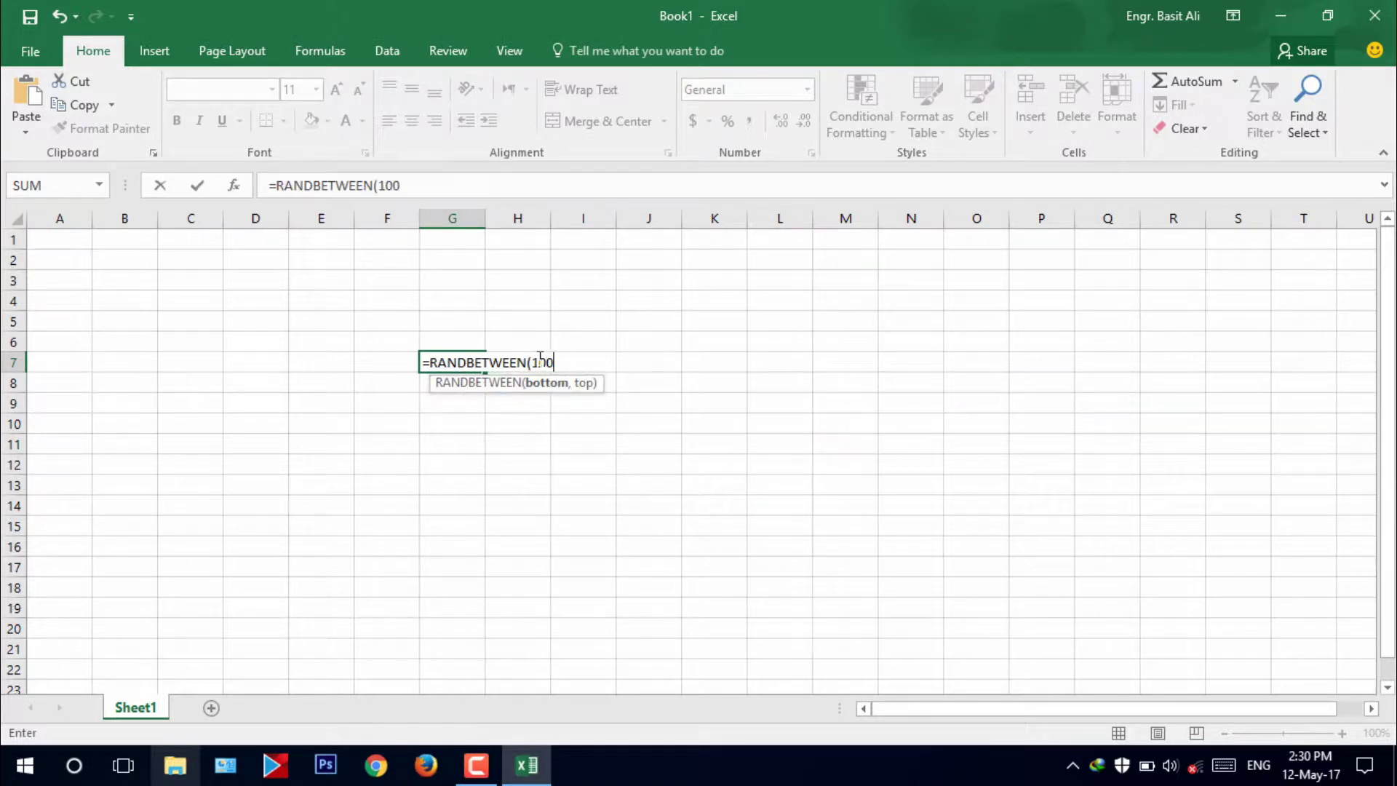
{"action": "type", "text": ",5"}
{"action": "type", "text": "00)"}
{"action": "key", "text": "Return"}
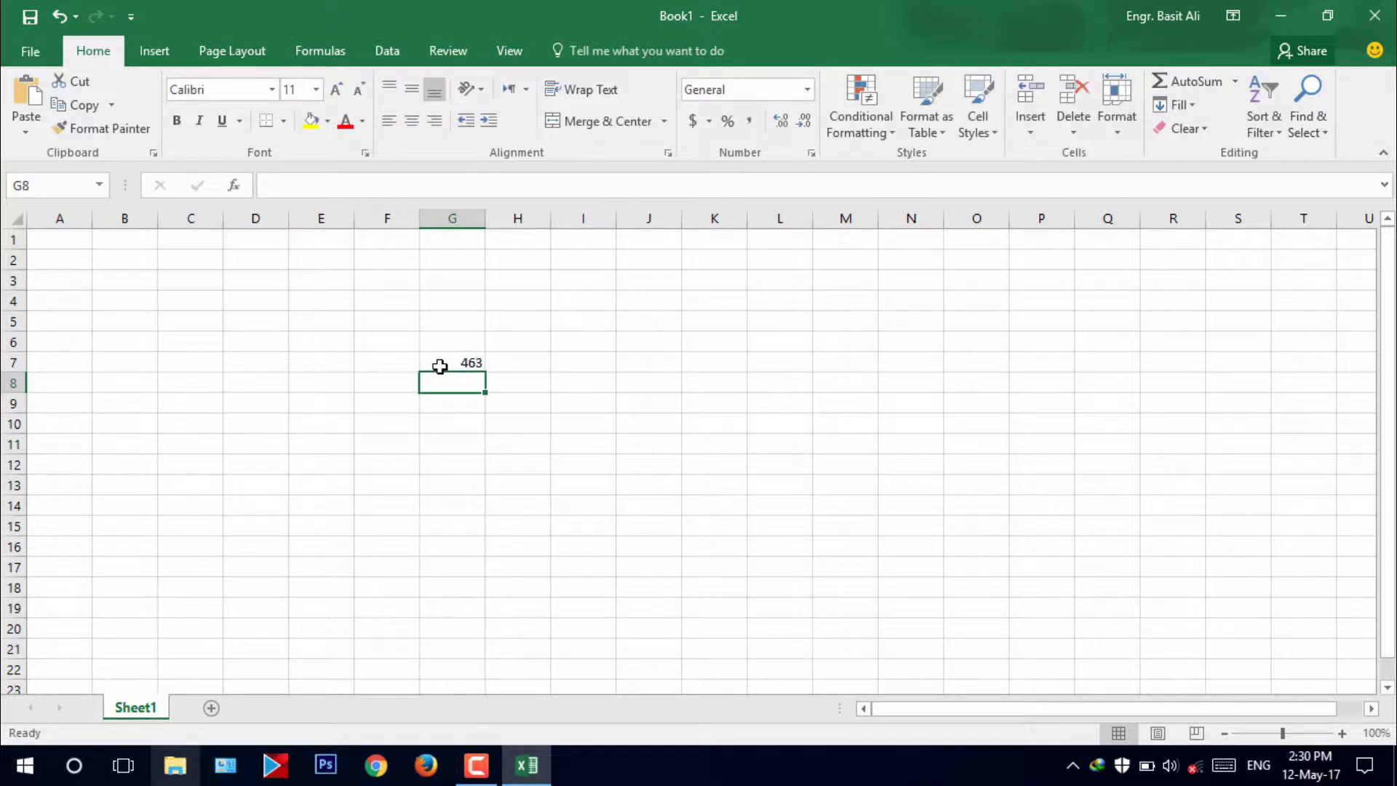
{"action": "left_click", "coordinate": [440, 365]}
{"action": "mouse_move", "coordinate": [485, 375]}
{"action": "left_mouse_down"}
{"action": "mouse_move", "coordinate": [736, 366]}
{"action": "mouse_move", "coordinate": [679, 564]}
{"action": "mouse_move", "coordinate": [624, 524]}
{"action": "left_mouse_up"}
{"action": "left_click", "coordinate": [535, 425]}
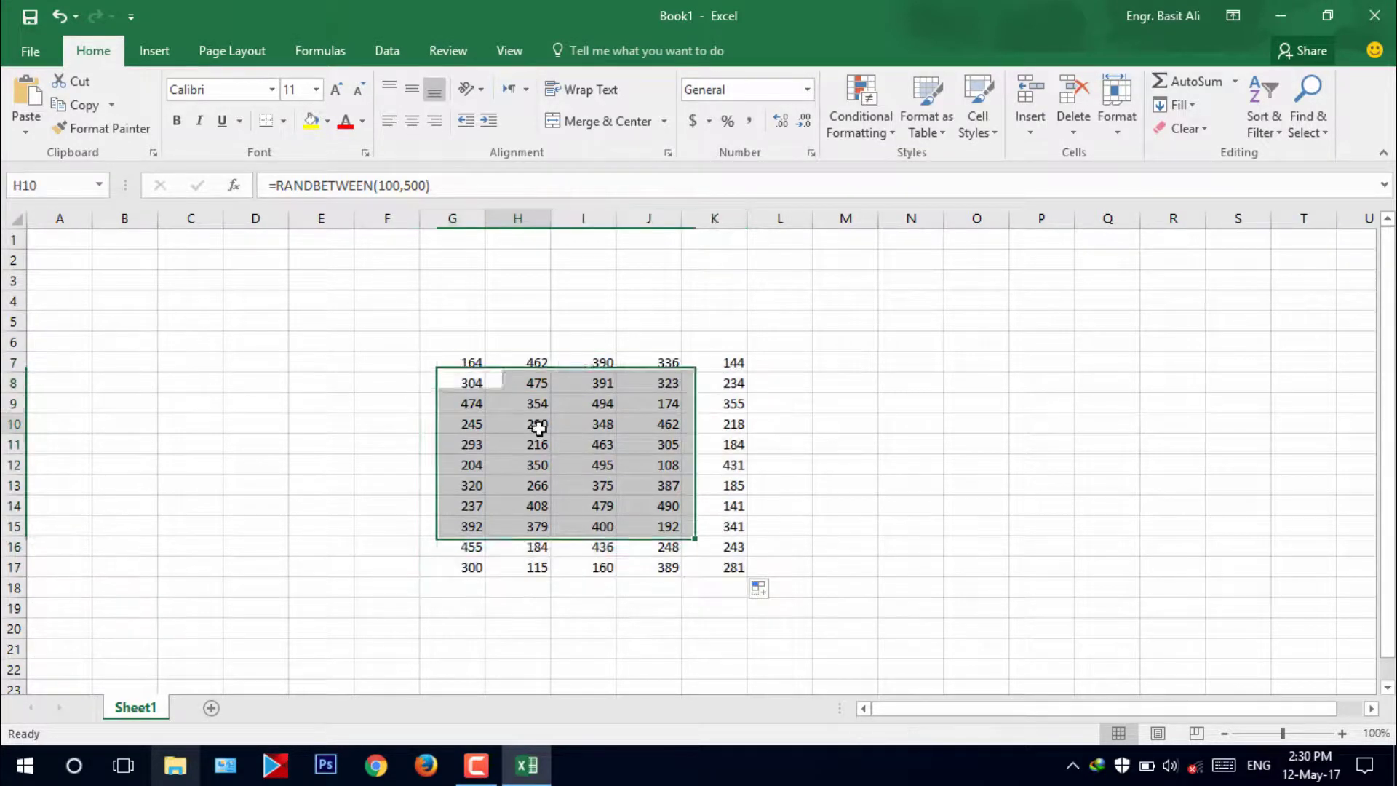
Copy G7:K17 and paste it back as values to fix the random numbers.
{"action": "mouse_move", "coordinate": [453, 368]}
{"action": "left_mouse_down"}
{"action": "mouse_move", "coordinate": [571, 446]}
{"action": "mouse_move", "coordinate": [651, 564]}
{"action": "left_mouse_up"}
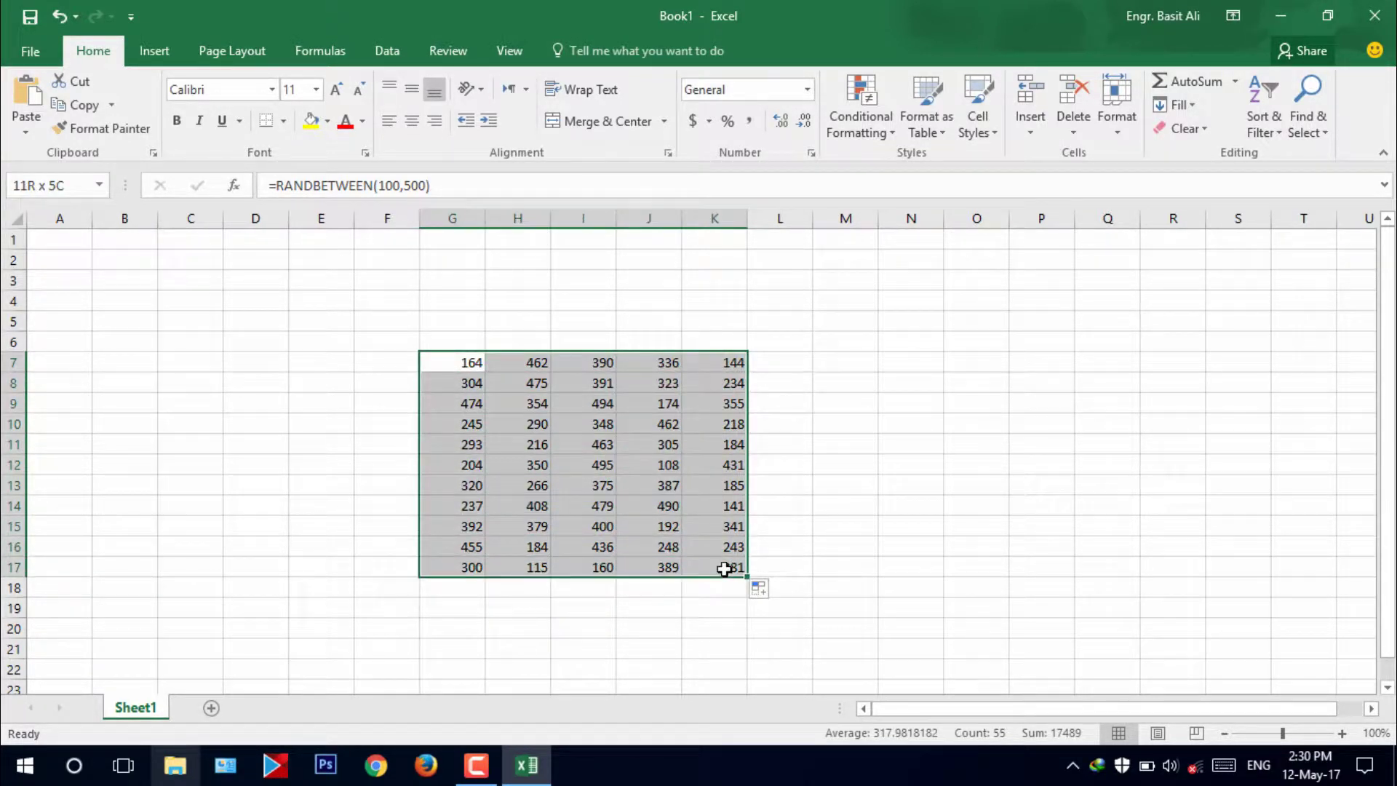
{"action": "key", "text": "ctrl+c"}
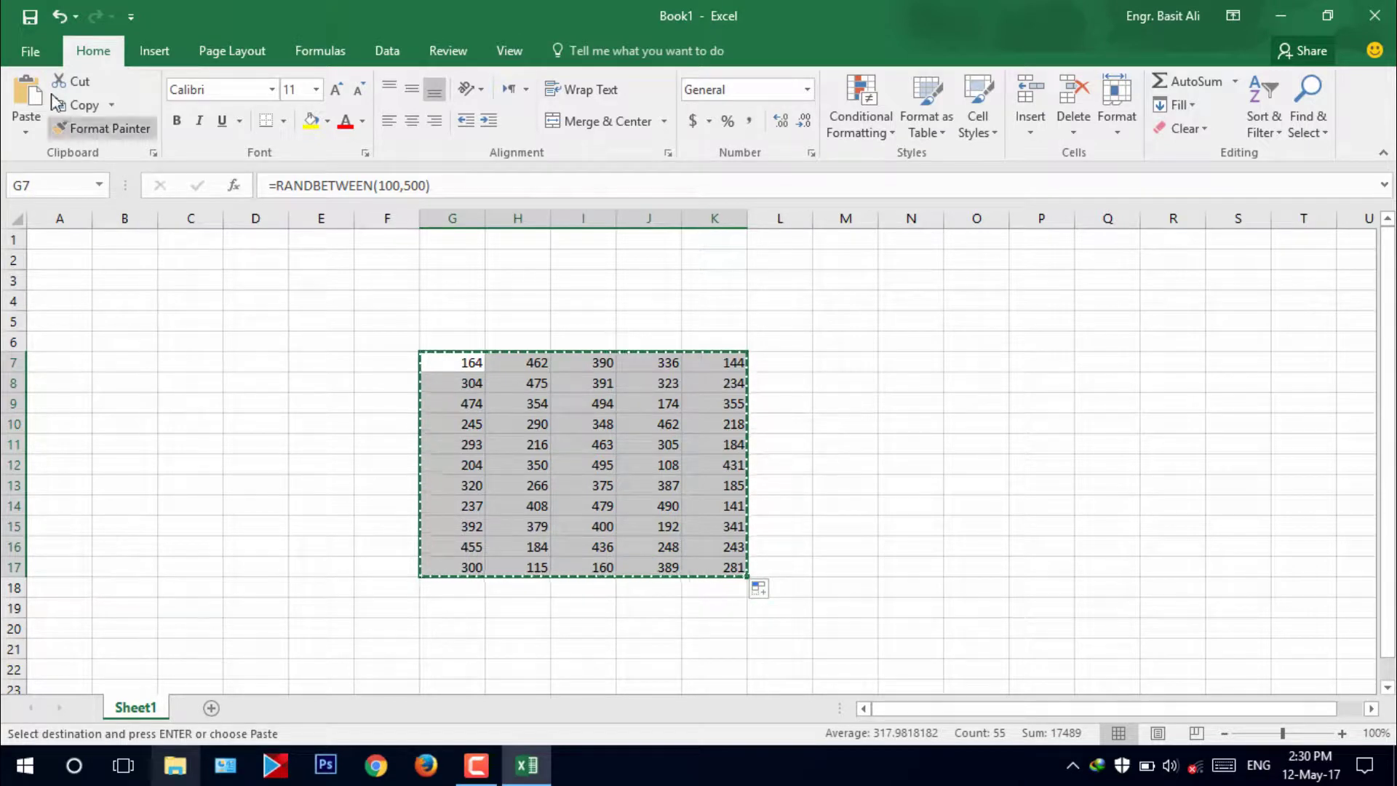
{"action": "key", "text": "ctrl+v"}
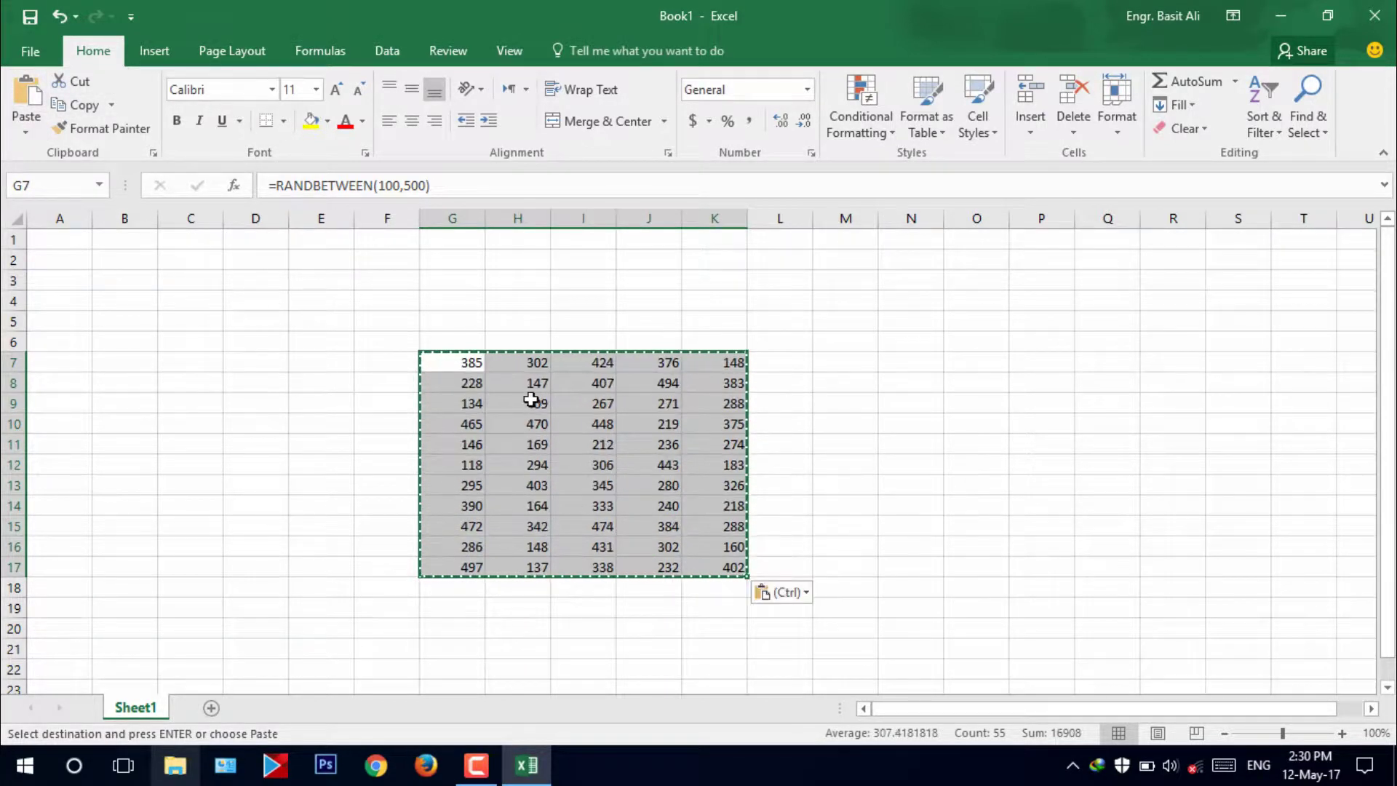
{"action": "left_click", "coordinate": [26, 128]}
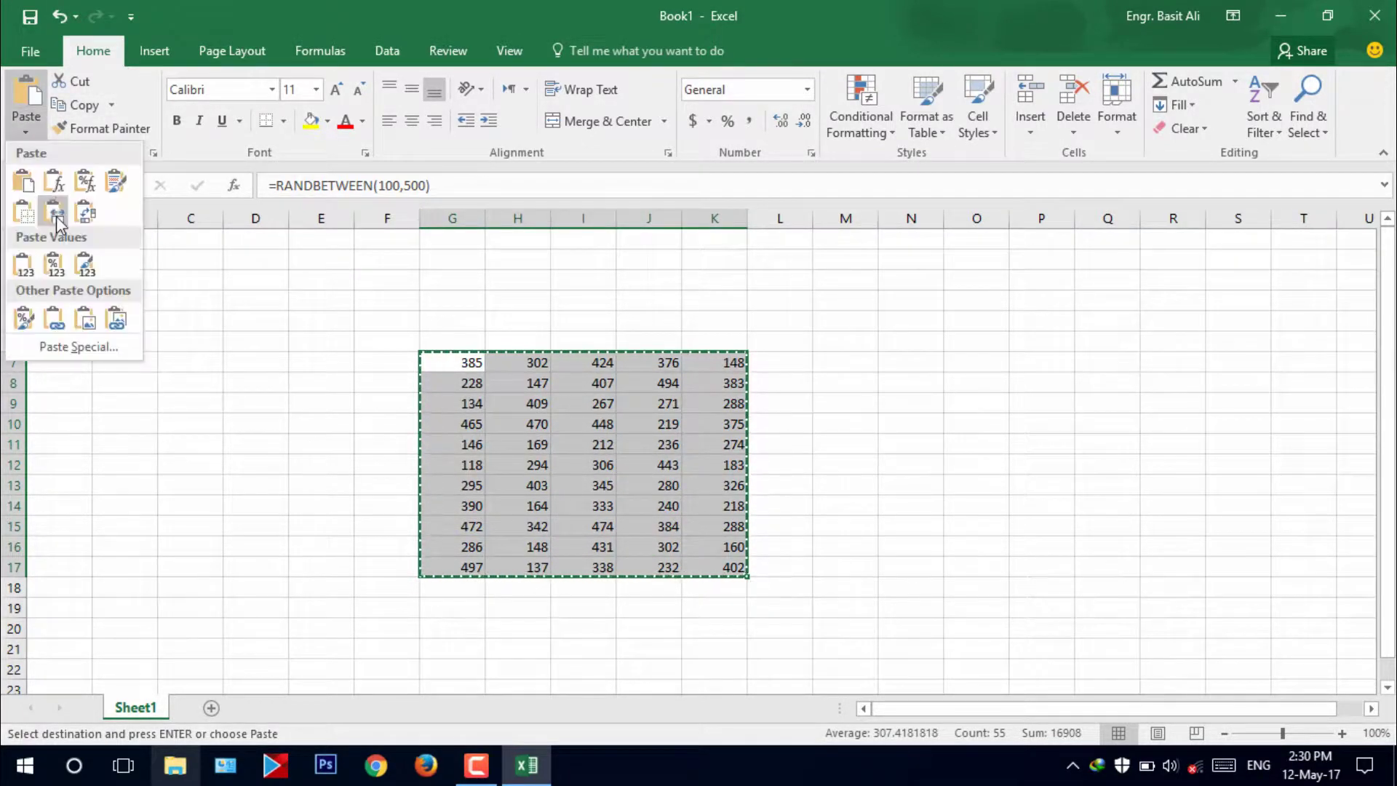
{"action": "left_click", "coordinate": [21, 267]}
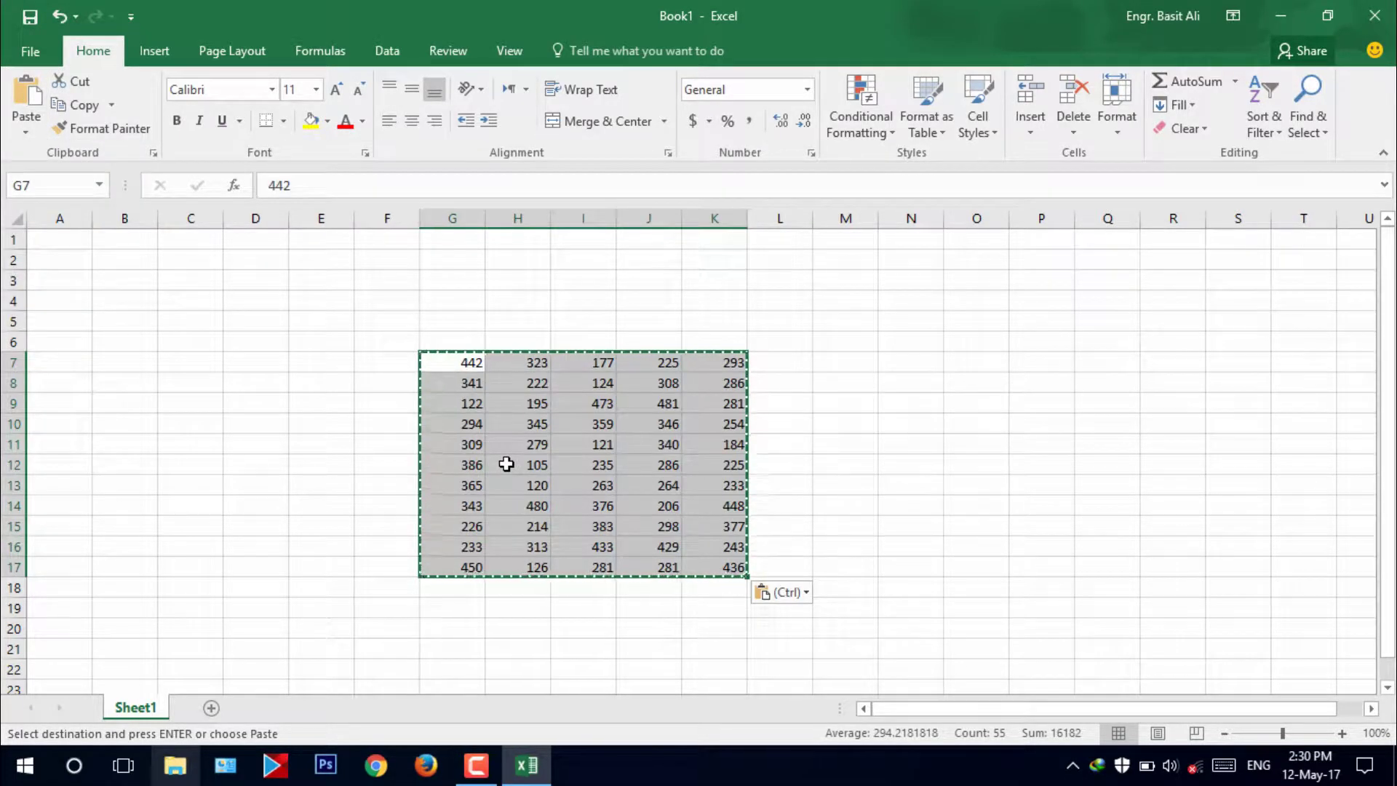
{"action": "left_click", "coordinate": [903, 462]}
{"action": "left_click", "coordinate": [487, 399]}
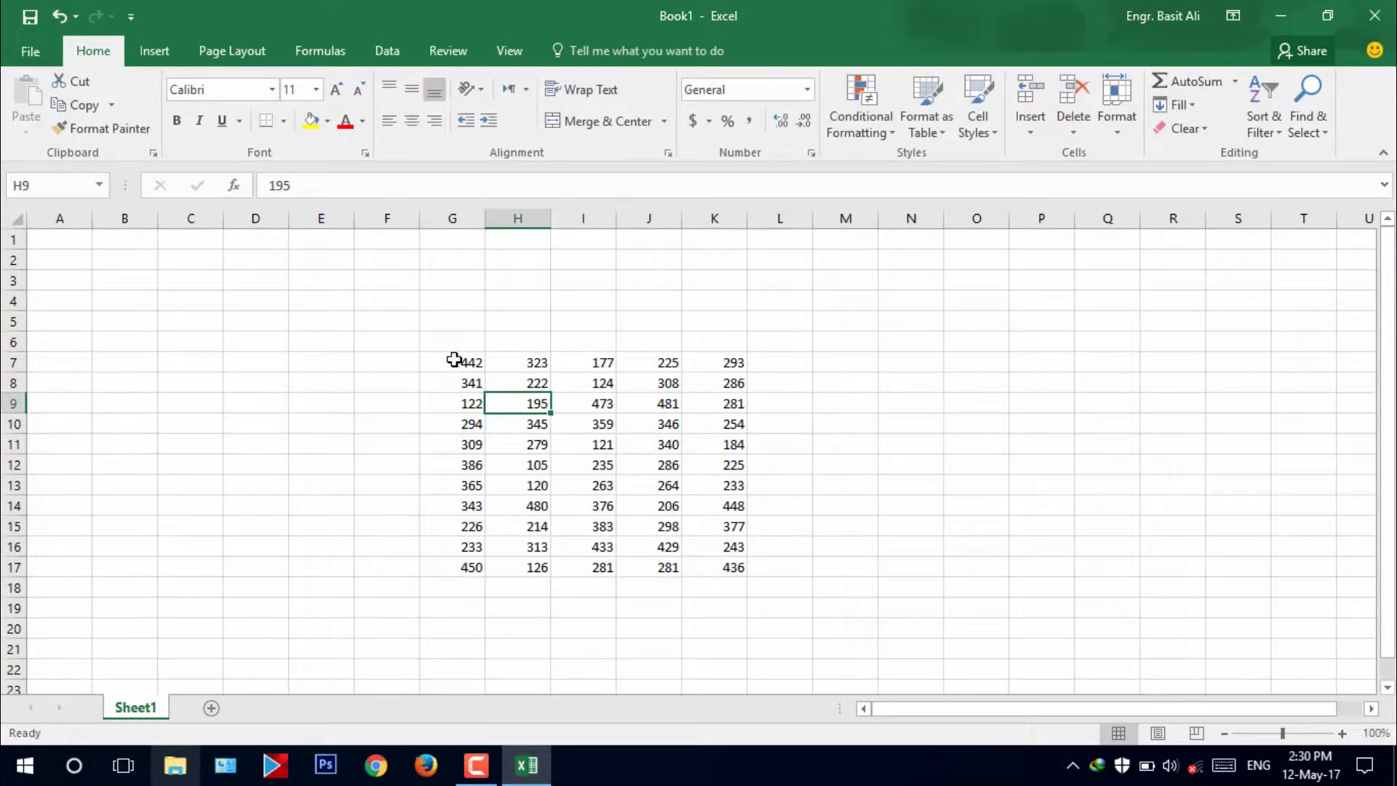
{"action": "left_click", "coordinate": [456, 362]}
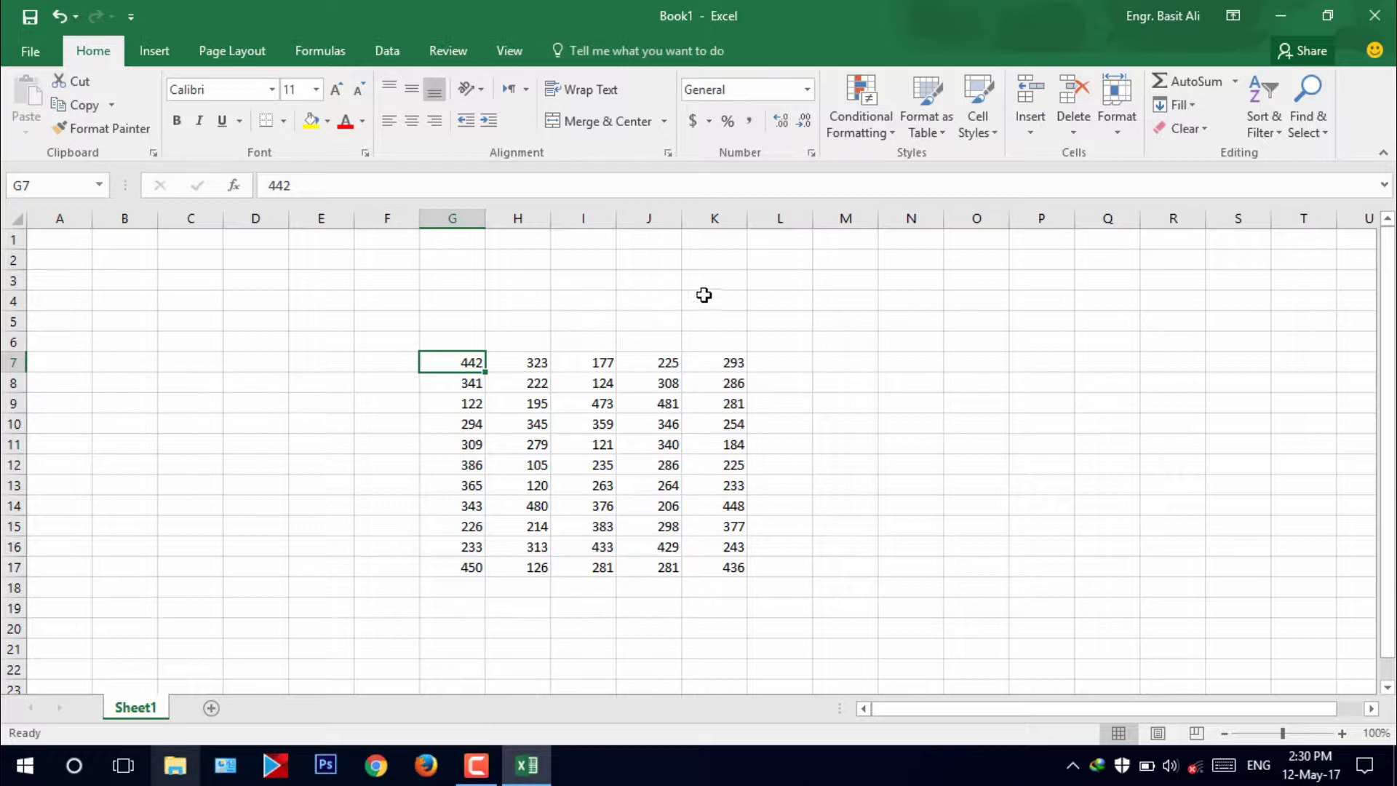
Select the G7:K17 number grid.
{"action": "left_click", "coordinate": [877, 132]}
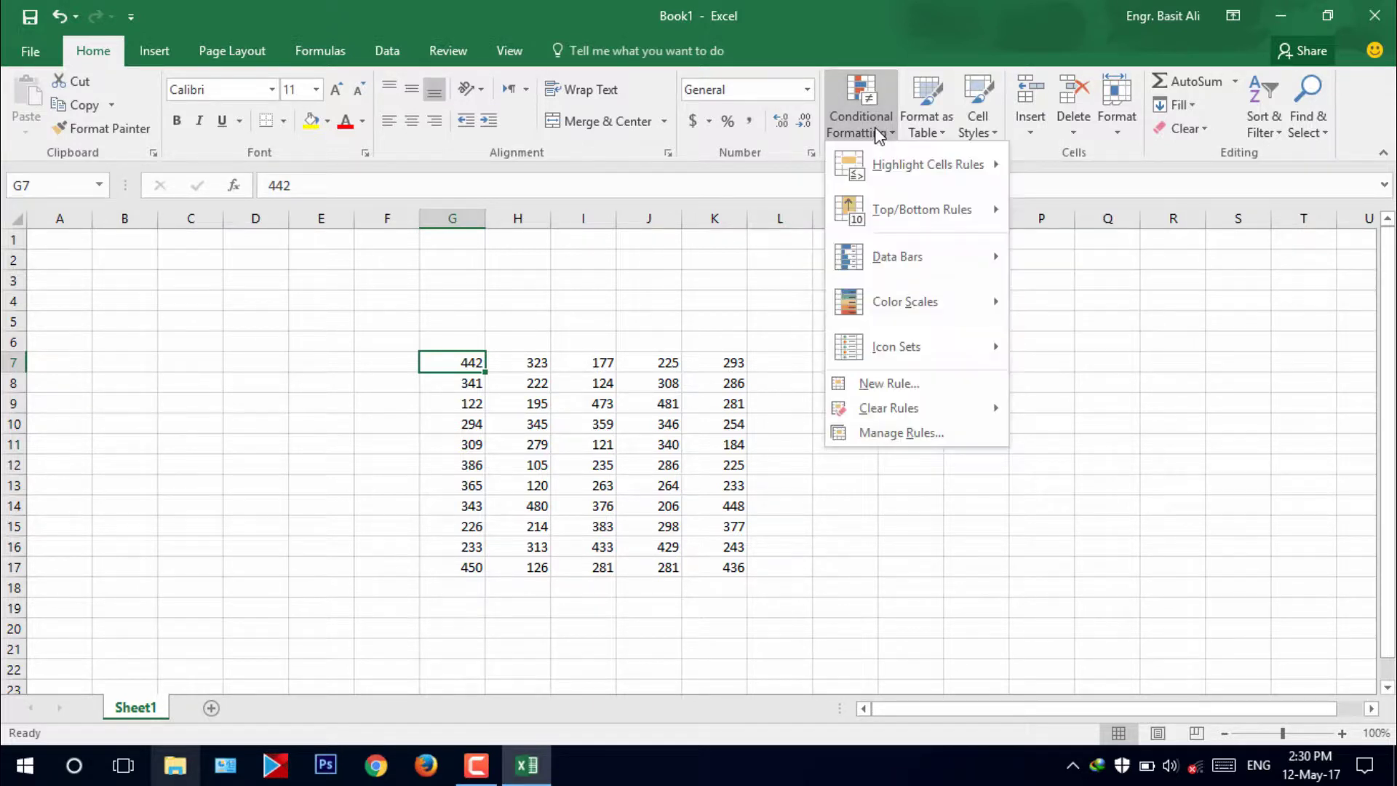
{"action": "mouse_move", "coordinate": [927, 165]}
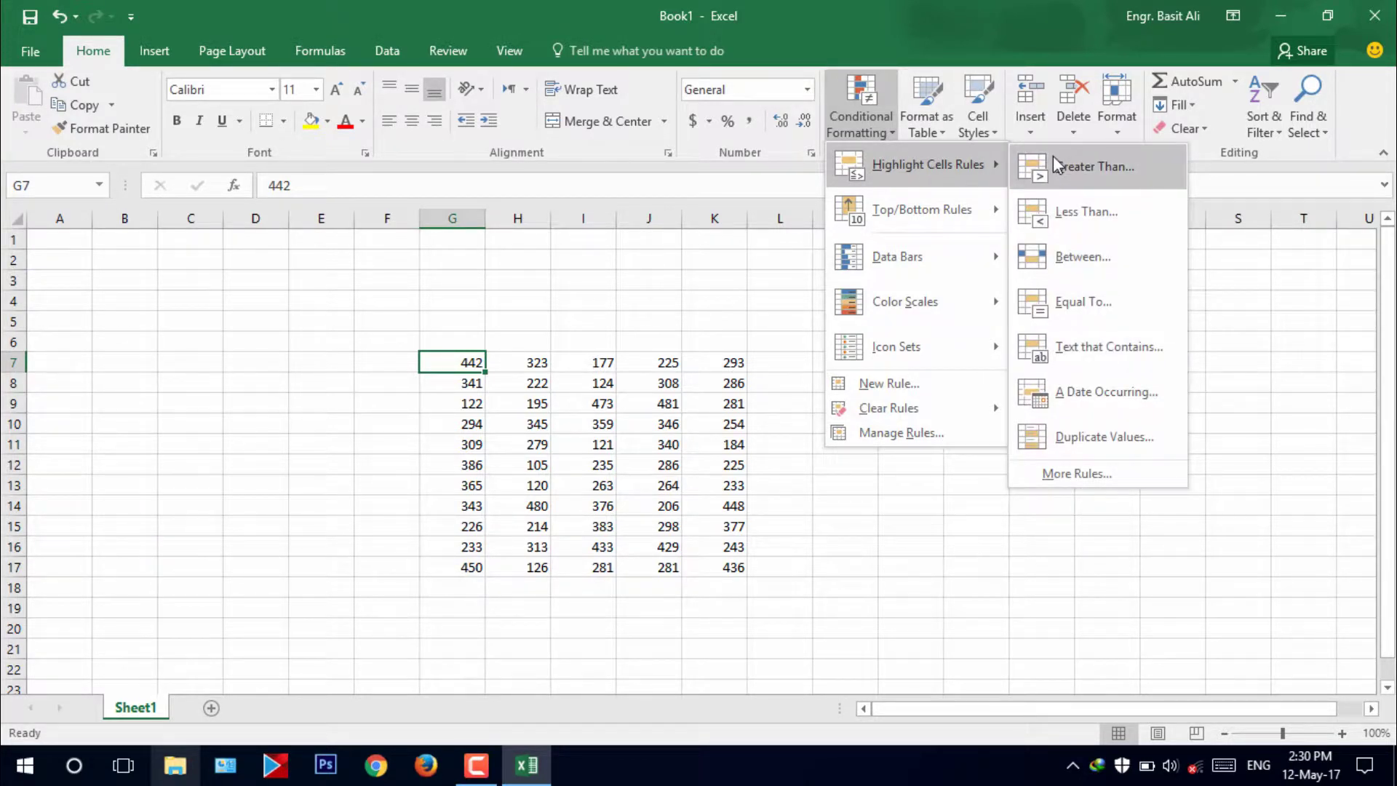
{"action": "left_click", "coordinate": [624, 271]}
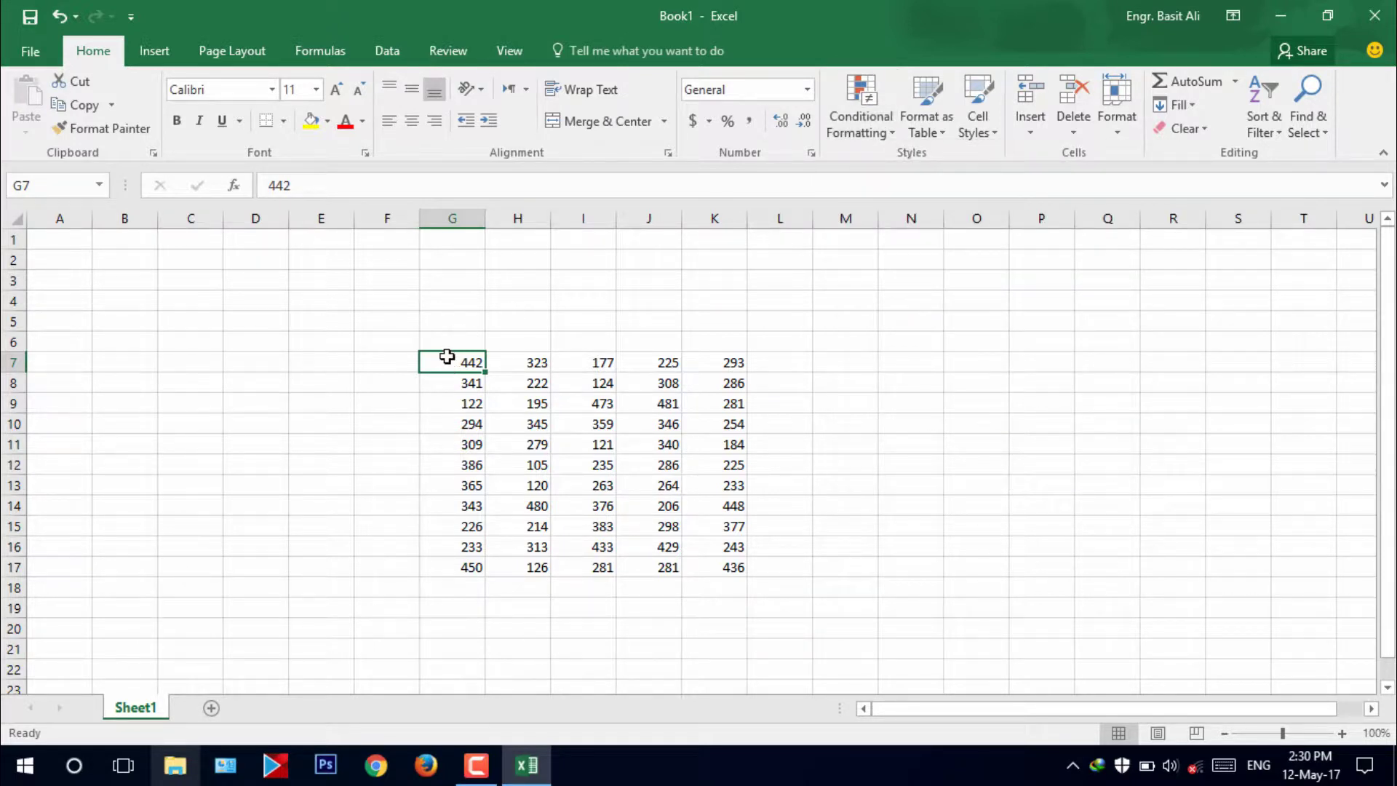
{"action": "left_click_drag", "start_coordinate": [452, 360], "coordinate": [729, 569]}
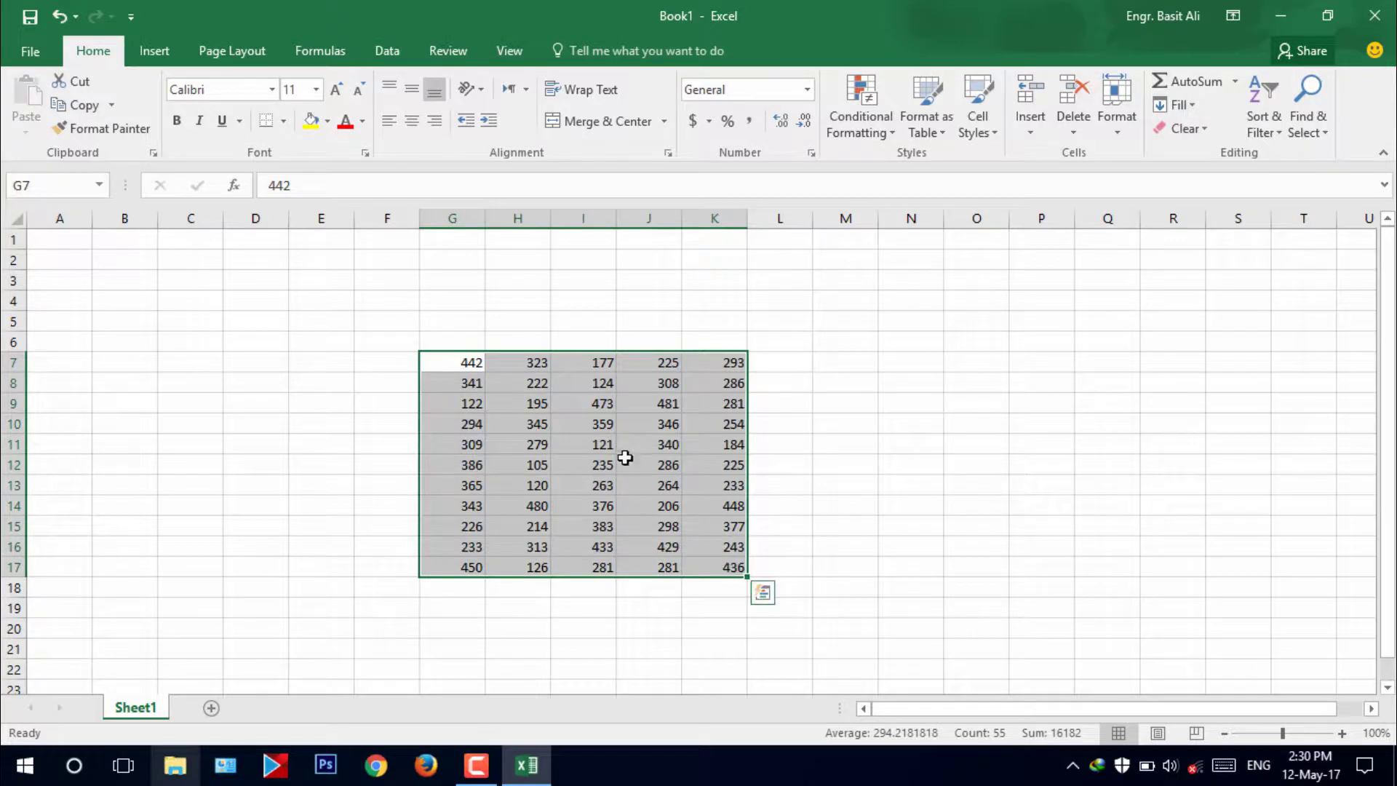
Set up a Greater Than 350 rule previewing Yellow Fill with Dark Yellow Text.
{"action": "left_click", "coordinate": [873, 124]}
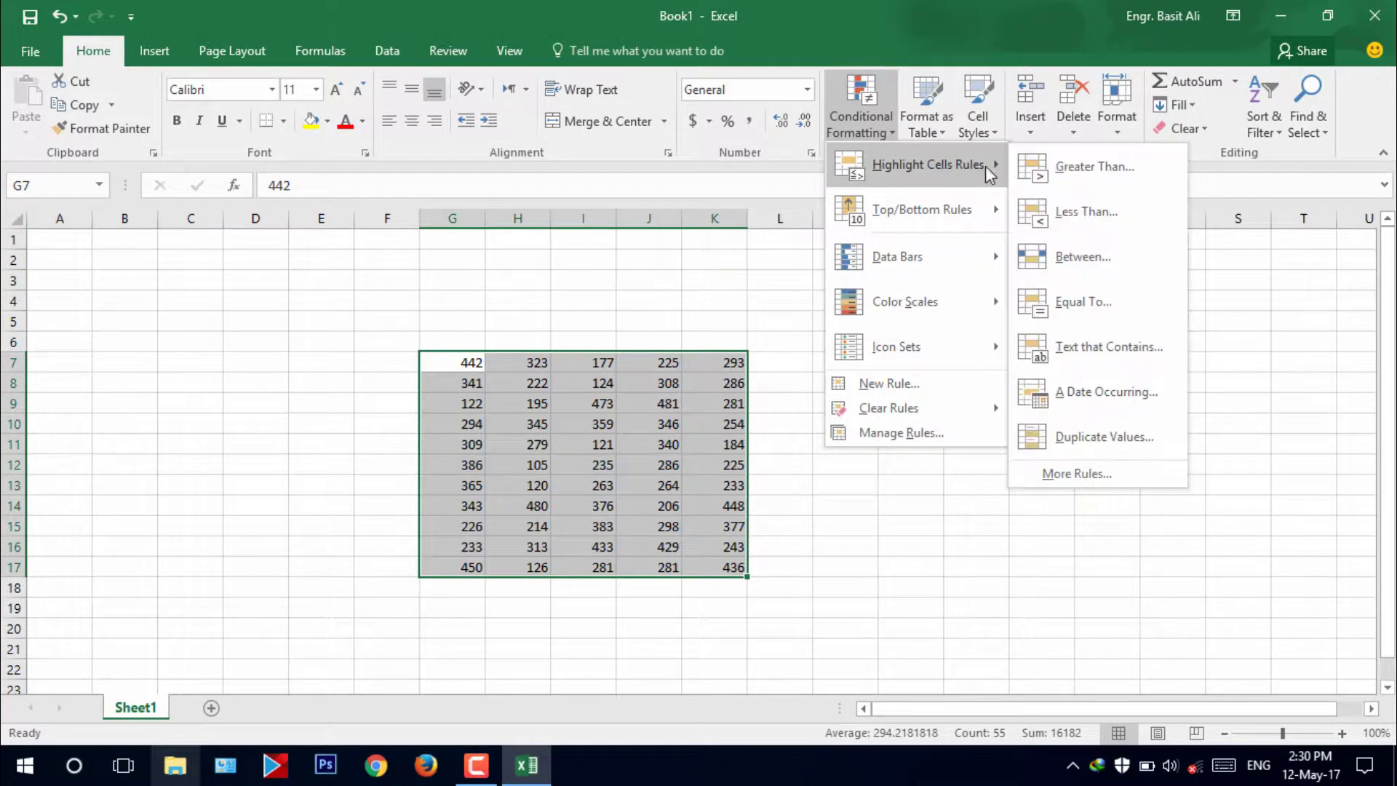
{"action": "left_click", "coordinate": [1077, 166]}
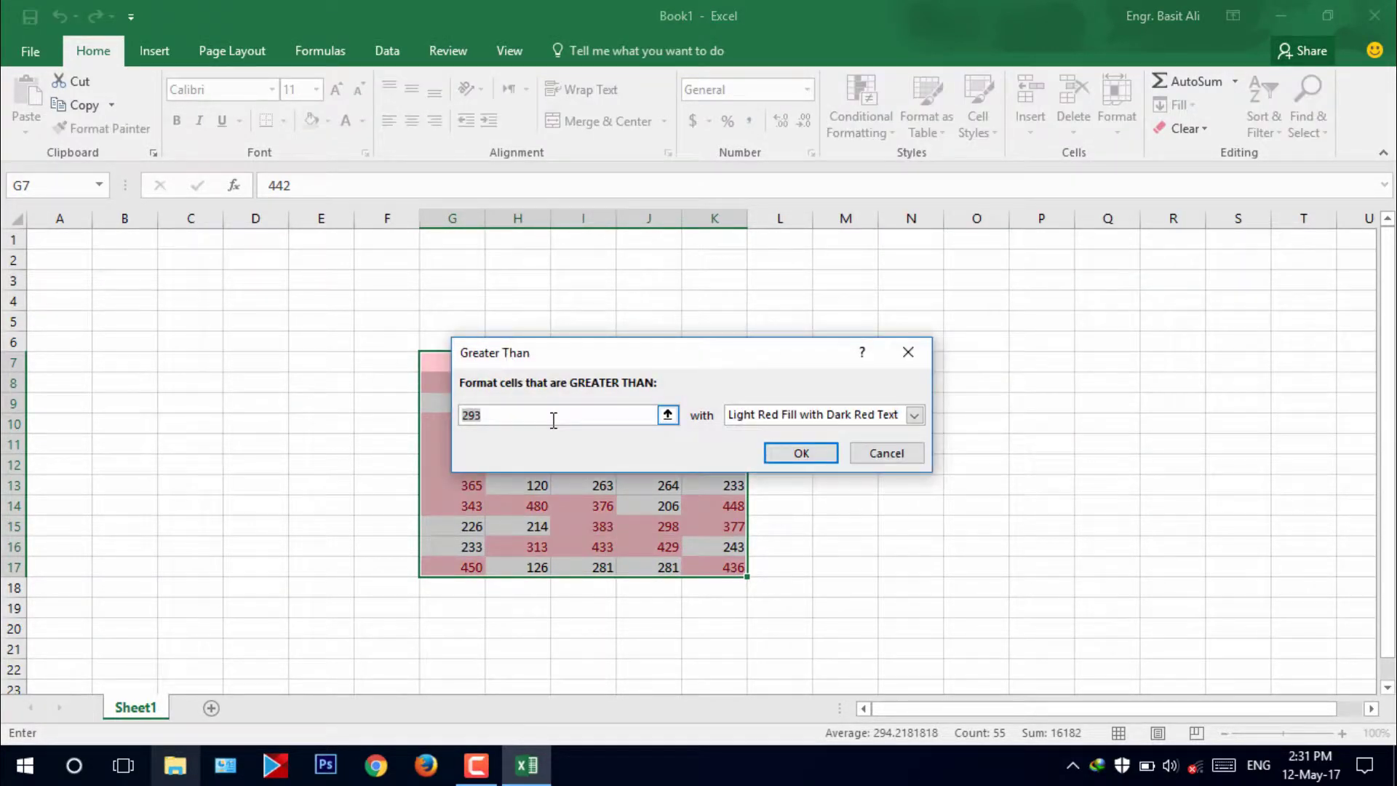
{"action": "type", "text": "3"}
{"action": "type", "text": "50"}
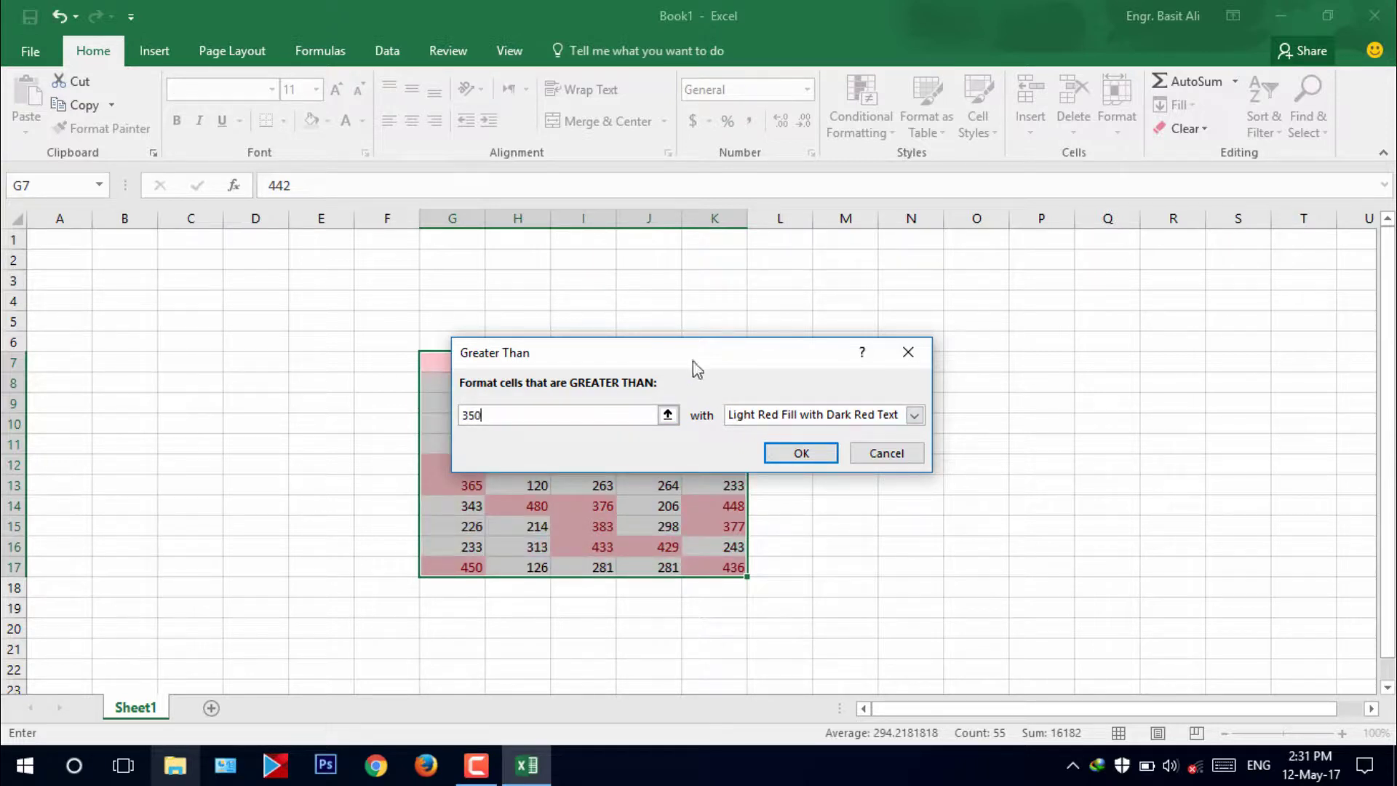
{"action": "left_click_drag", "start_coordinate": [692, 359], "coordinate": [972, 237]}
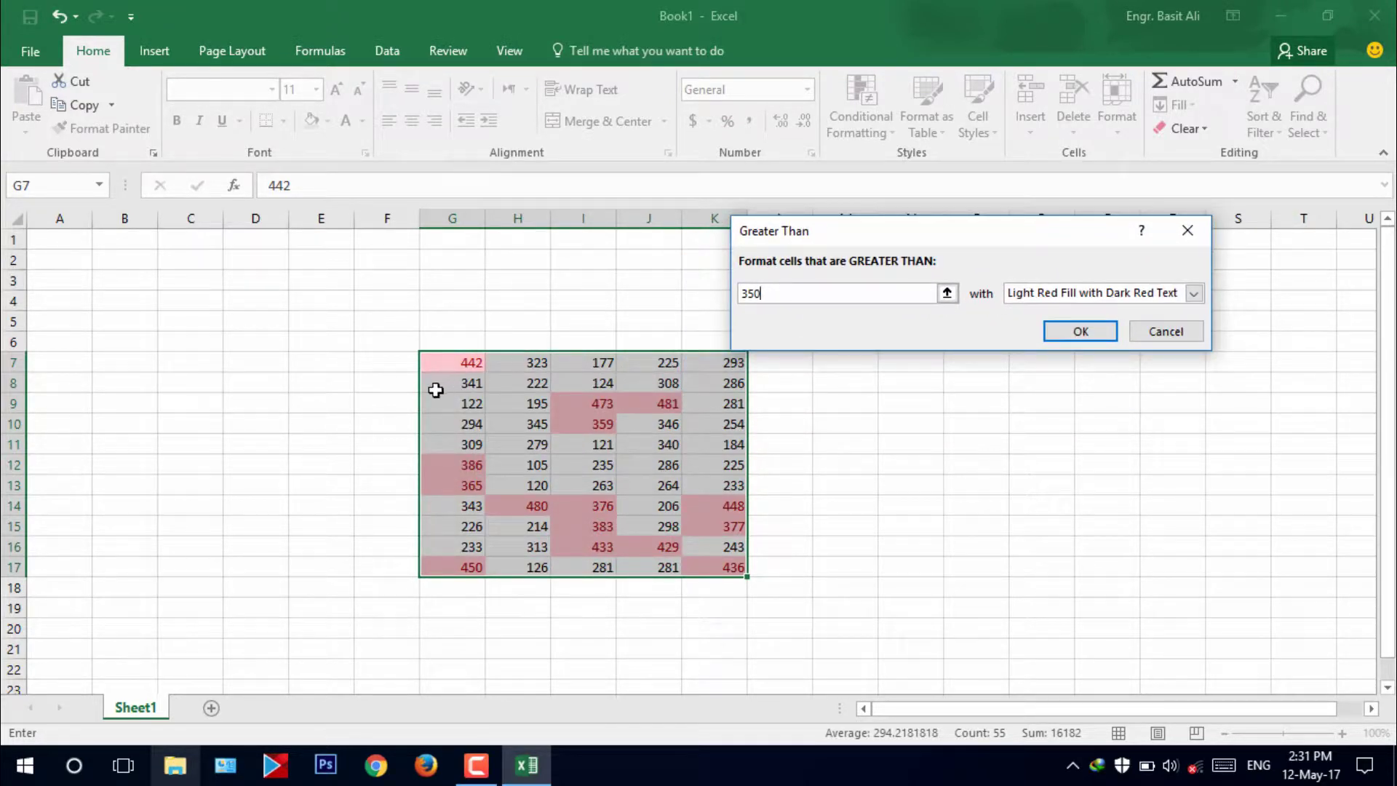
{"action": "left_click", "coordinate": [1071, 295]}
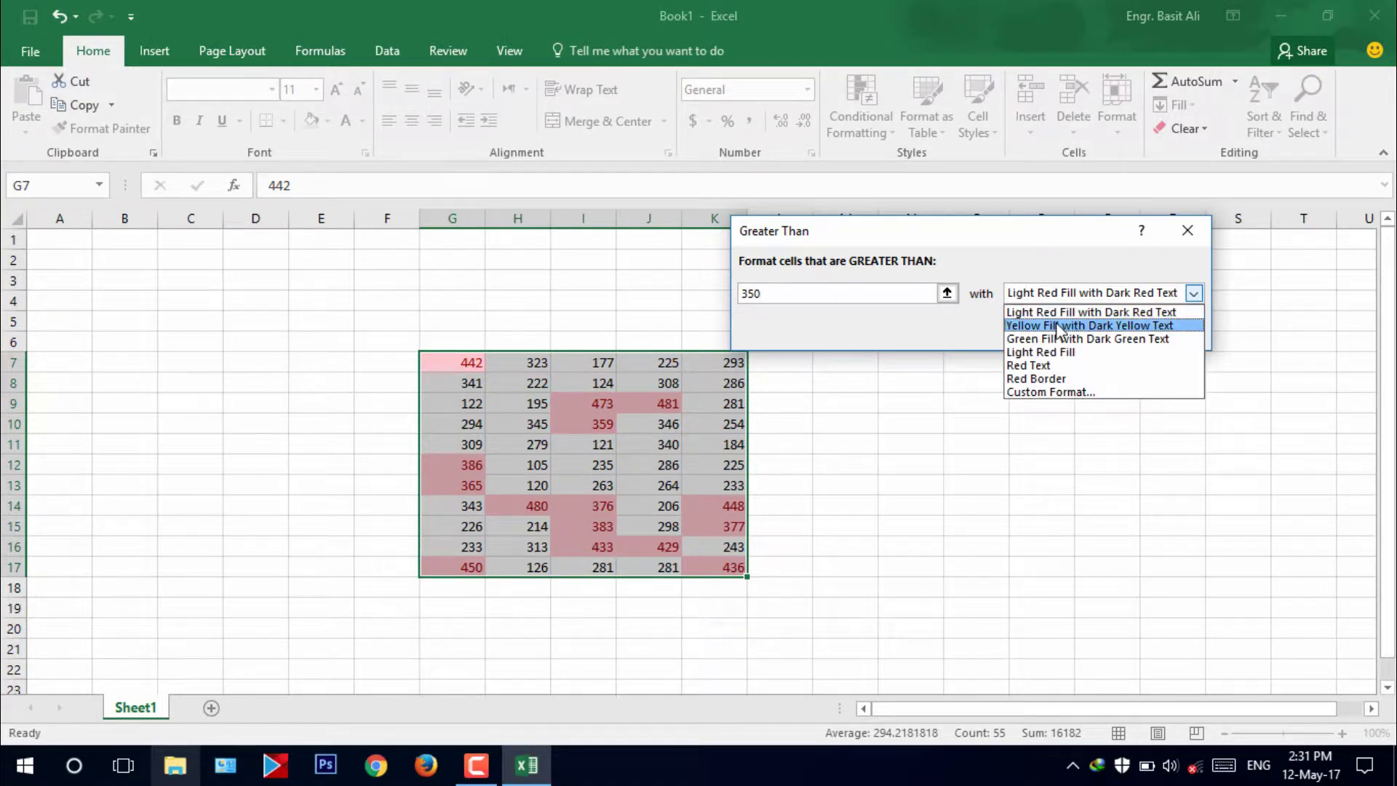
{"action": "left_click", "coordinate": [1059, 326]}
{"action": "left_click", "coordinate": [1061, 295]}
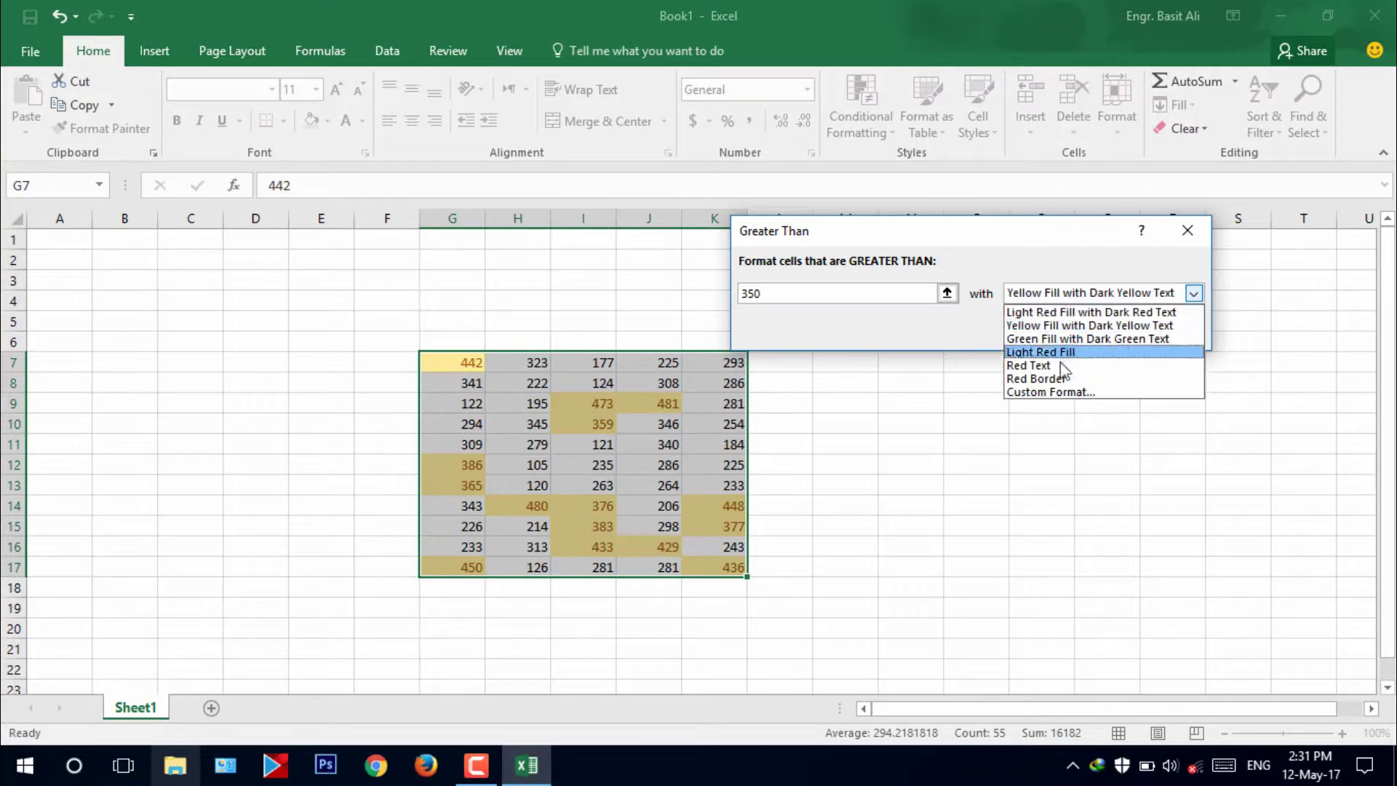
{"action": "left_click", "coordinate": [1059, 394]}
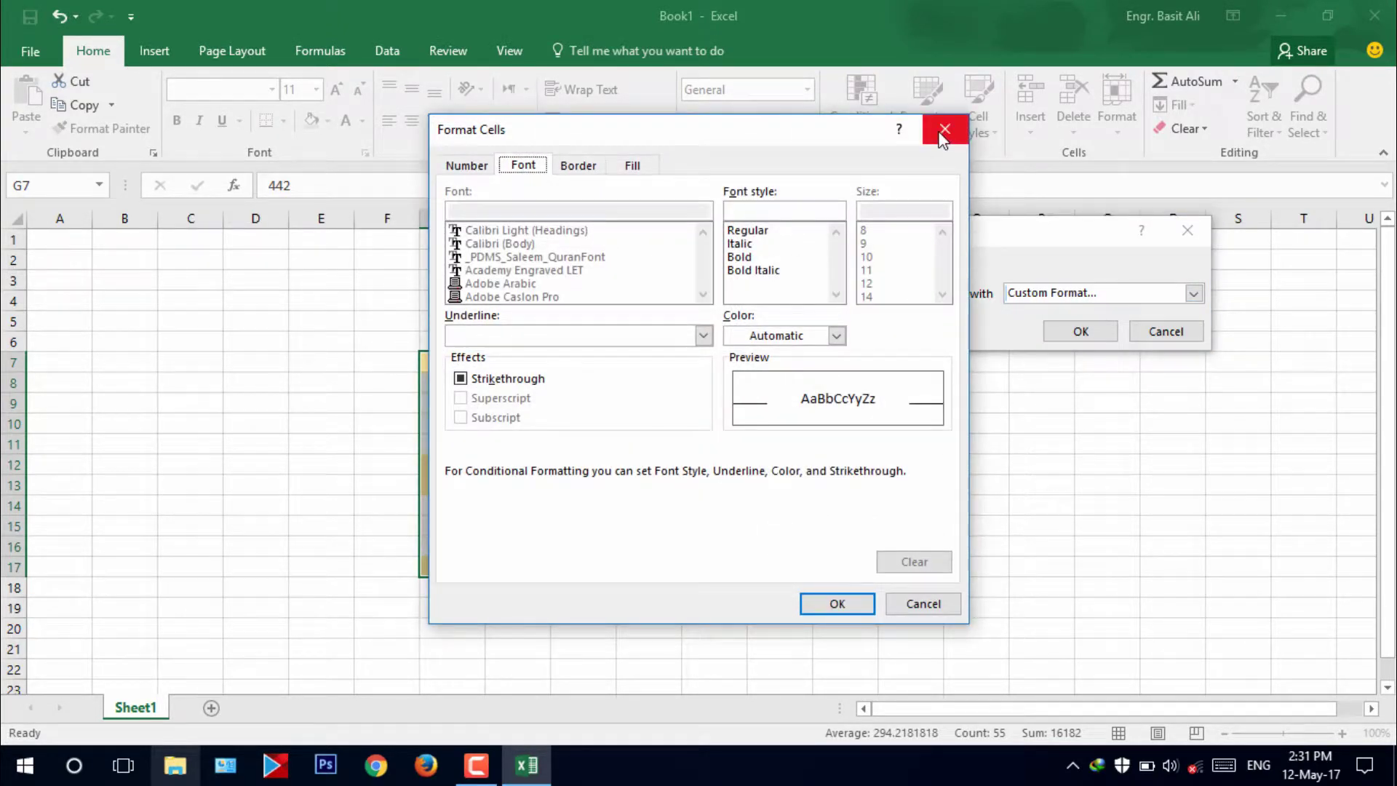
{"action": "left_click", "coordinate": [943, 132]}
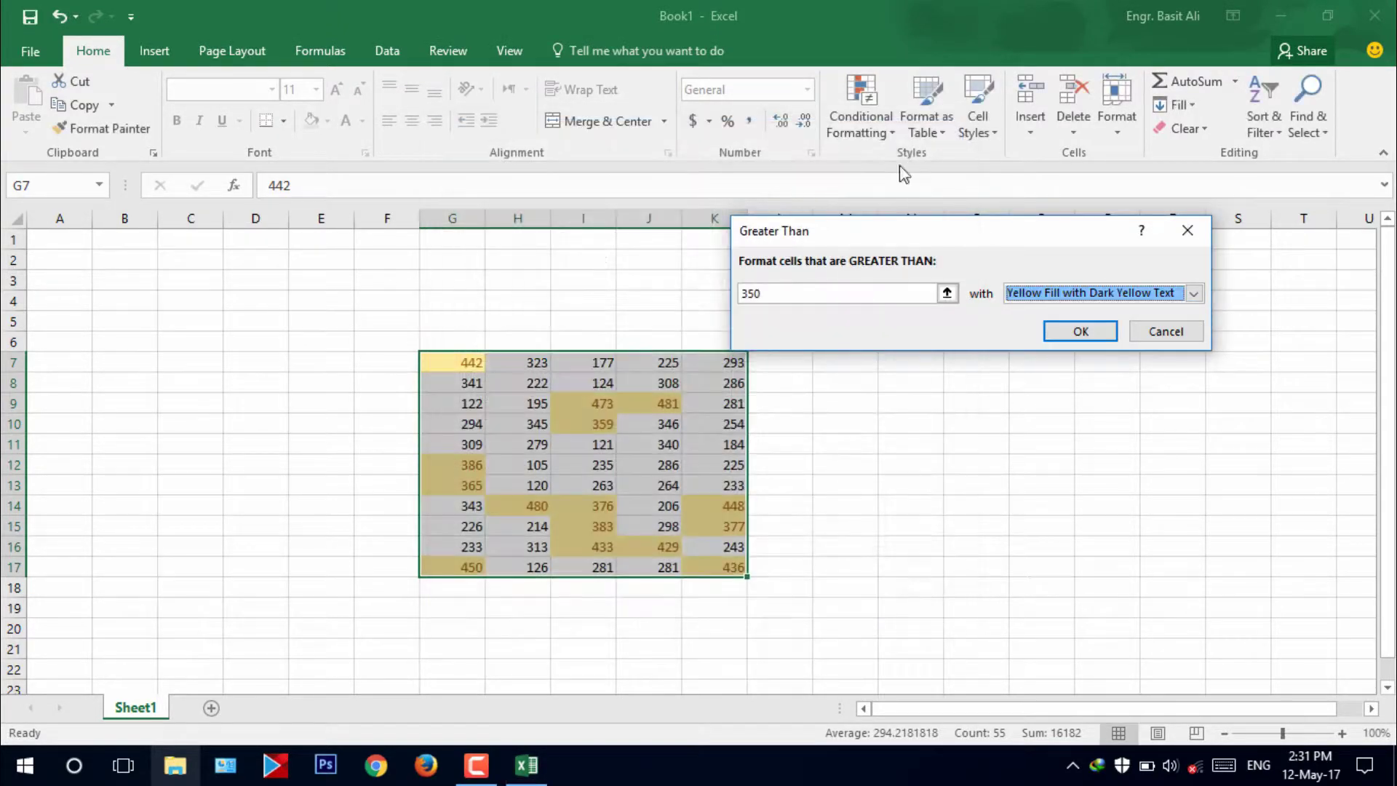
{"action": "left_click", "coordinate": [1150, 333]}
{"action": "left_click", "coordinate": [881, 116]}
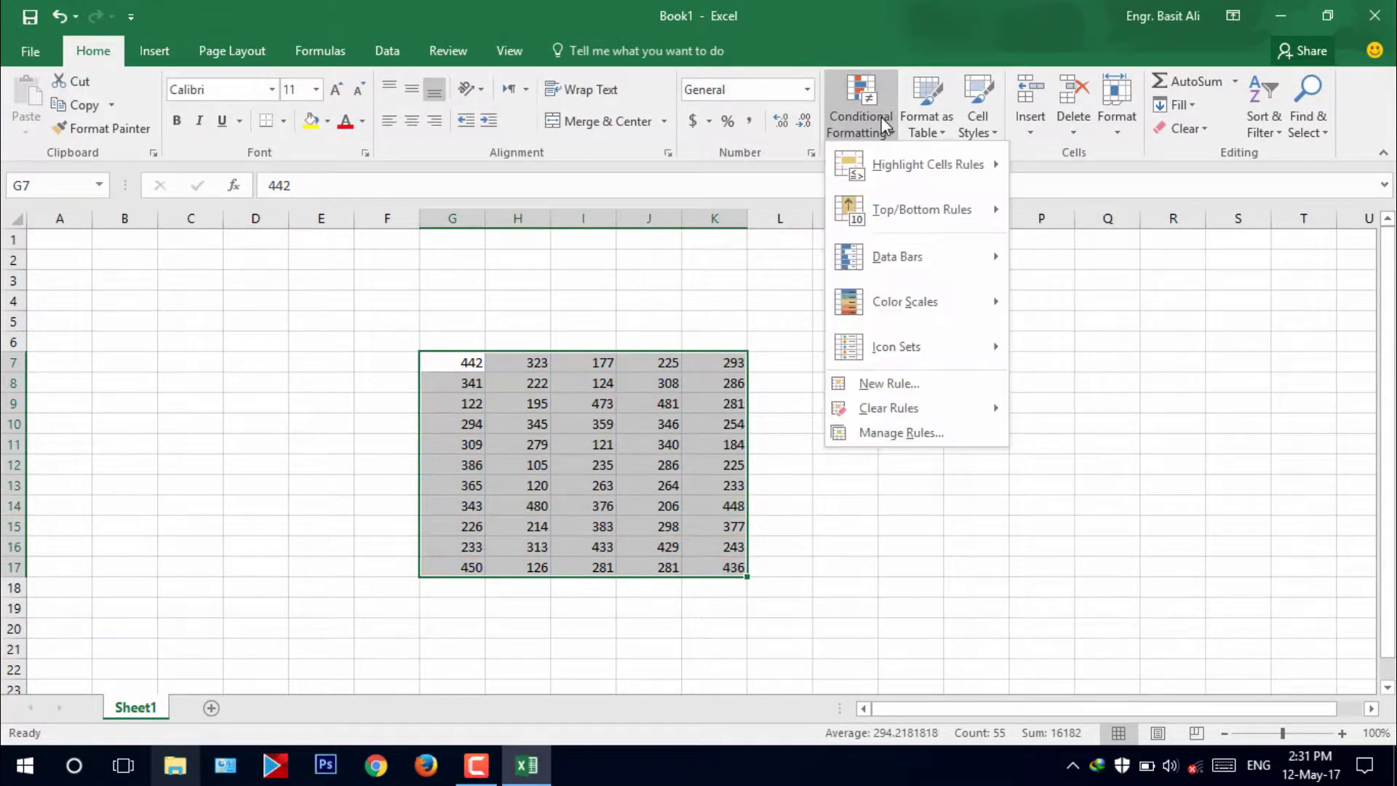
{"action": "mouse_move", "coordinate": [927, 164]}
{"action": "left_click", "coordinate": [1084, 212]}
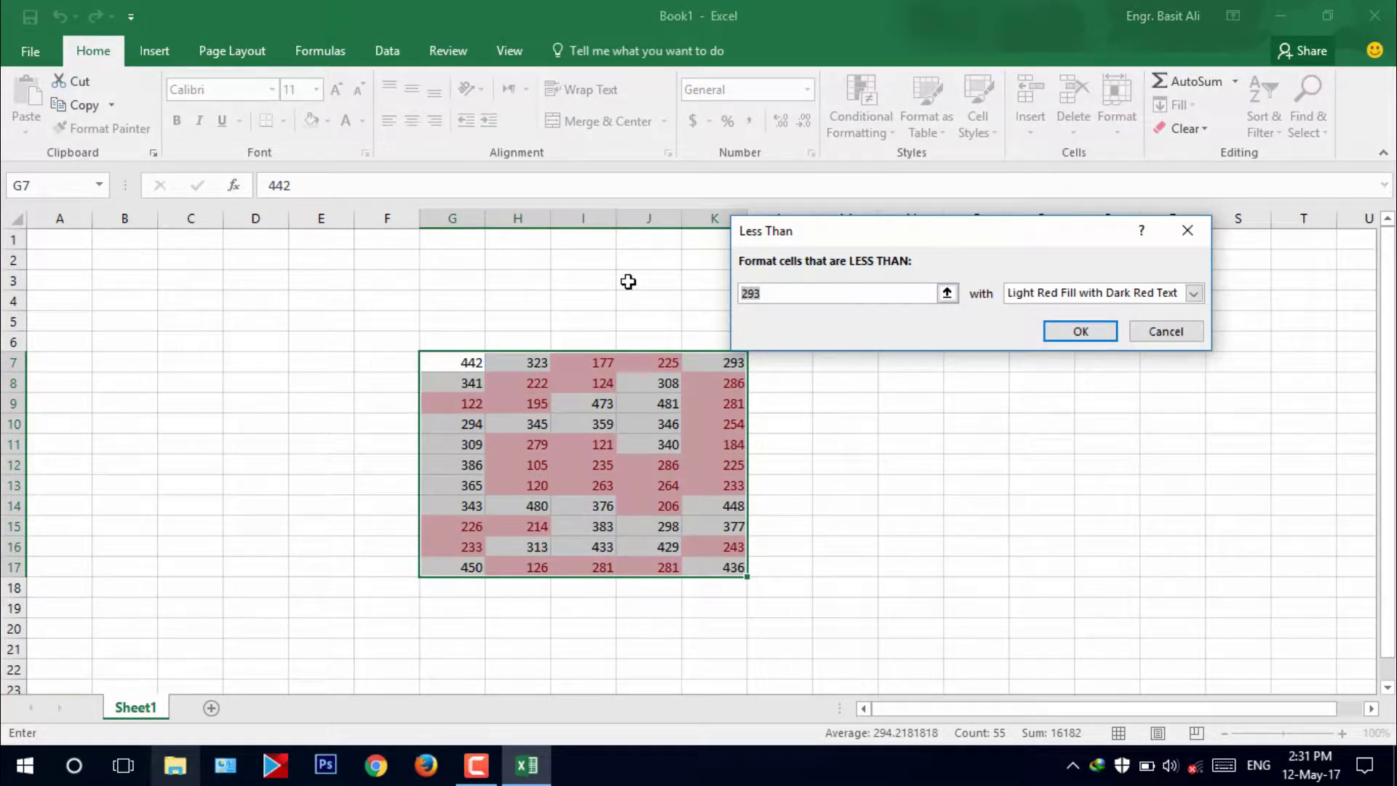
{"action": "type", "text": "220"}
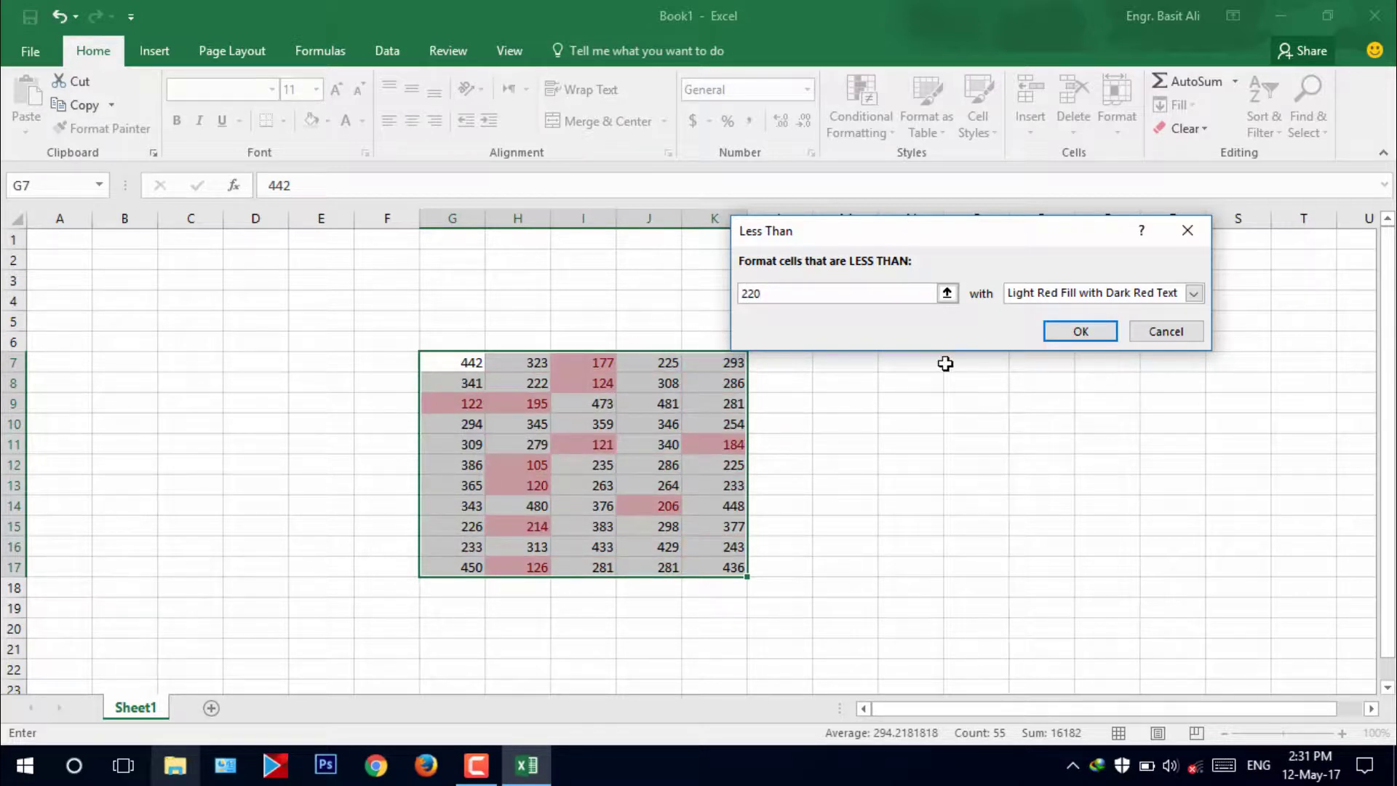
{"action": "left_click", "coordinate": [1159, 329]}
{"action": "left_click", "coordinate": [863, 94]}
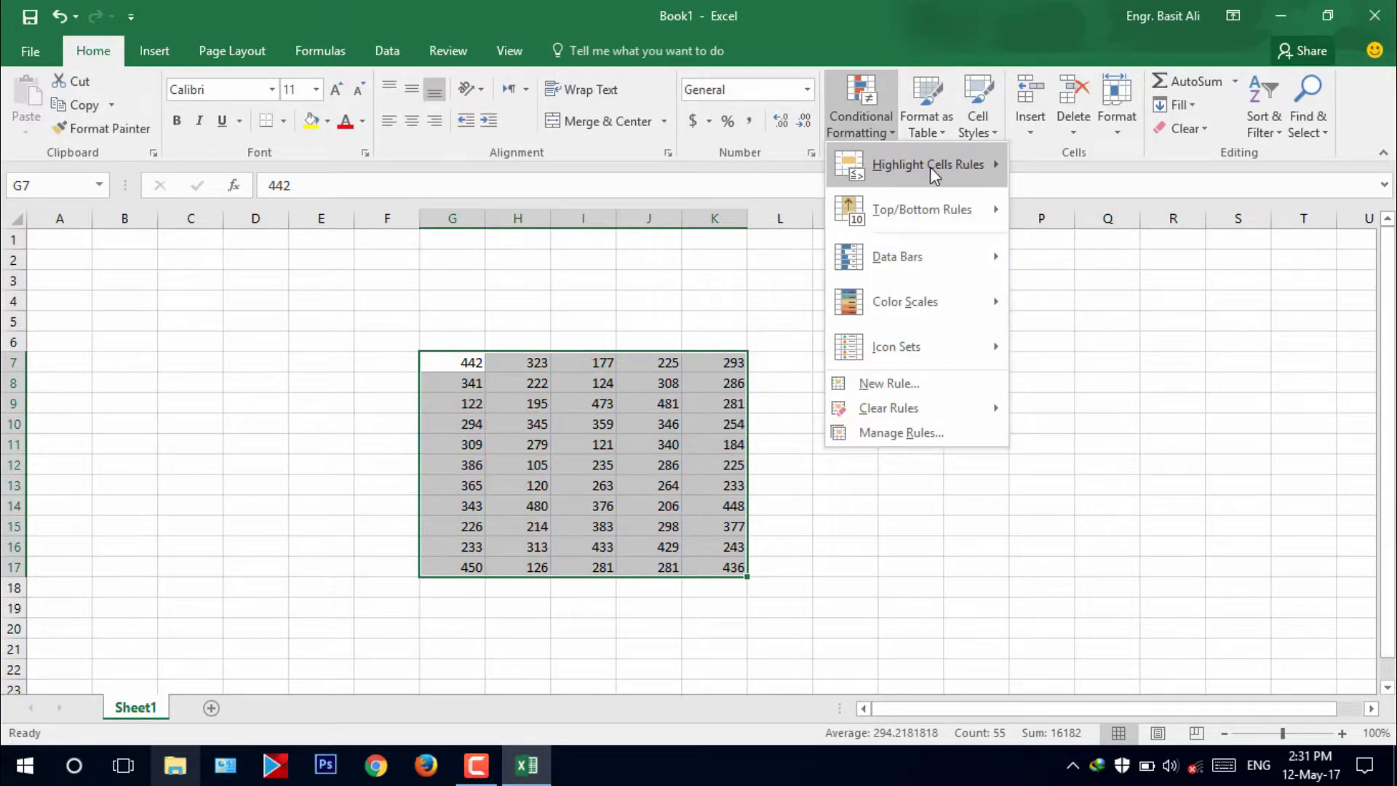
{"action": "left_click", "coordinate": [1096, 259]}
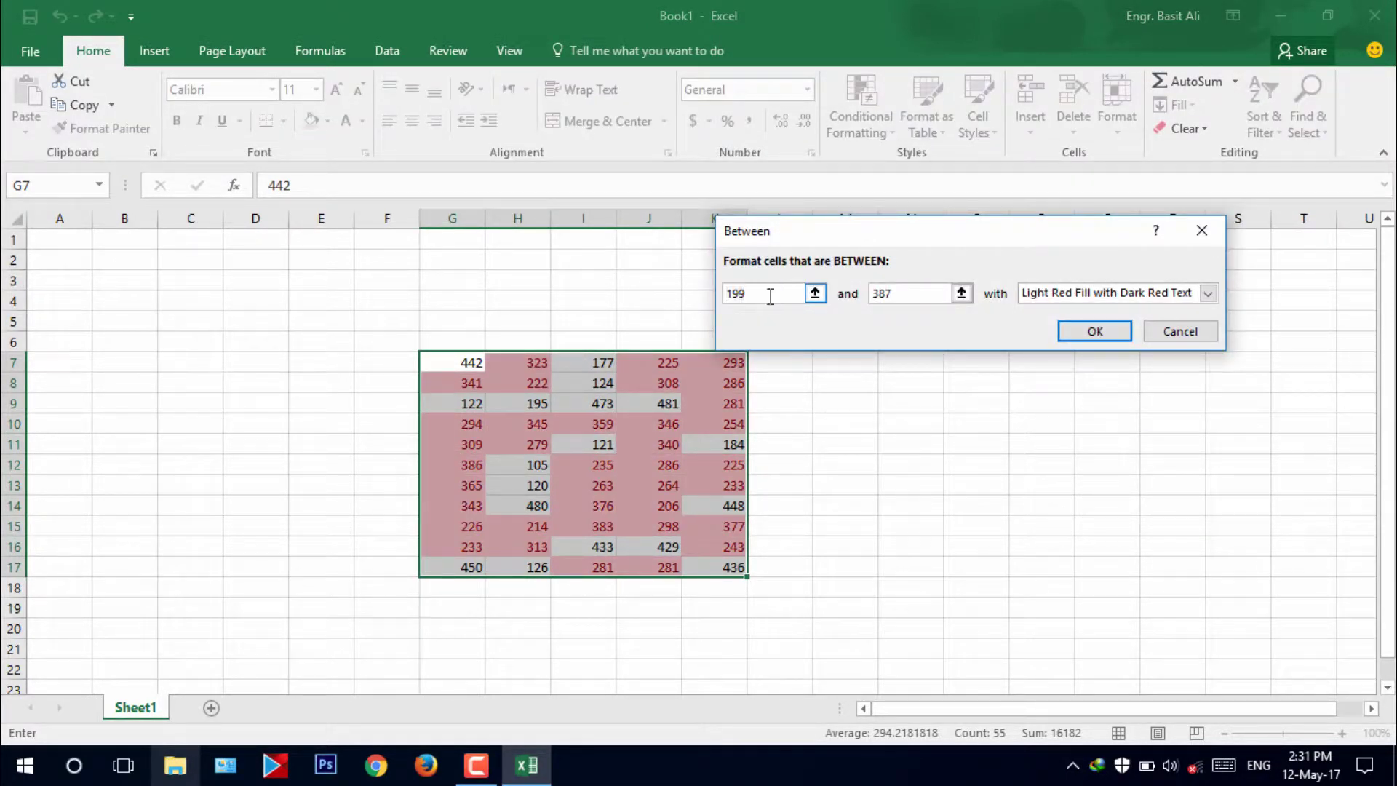
{"action": "type", "text": "200"}
{"action": "key", "text": "Tab"}
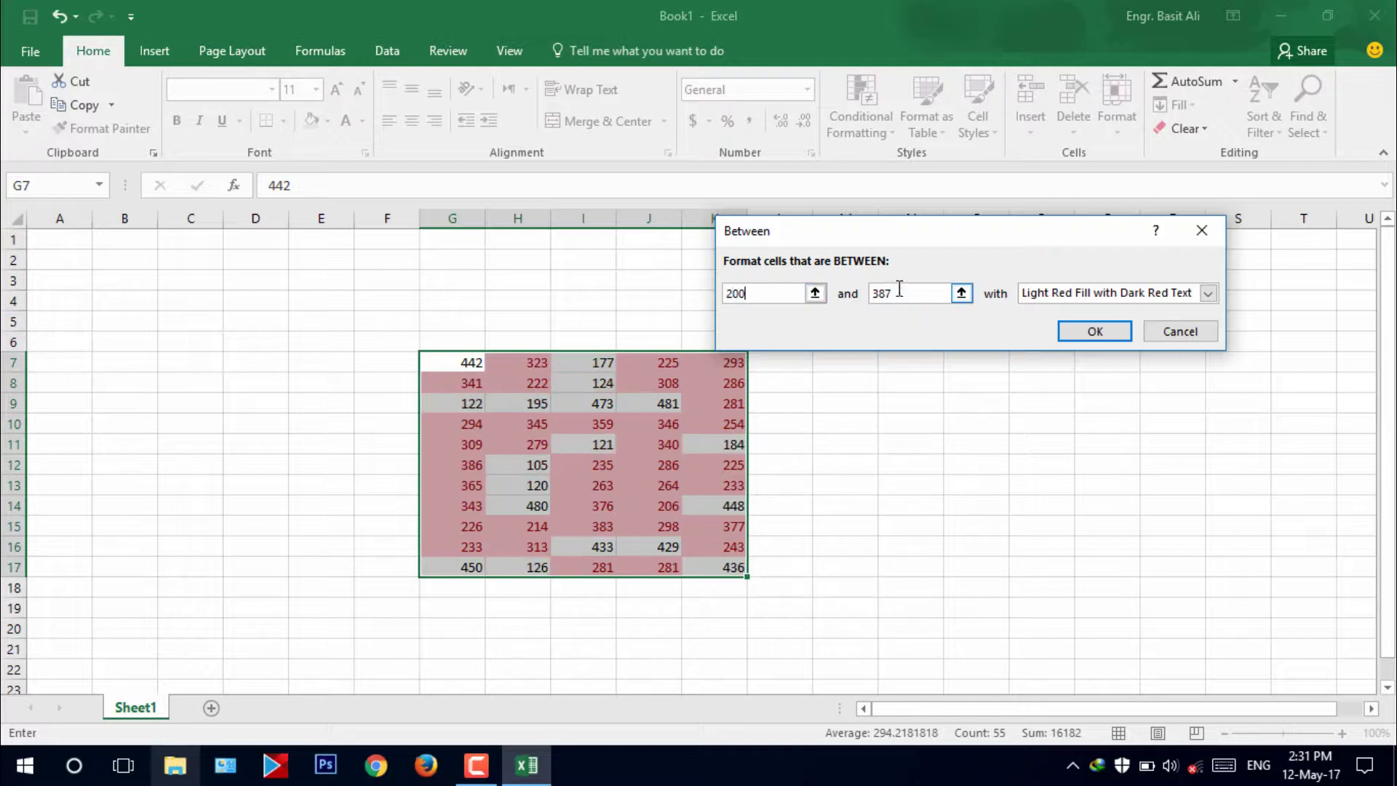
{"action": "type", "text": "2"}
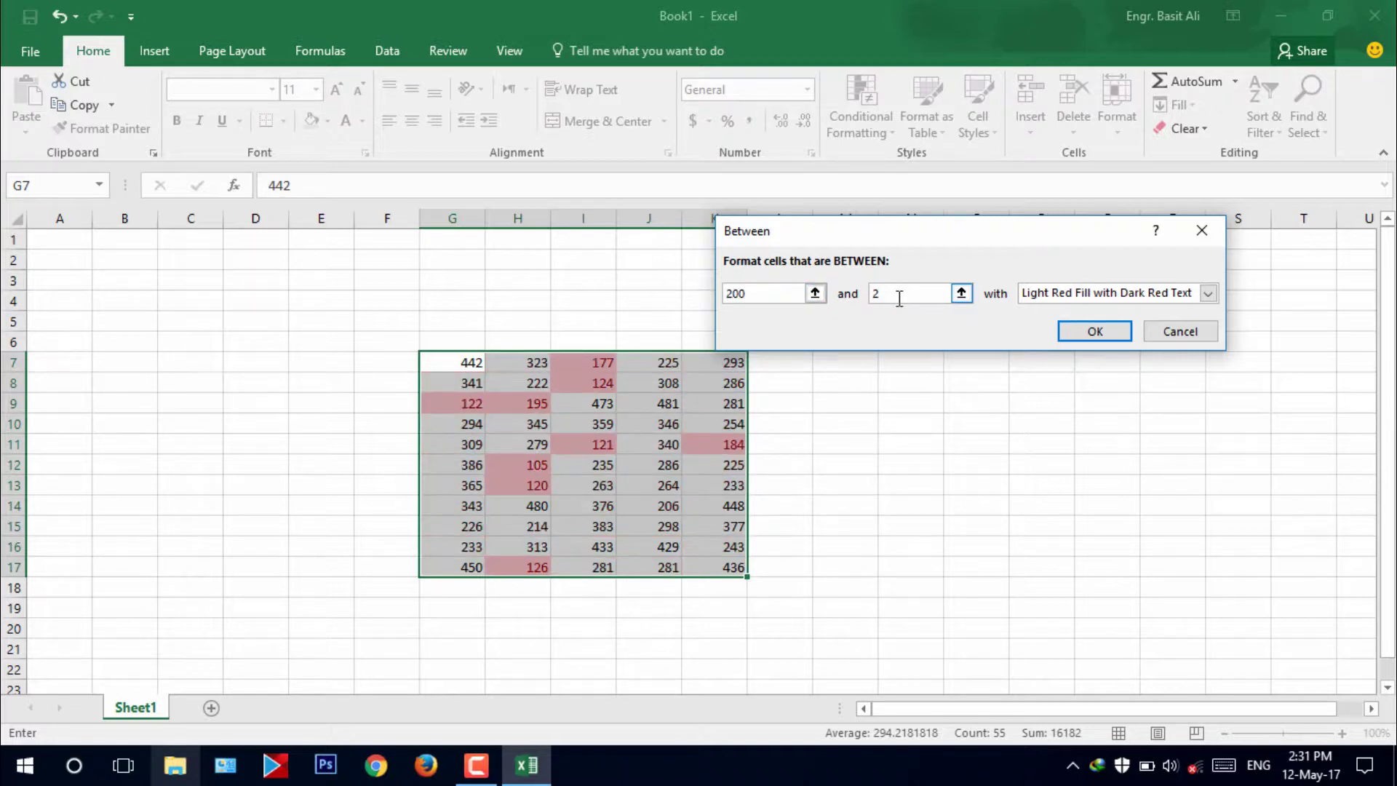
{"action": "type", "text": "0"}
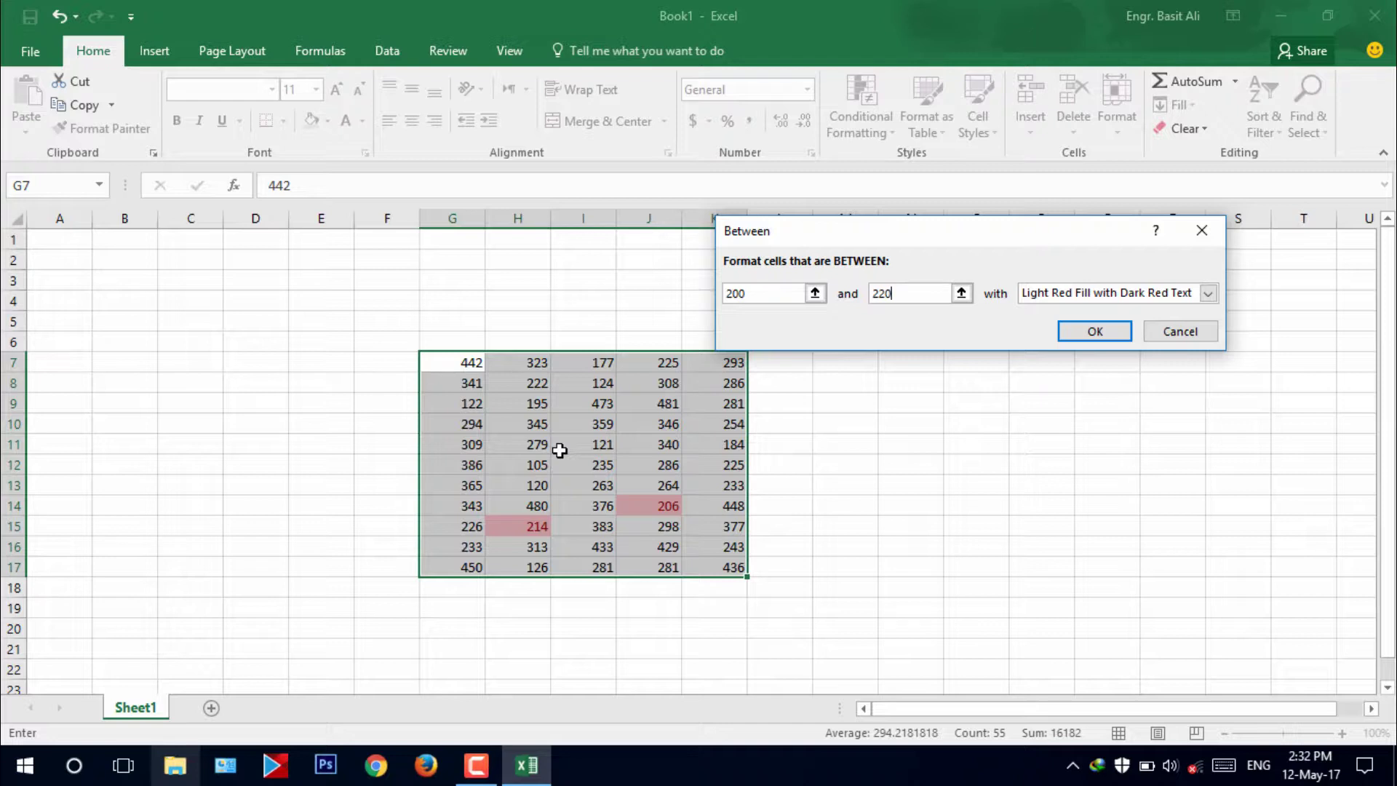
{"action": "left_click", "coordinate": [1191, 335]}
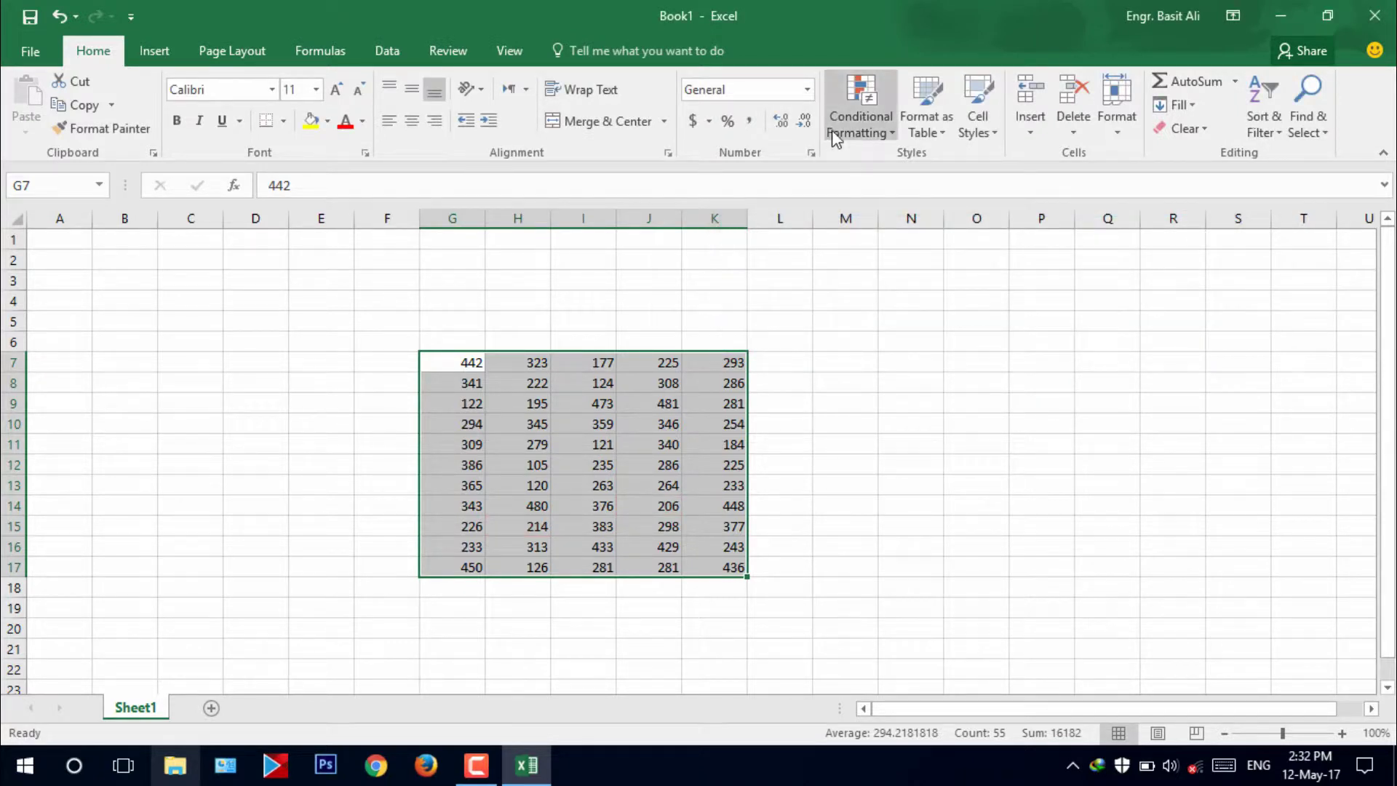
{"action": "left_click", "coordinate": [861, 120]}
{"action": "mouse_move", "coordinate": [927, 165]}
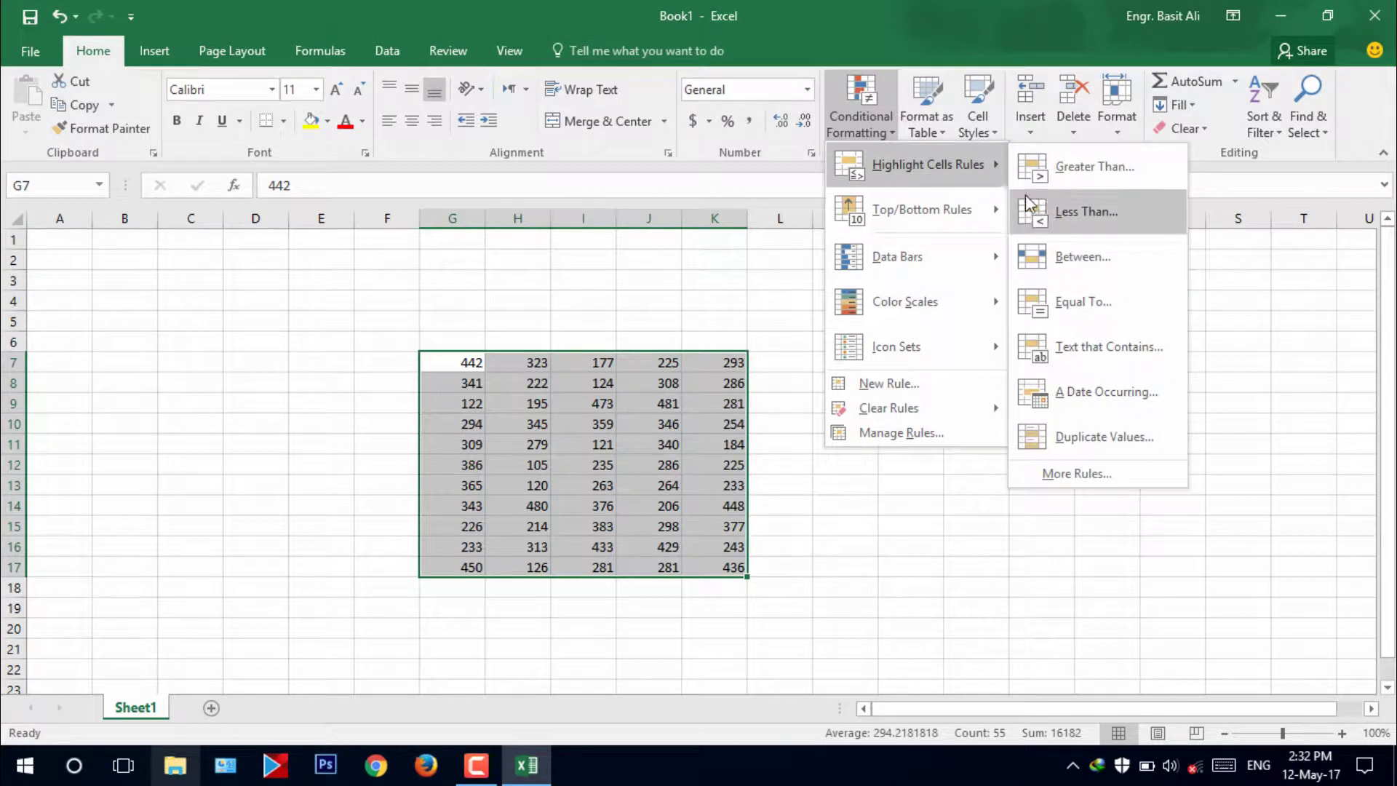
{"action": "left_click", "coordinate": [1100, 292]}
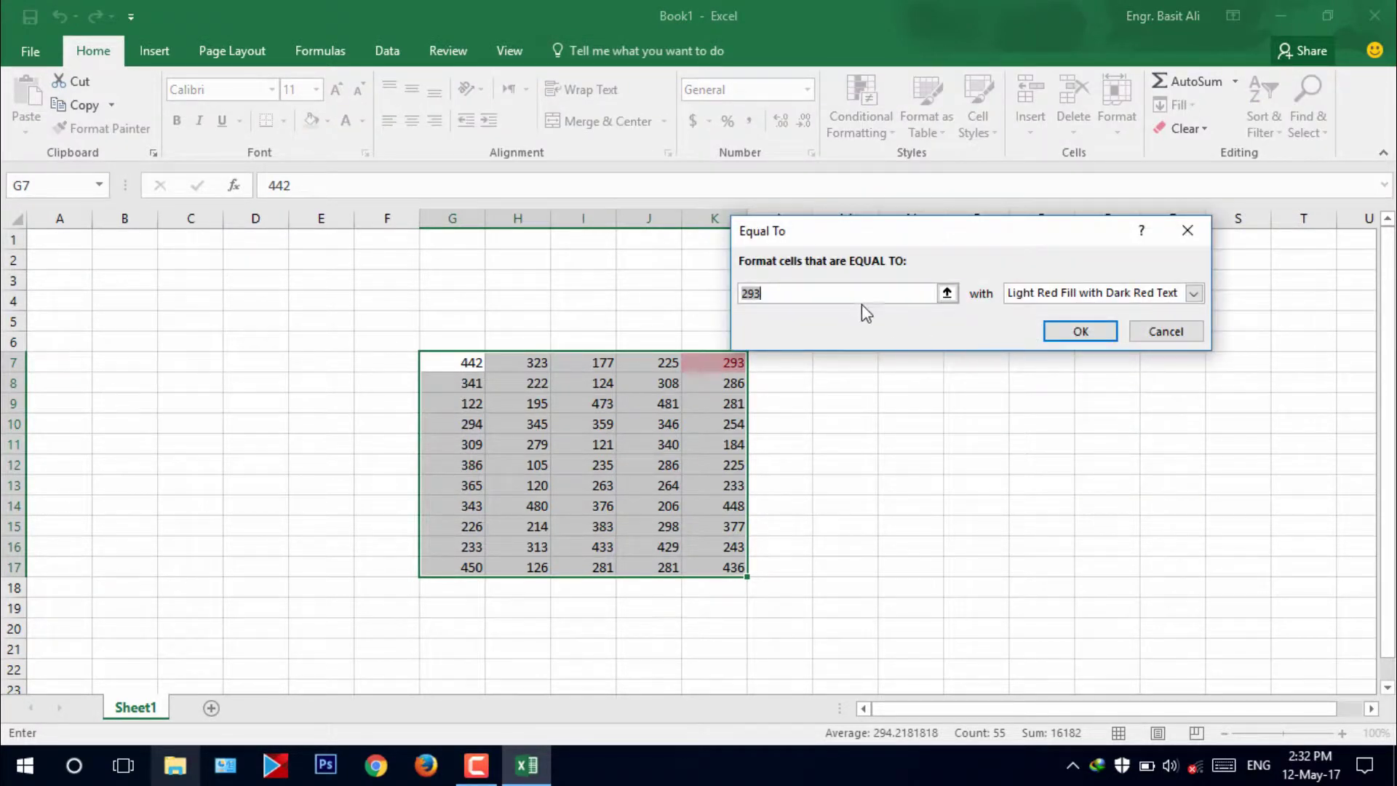
{"action": "left_click", "coordinate": [812, 292]}
{"action": "left_click", "coordinate": [710, 299]}
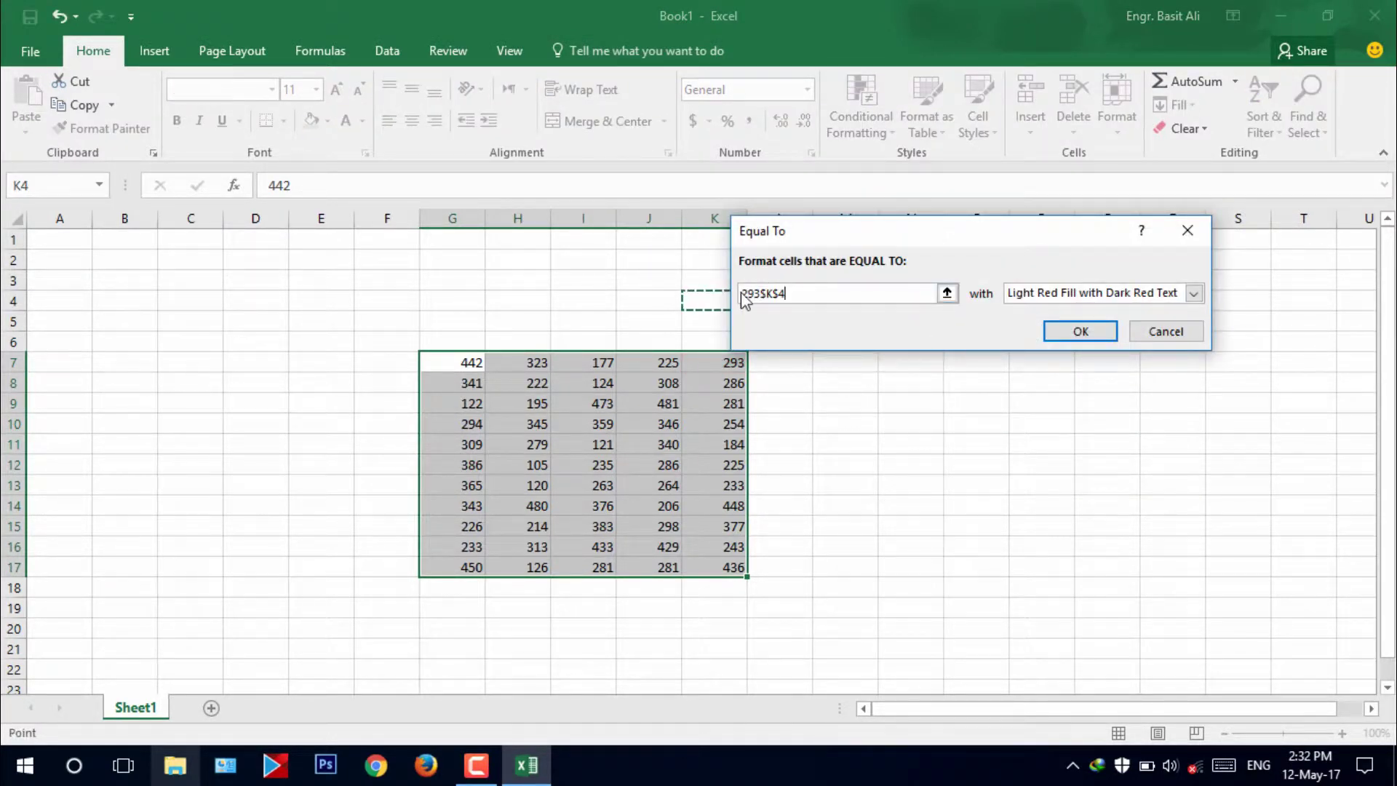
{"action": "double_click", "coordinate": [816, 294]}
{"action": "key", "text": "BackSpace"}
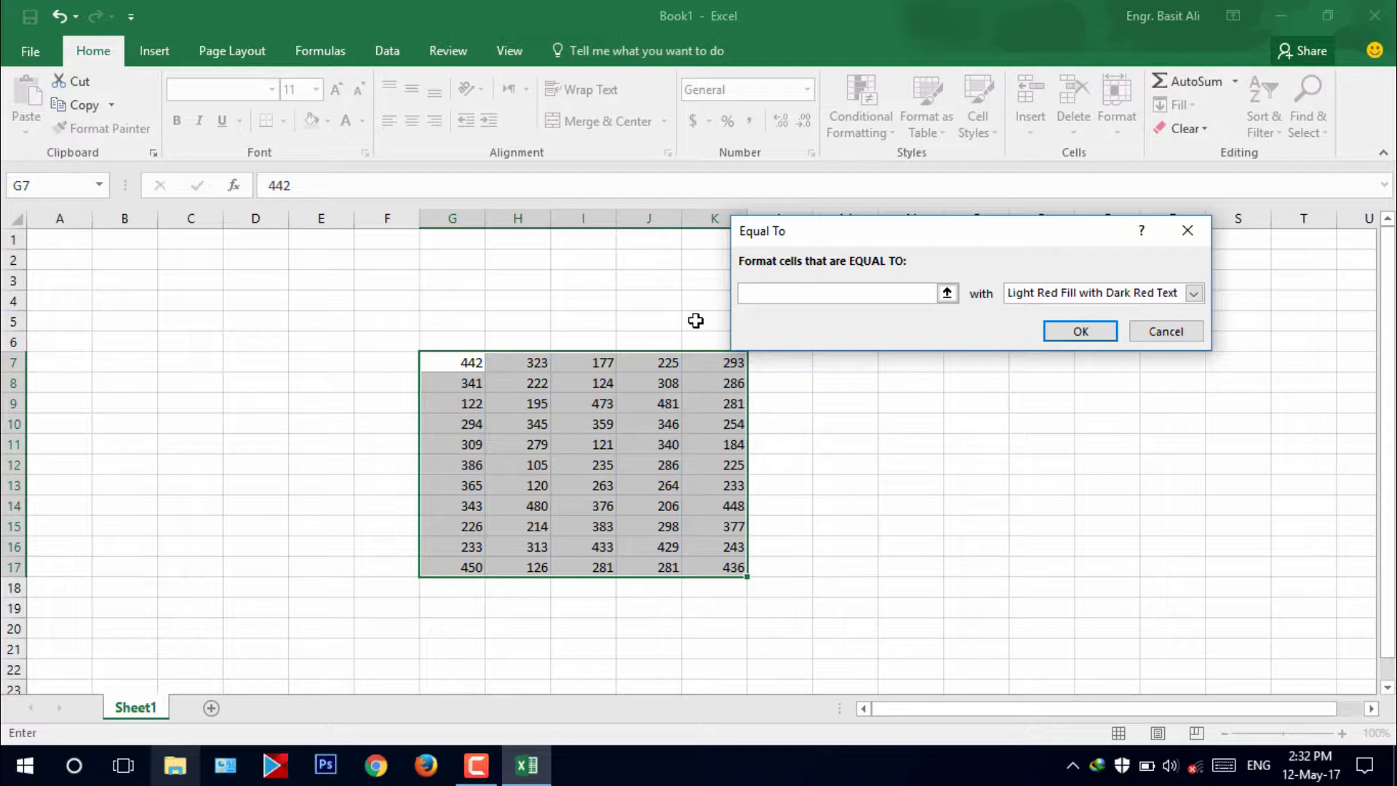
{"action": "type", "text": "293"}
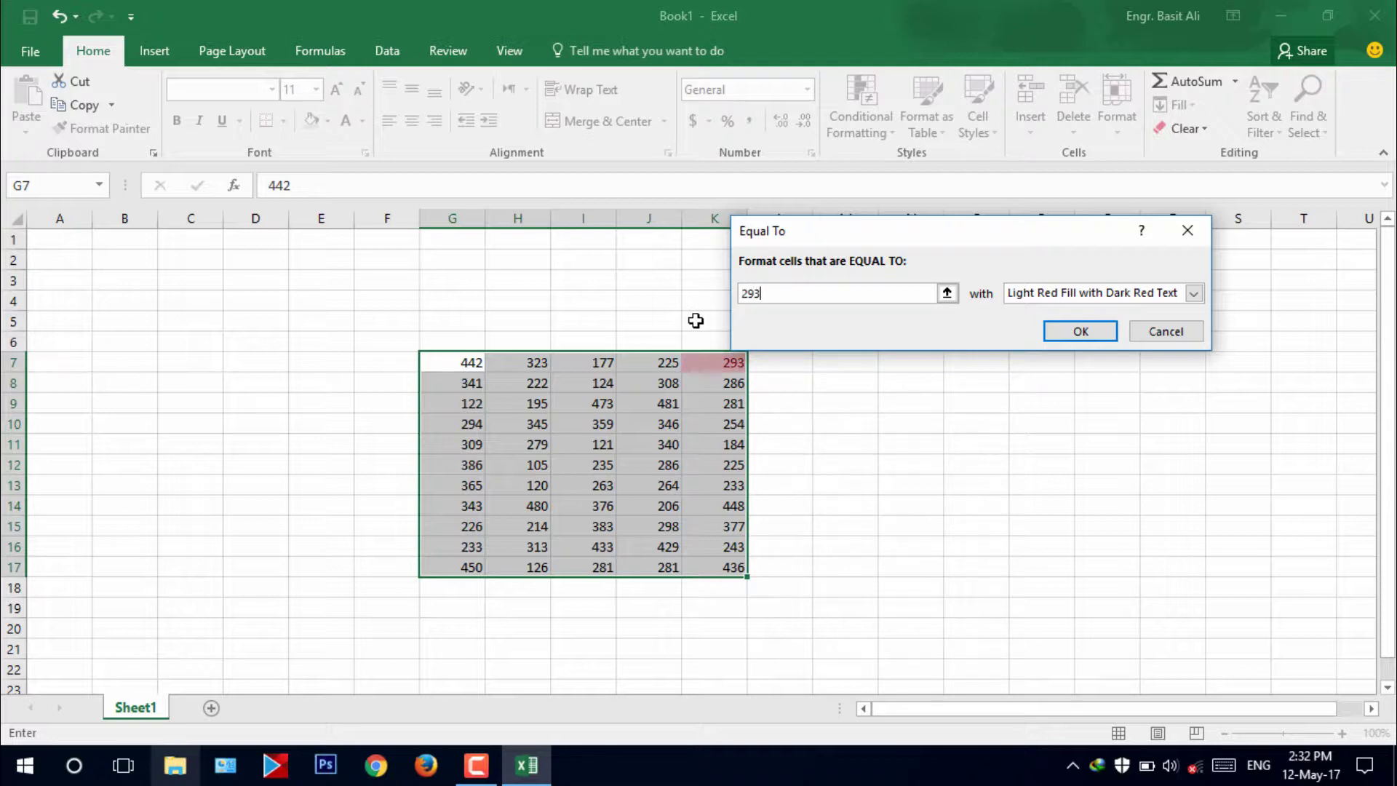
{"action": "key", "text": "BackSpace"}
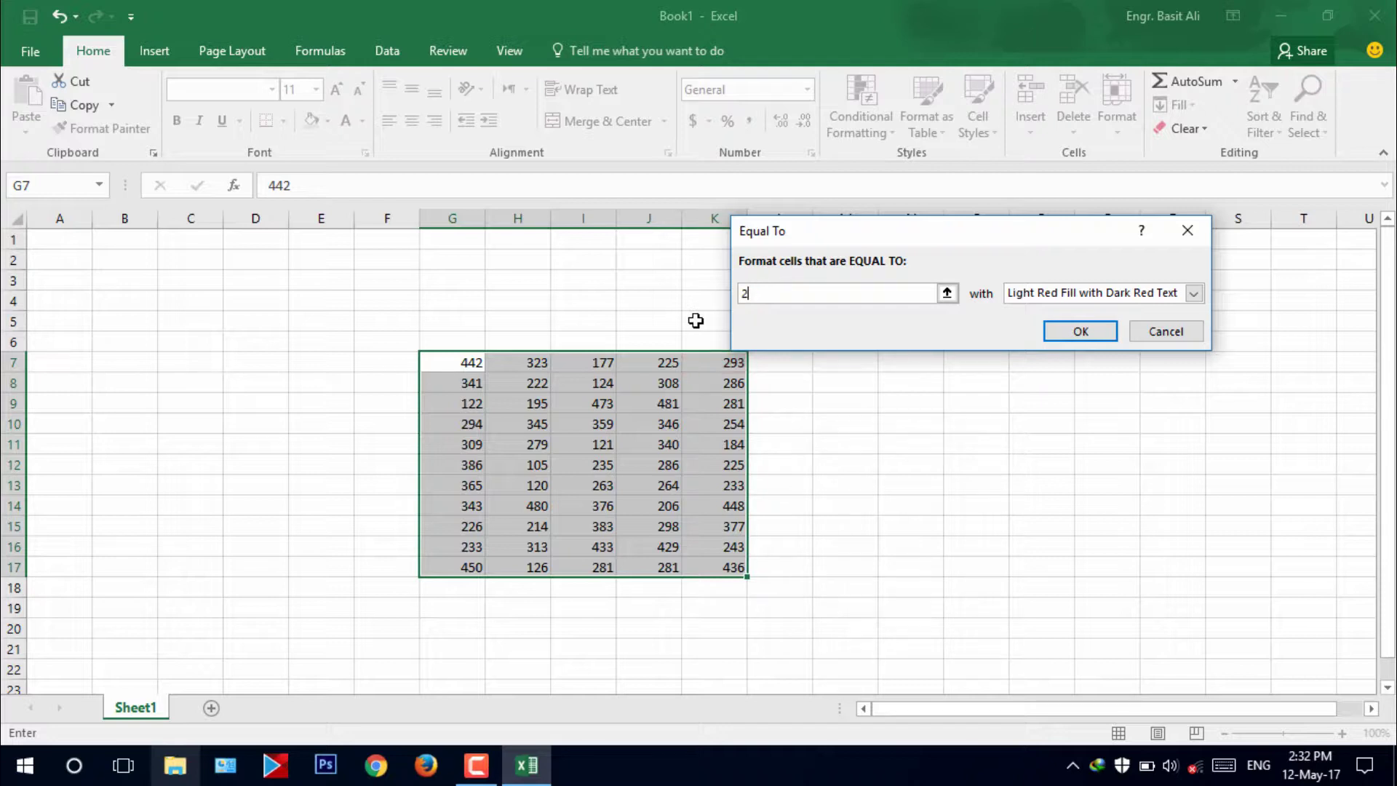
{"action": "type", "text": "124"}
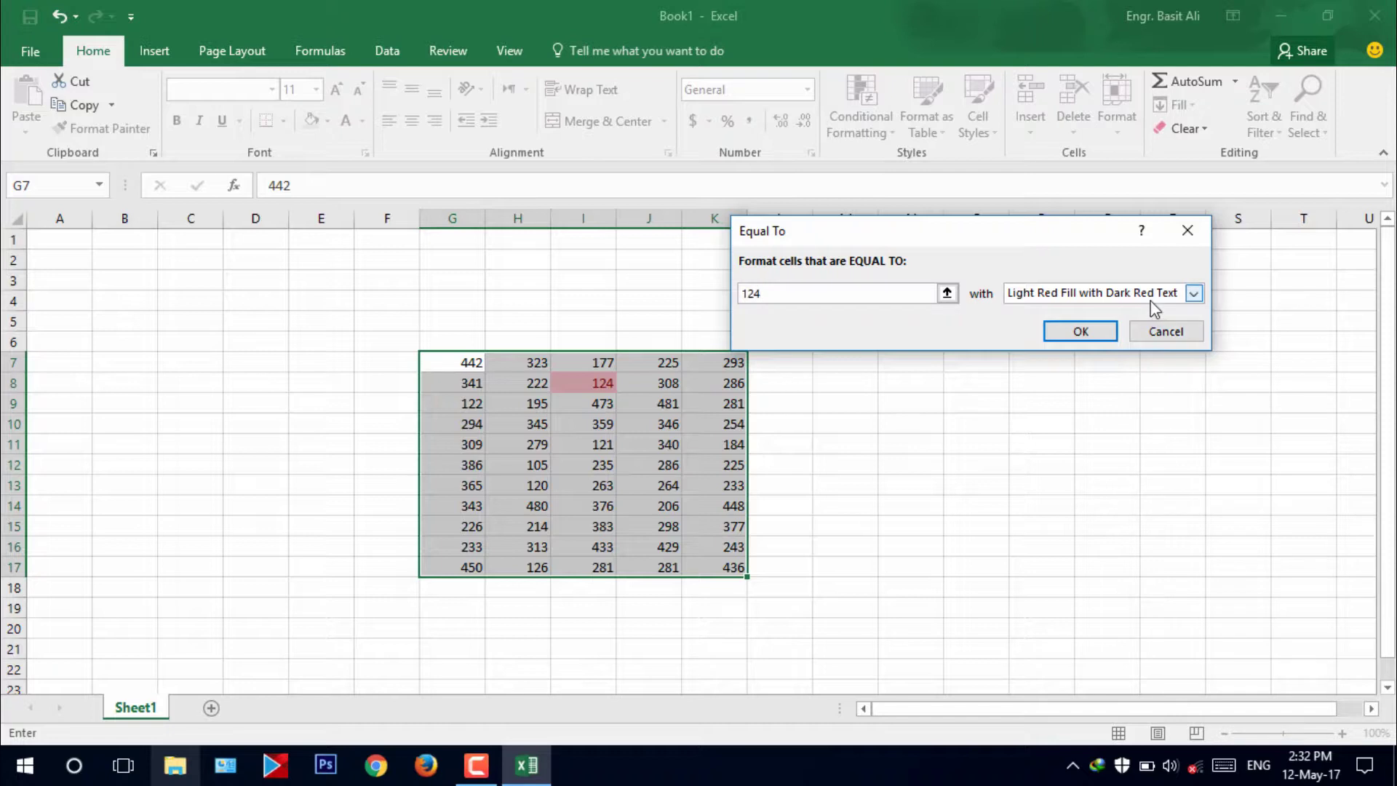
{"action": "left_click", "coordinate": [1193, 292]}
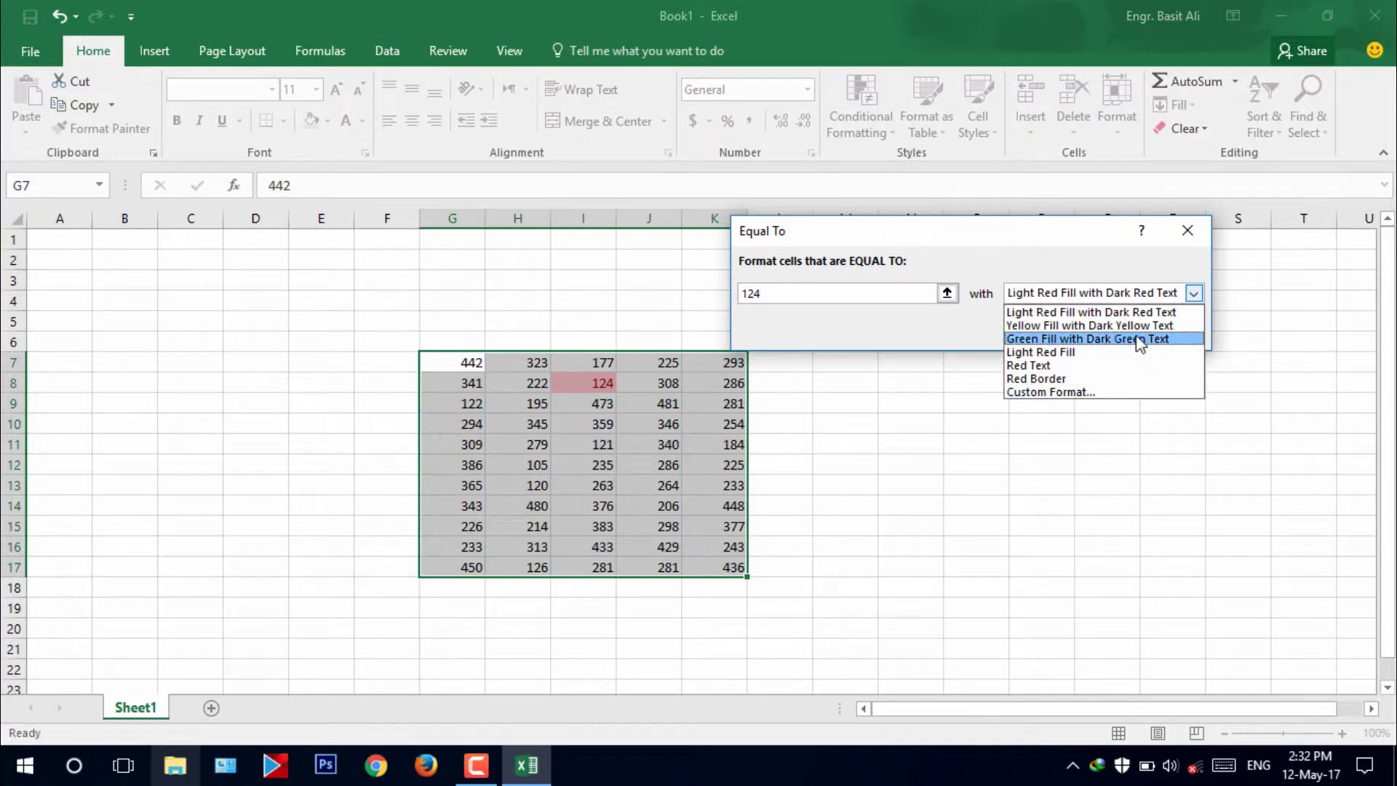
{"action": "left_click", "coordinate": [1134, 353]}
{"action": "left_click", "coordinate": [1145, 334]}
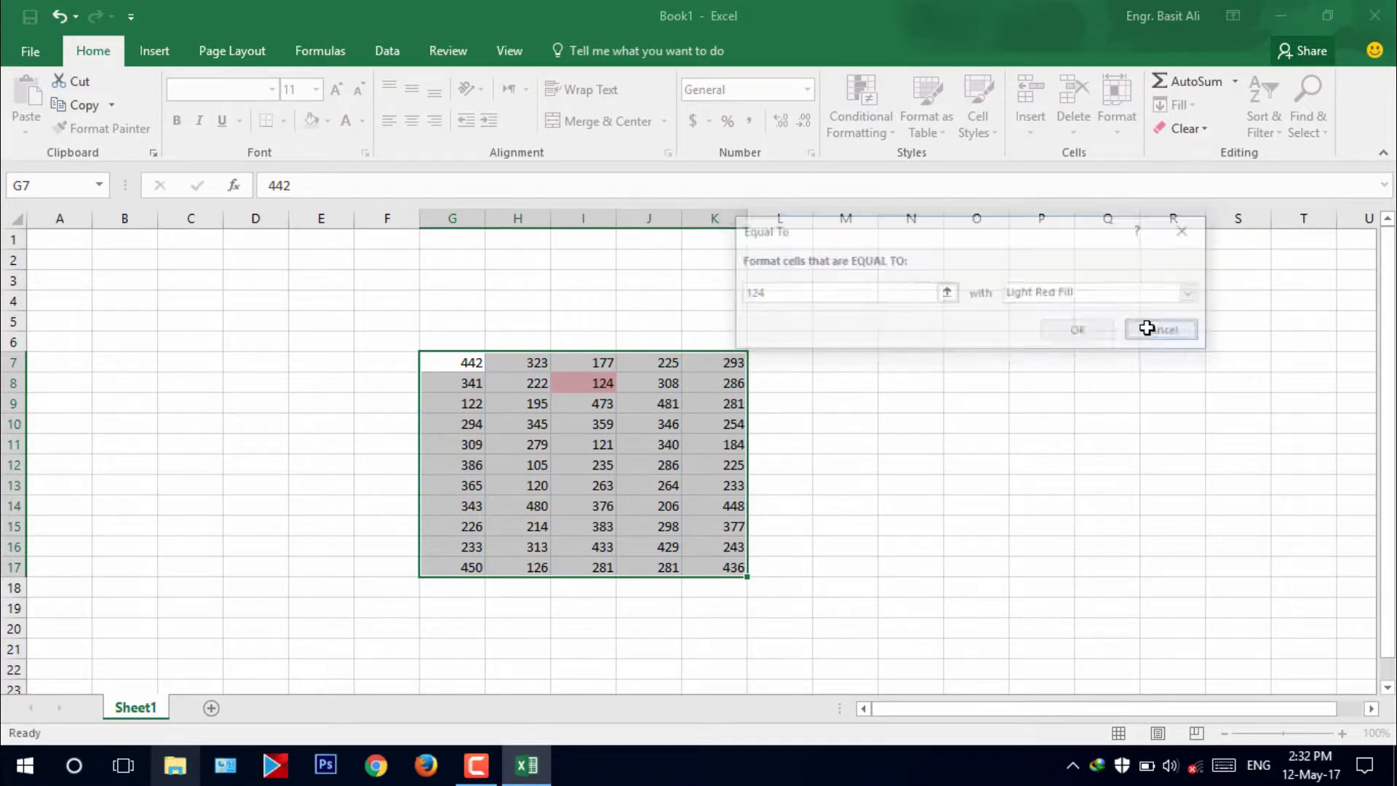
{"action": "left_click", "coordinate": [861, 116]}
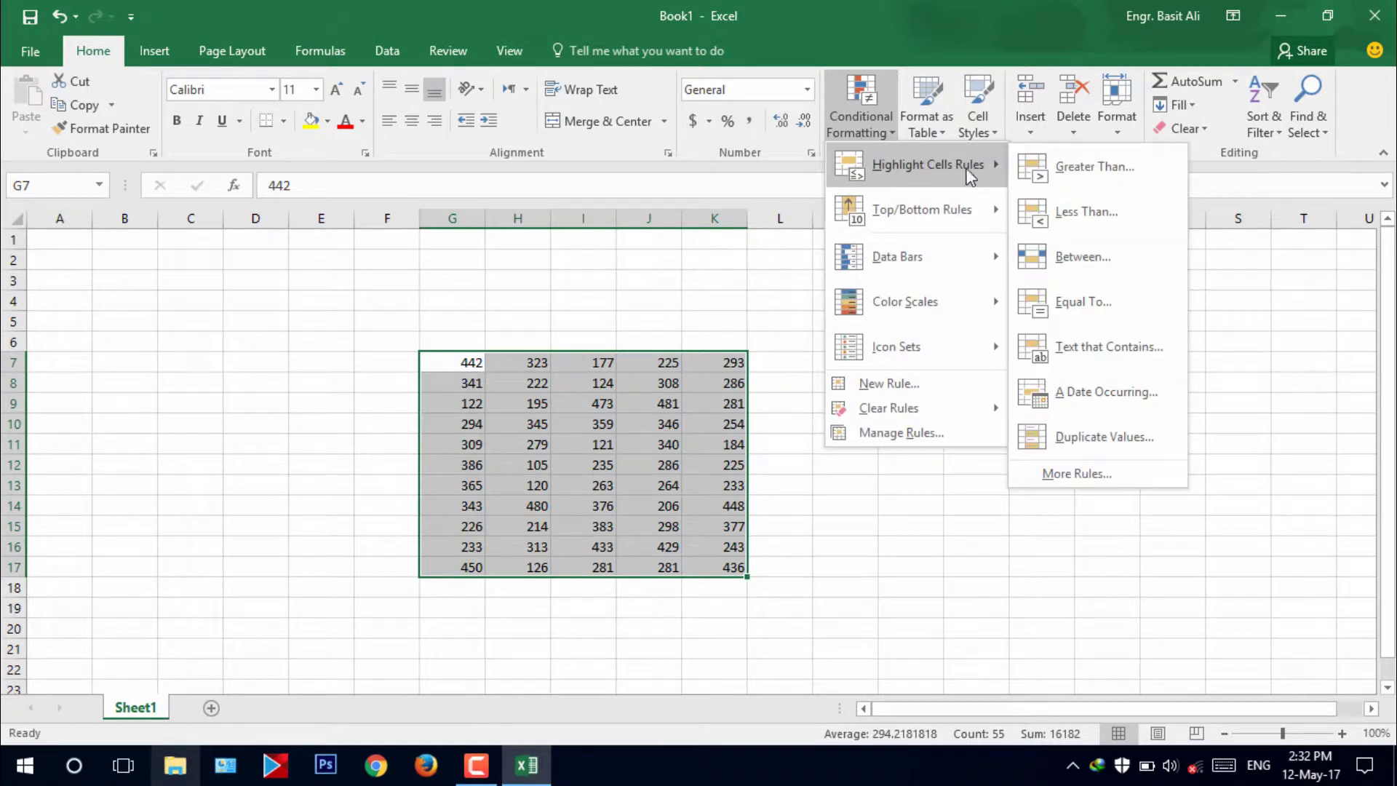
{"action": "mouse_move", "coordinate": [927, 165]}
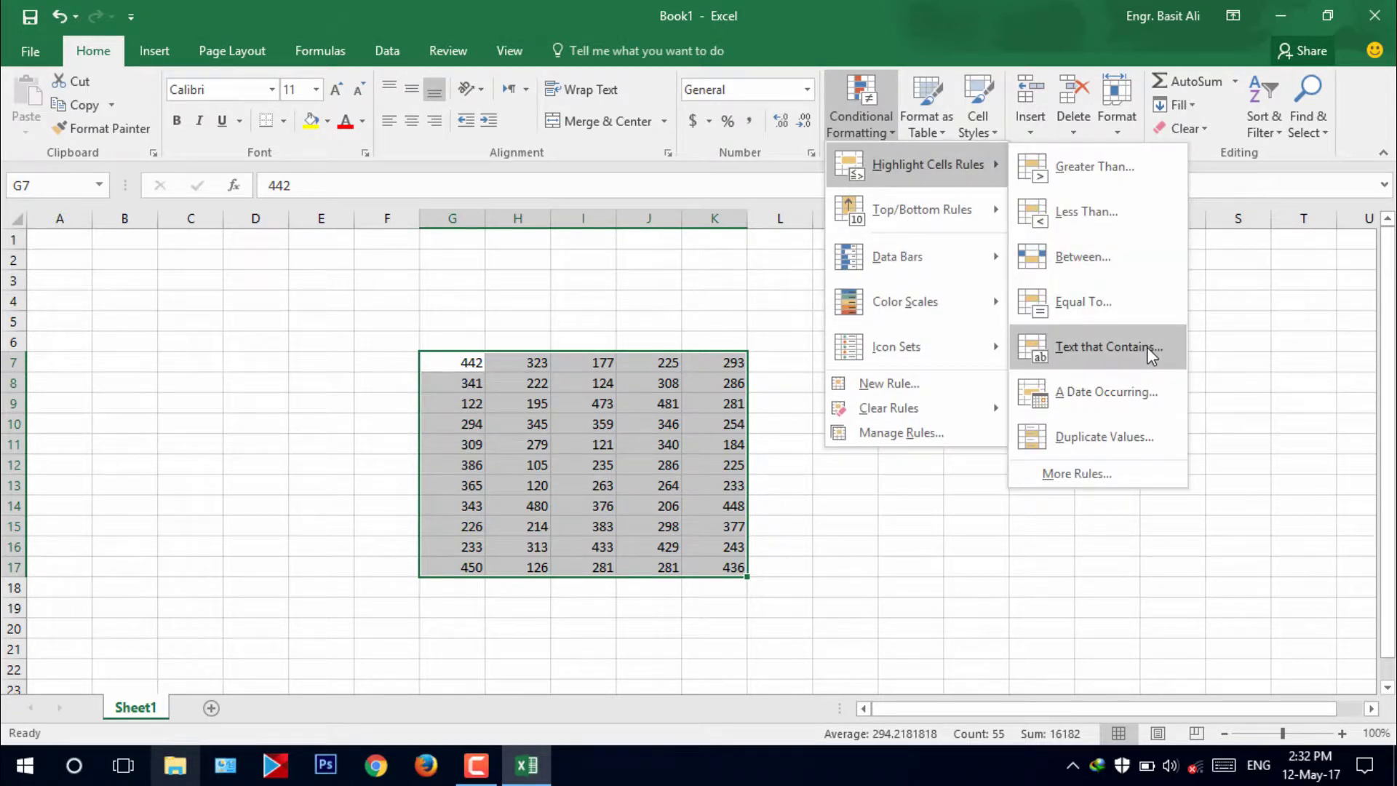
{"action": "left_click", "coordinate": [1098, 351]}
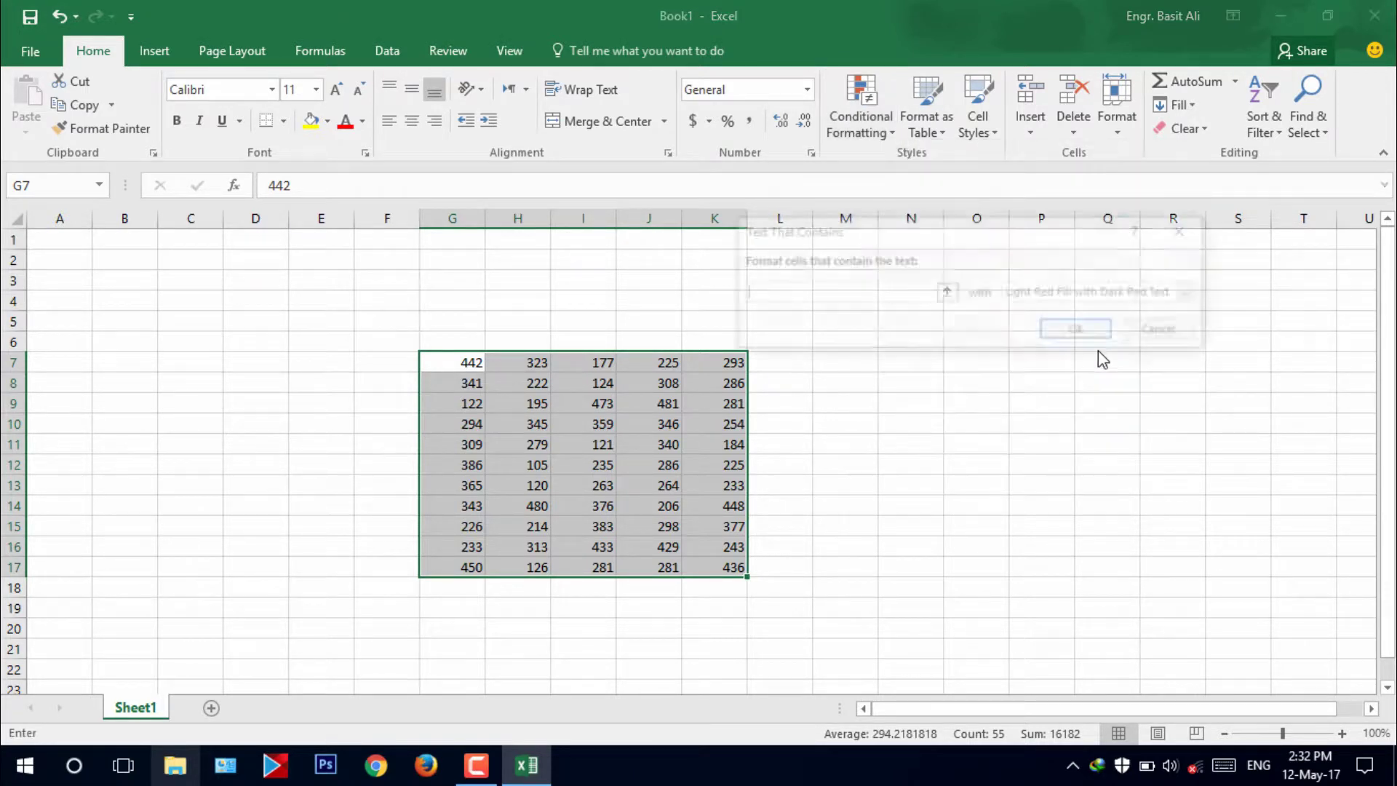
{"action": "left_click", "coordinate": [1157, 336]}
{"action": "left_click", "coordinate": [511, 441]}
Replace H11 with the text gfhfg and K14 with gfhg.
{"action": "double_click", "coordinate": [511, 441]}
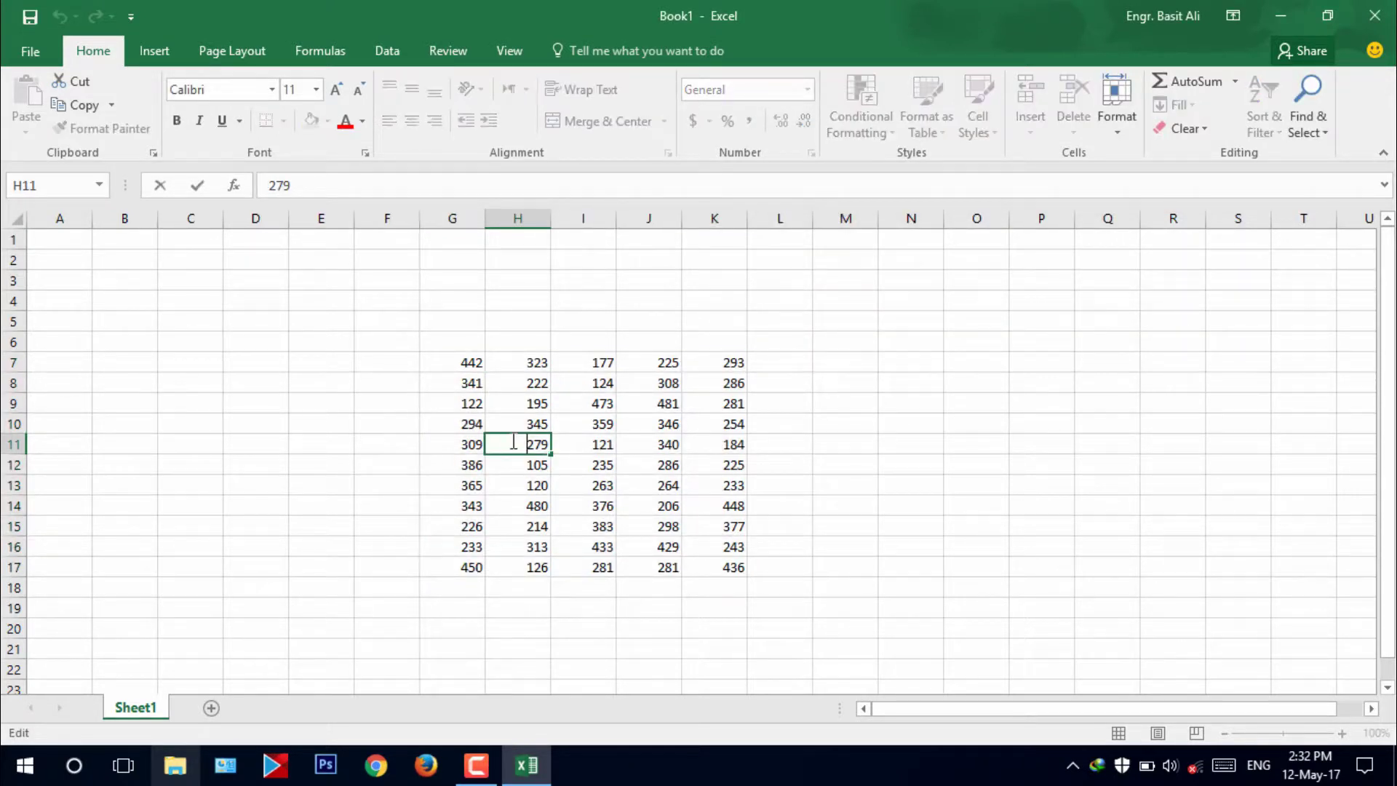
{"action": "left_click_drag", "start_coordinate": [513, 441], "coordinate": [555, 452]}
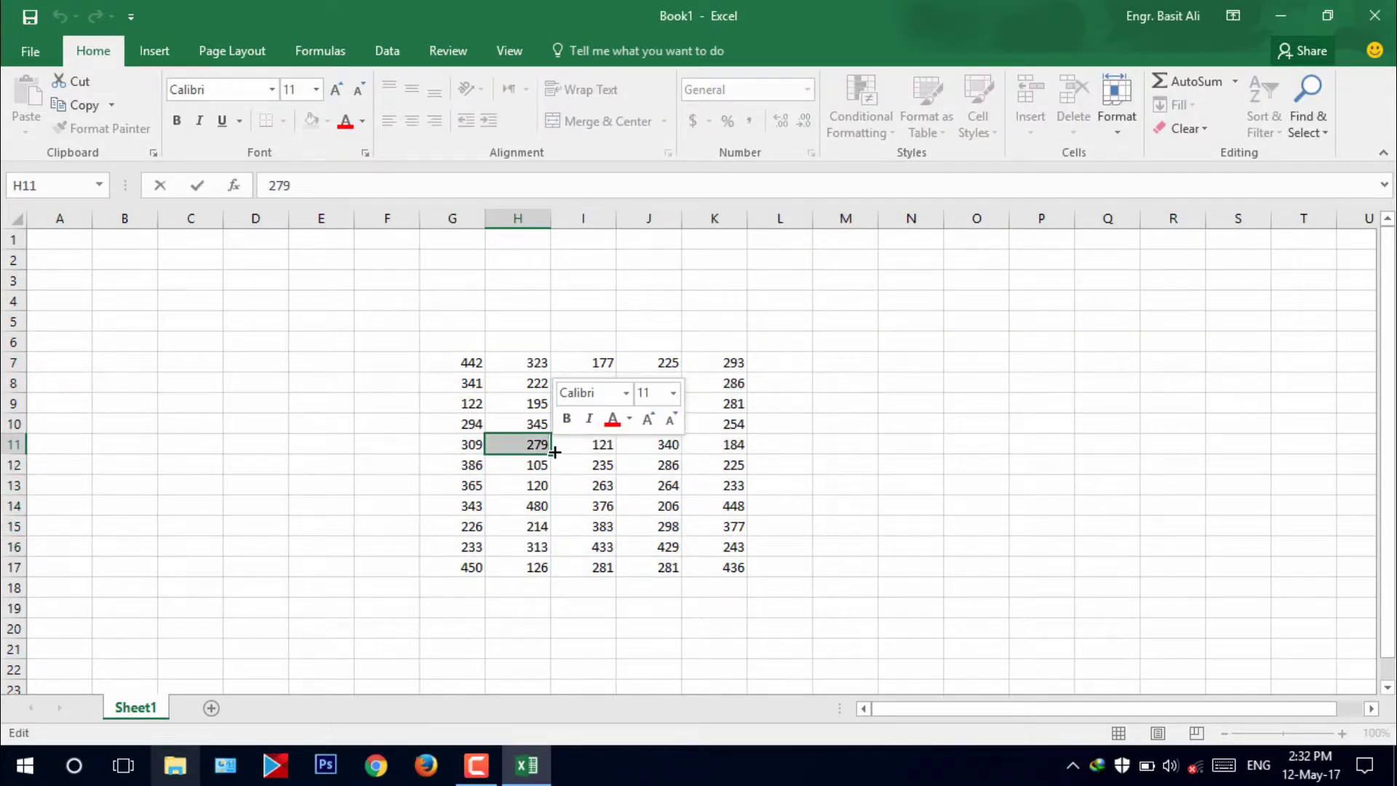
{"action": "type", "text": "gfhfg"}
{"action": "left_click", "coordinate": [578, 450]}
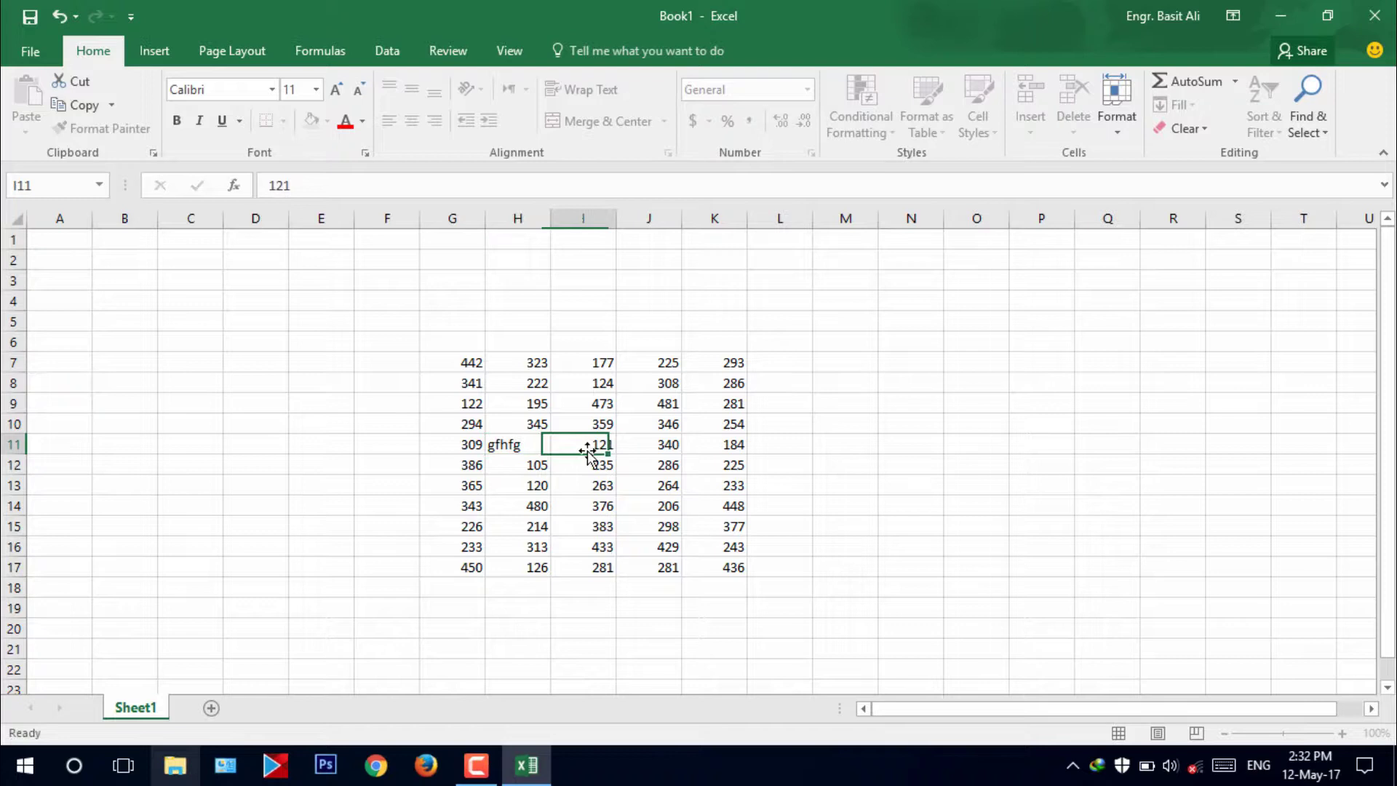
{"action": "left_click", "coordinate": [687, 507]}
{"action": "type", "text": "gfhg"}
{"action": "left_click", "coordinate": [889, 484]}
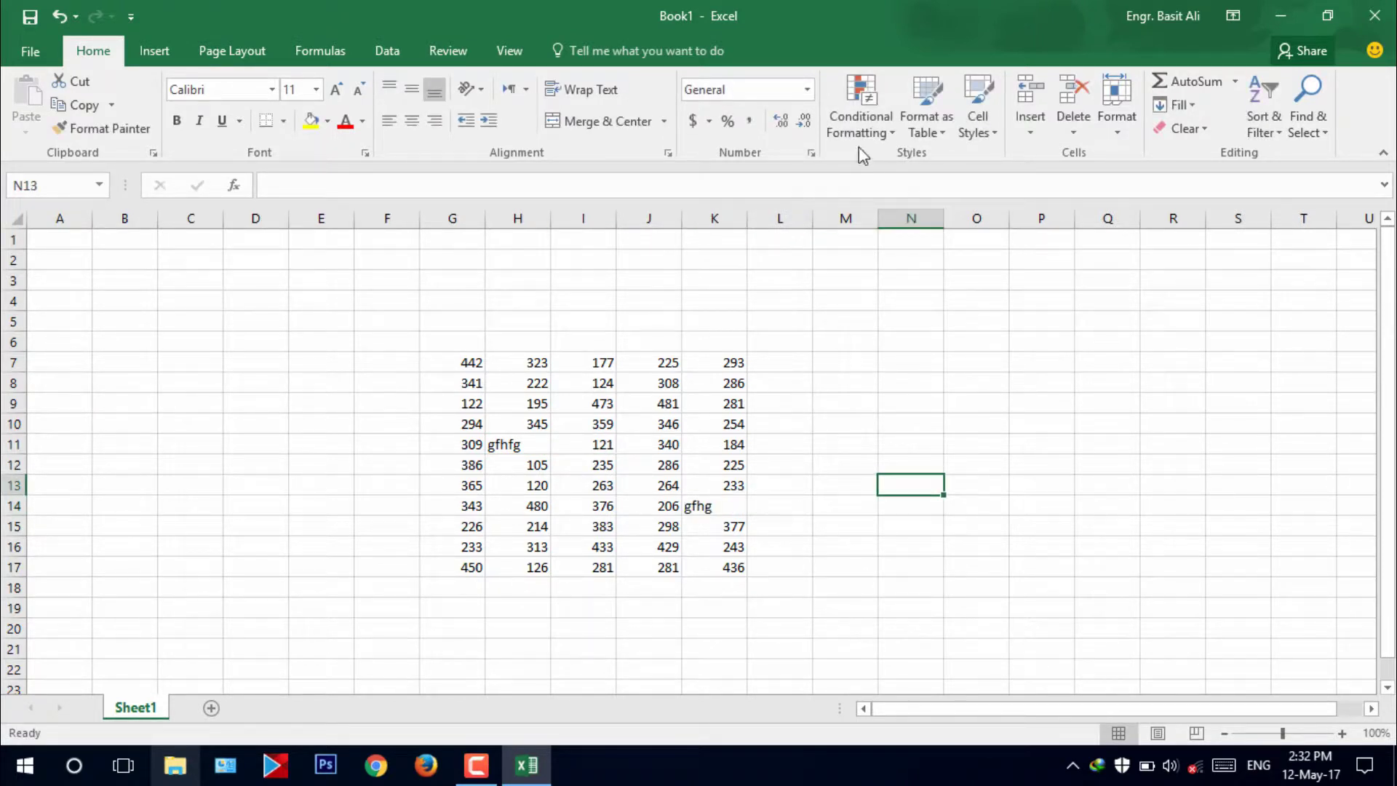
Start a Text That Contains rule for 'ghggh', then cancel it.
{"action": "left_click", "coordinate": [860, 133]}
{"action": "mouse_move", "coordinate": [928, 164]}
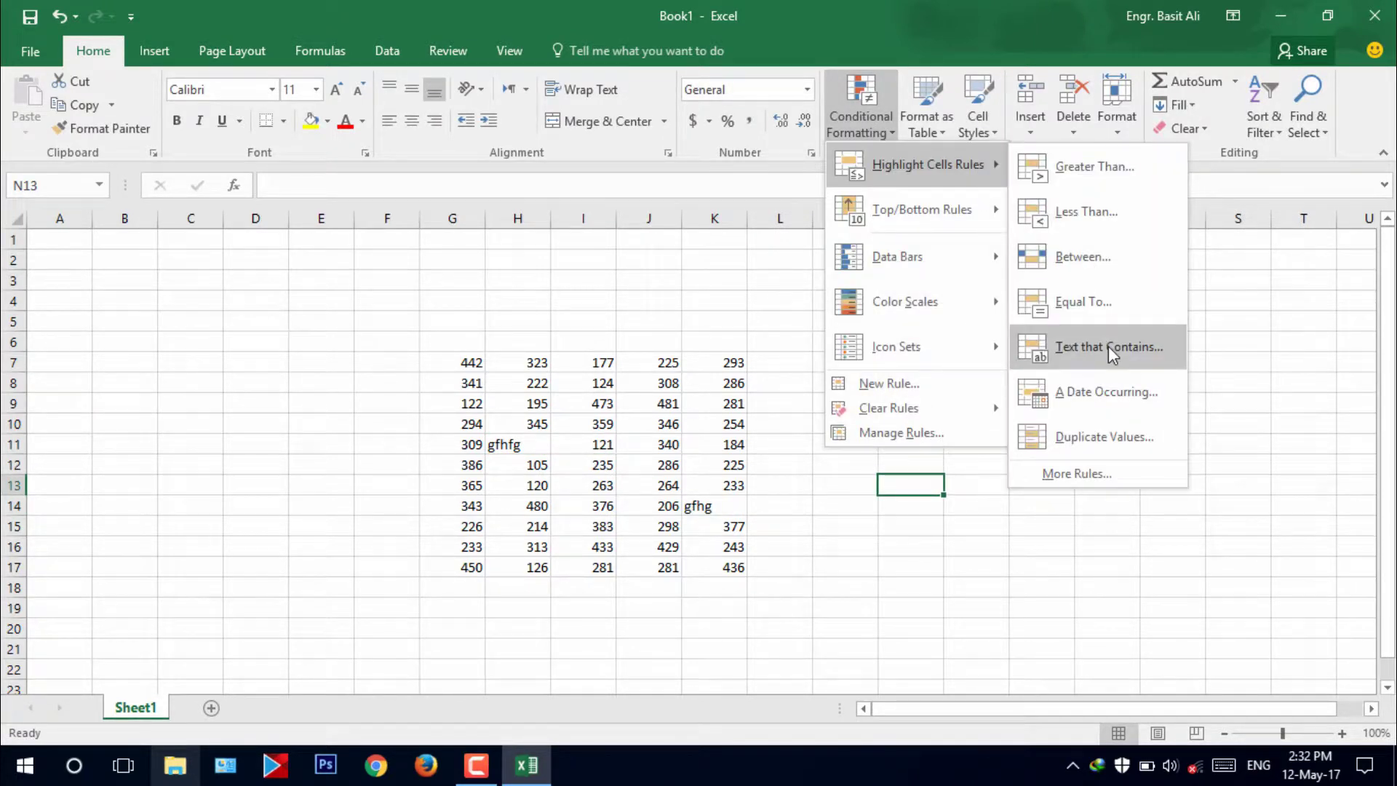
{"action": "left_click", "coordinate": [1108, 346]}
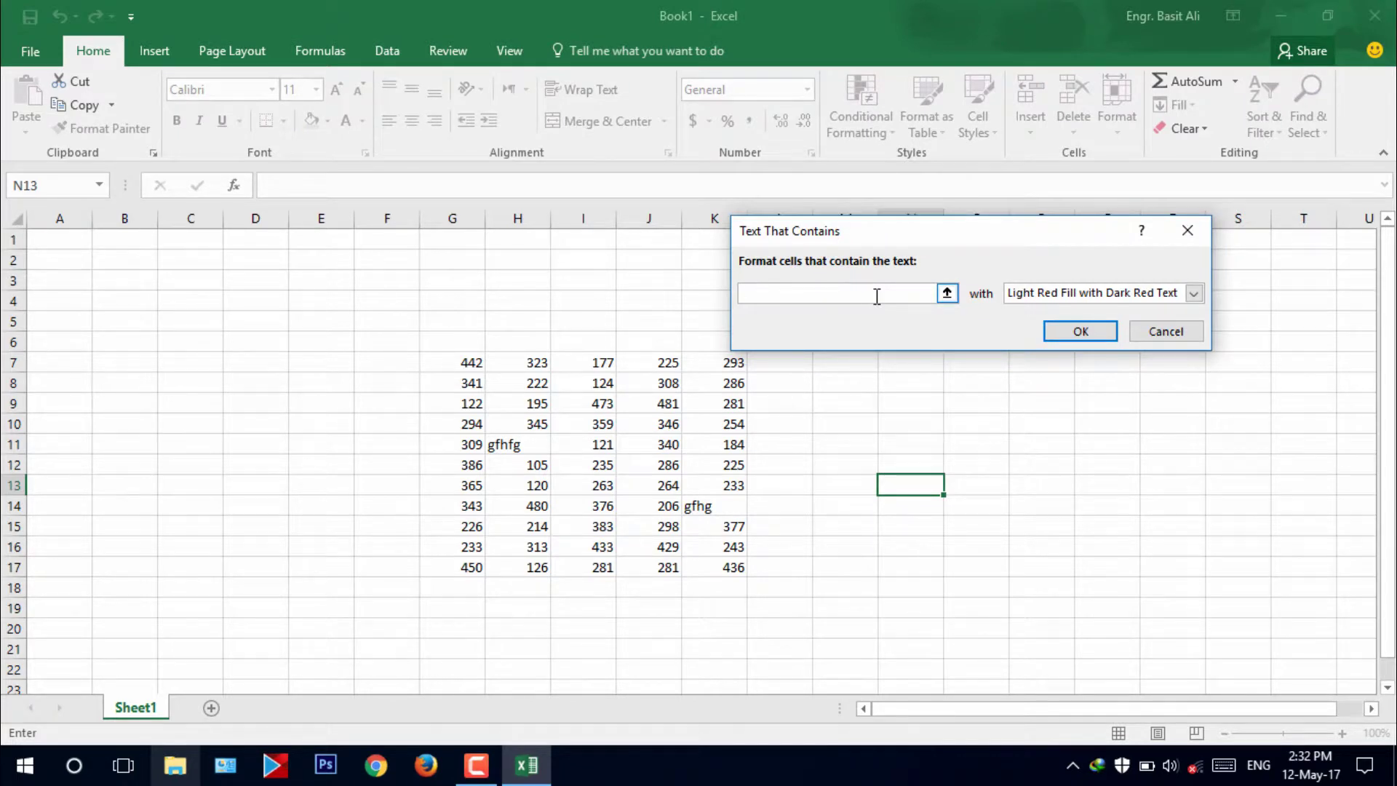
{"action": "type", "text": "g"}
{"action": "type", "text": "hggh"}
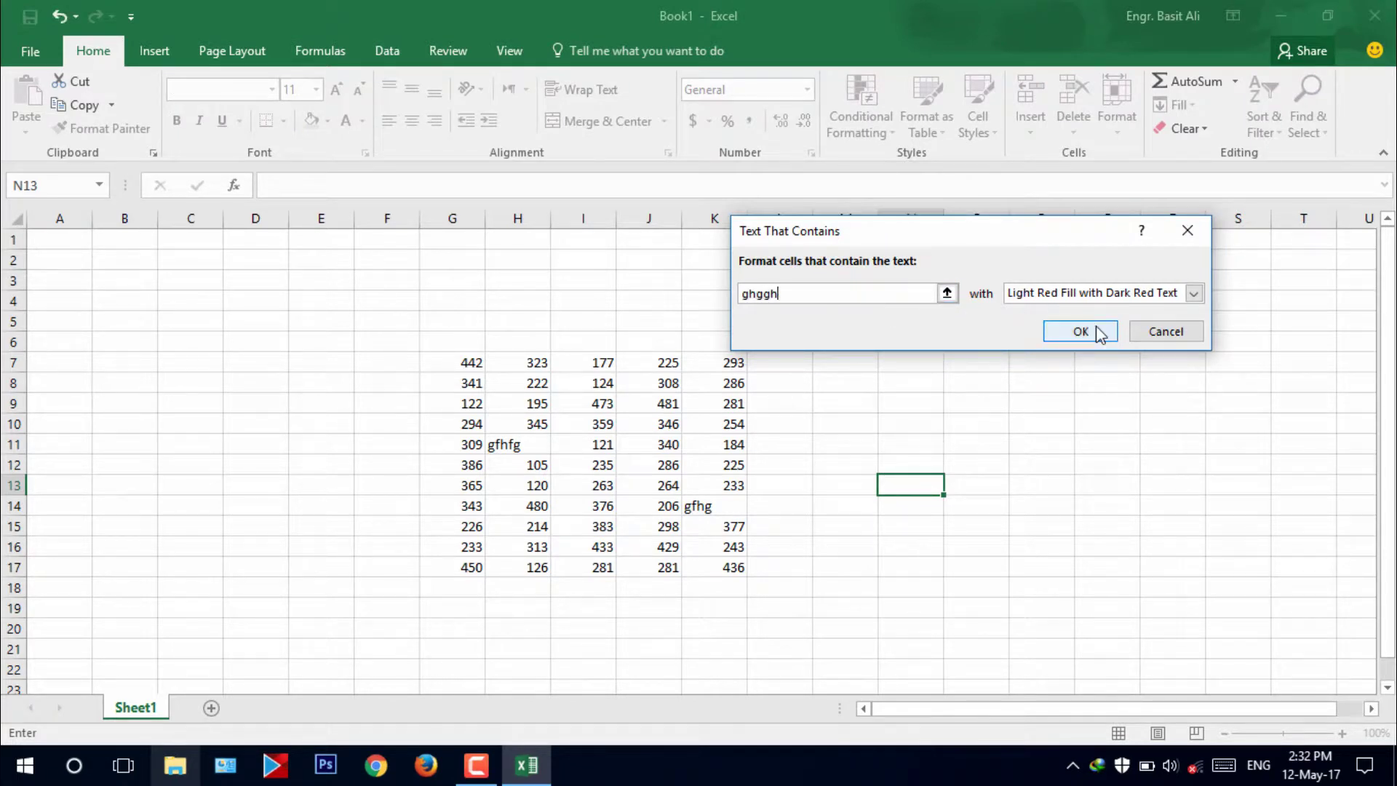
{"action": "left_click", "coordinate": [1161, 339]}
{"action": "left_click_drag", "start_coordinate": [452, 362], "coordinate": [721, 587]}
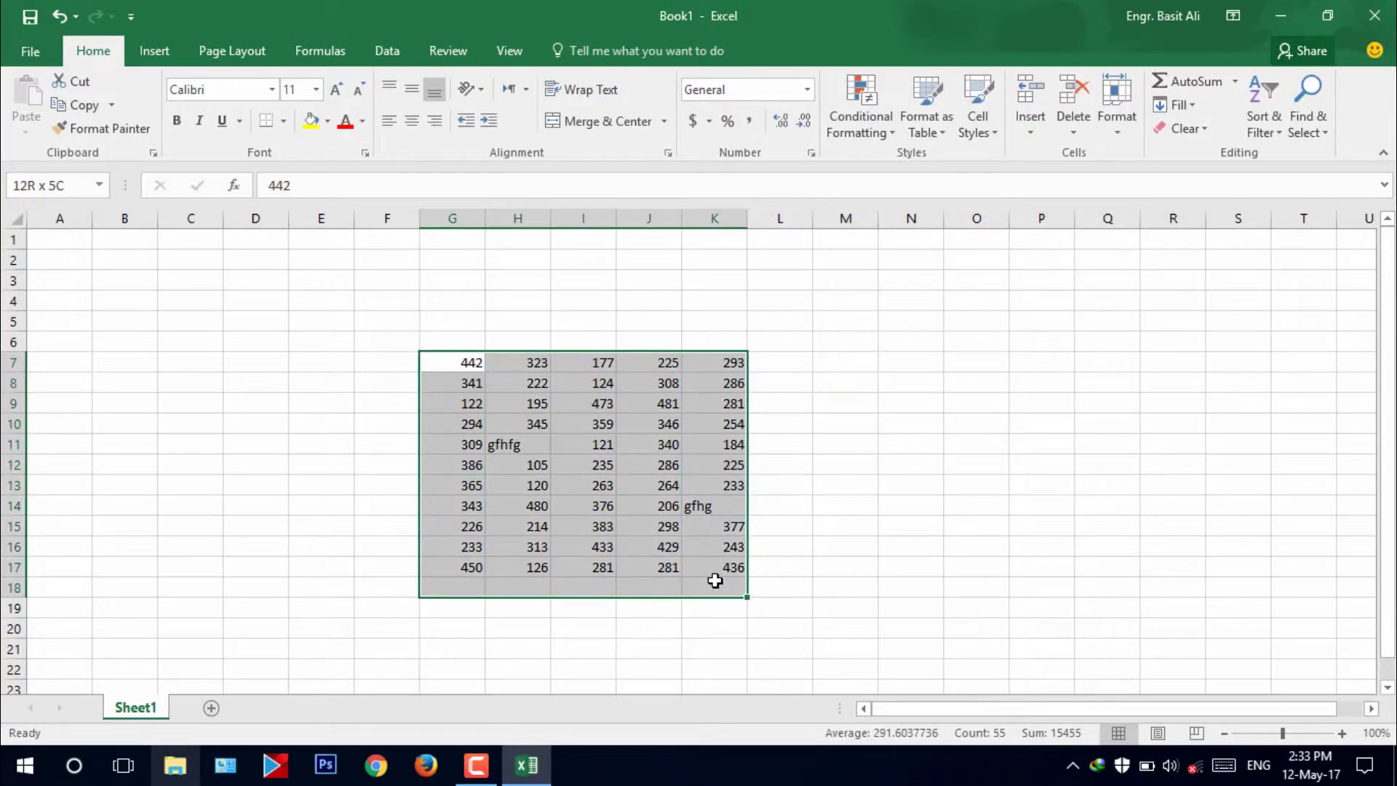
{"action": "left_click", "coordinate": [866, 124]}
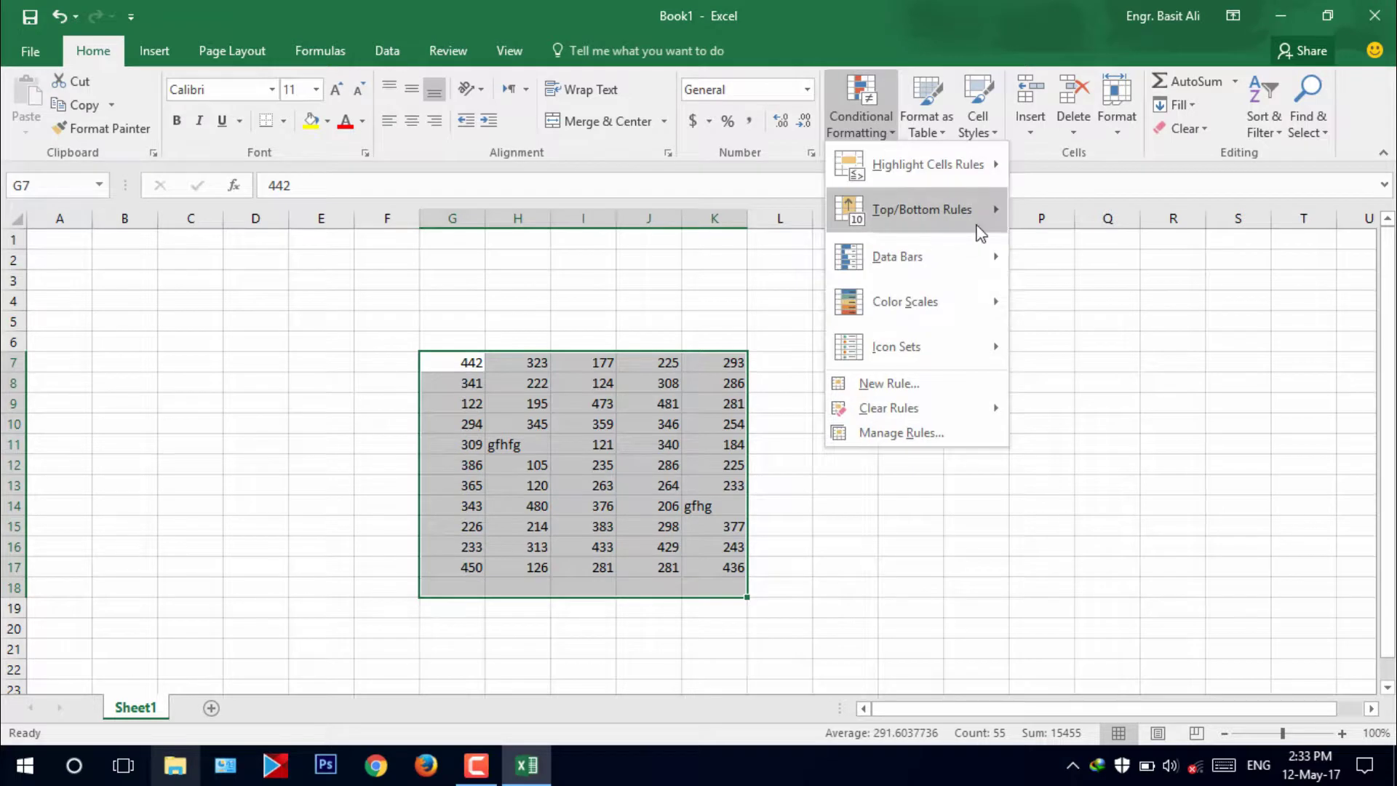
{"action": "mouse_move", "coordinate": [927, 164]}
{"action": "left_click", "coordinate": [1113, 345]}
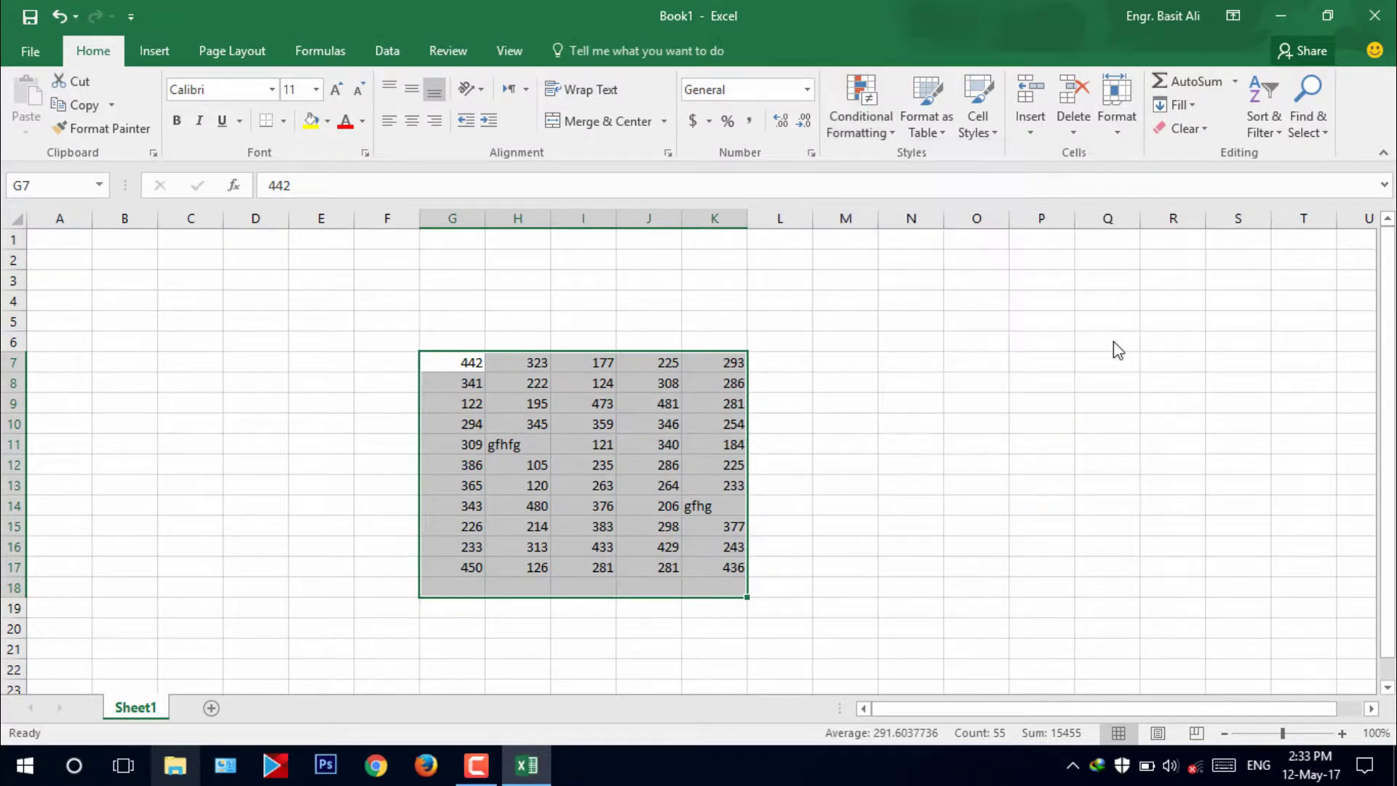
{"action": "type", "text": "g"}
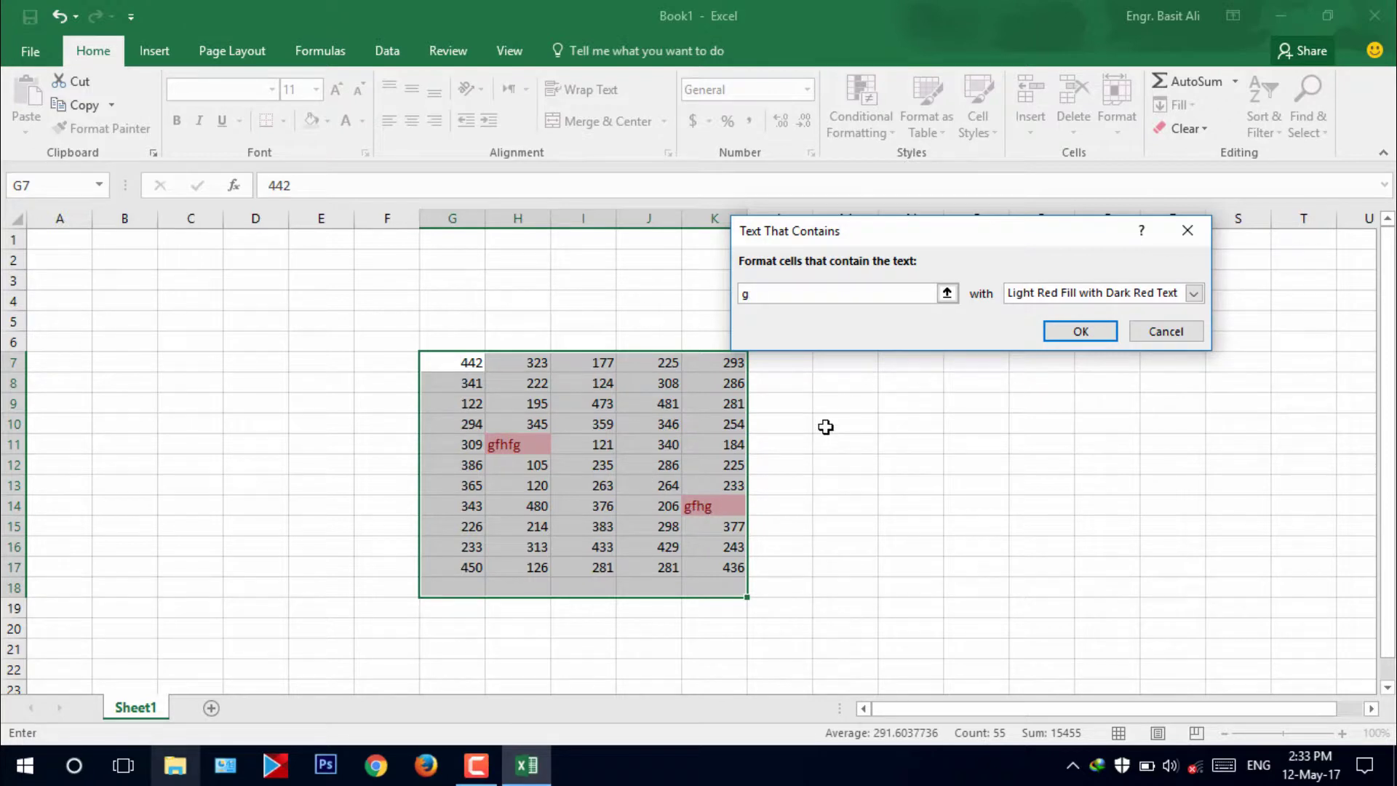
{"action": "left_click", "coordinate": [1167, 336]}
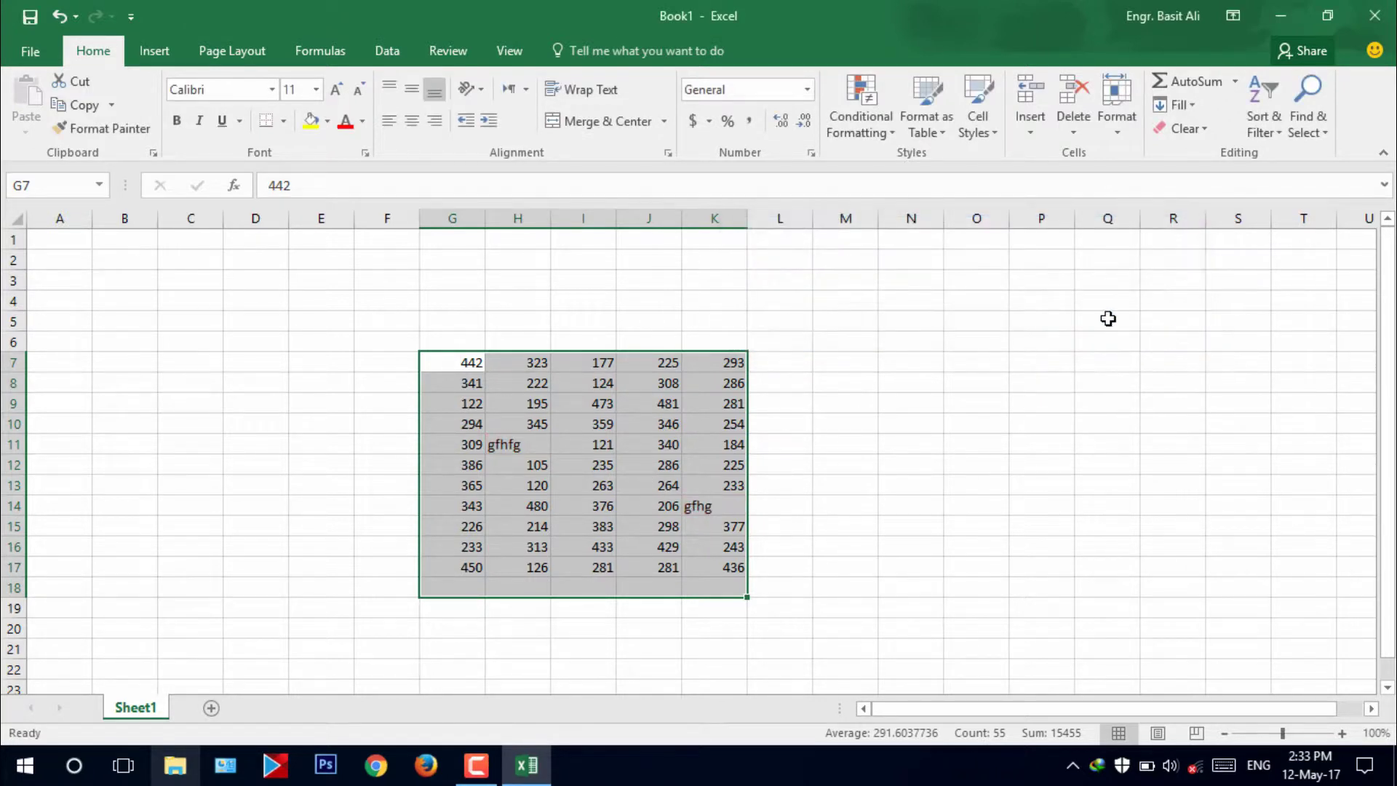
Preview a Duplicate Values rule with yellow fill and dark yellow text, cancel it, and reopen Conditional Formatting.
{"action": "left_click", "coordinate": [875, 125]}
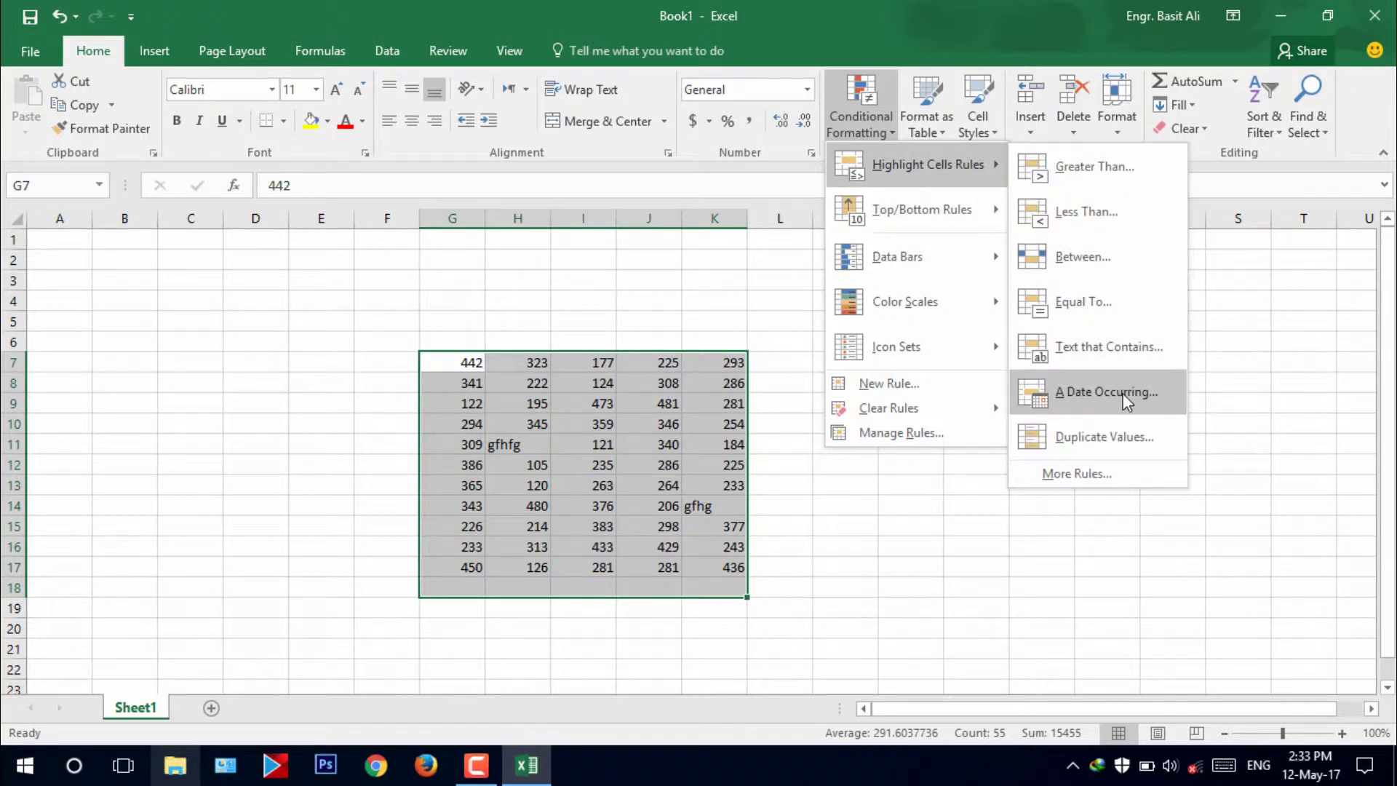
{"action": "left_click", "coordinate": [1113, 435]}
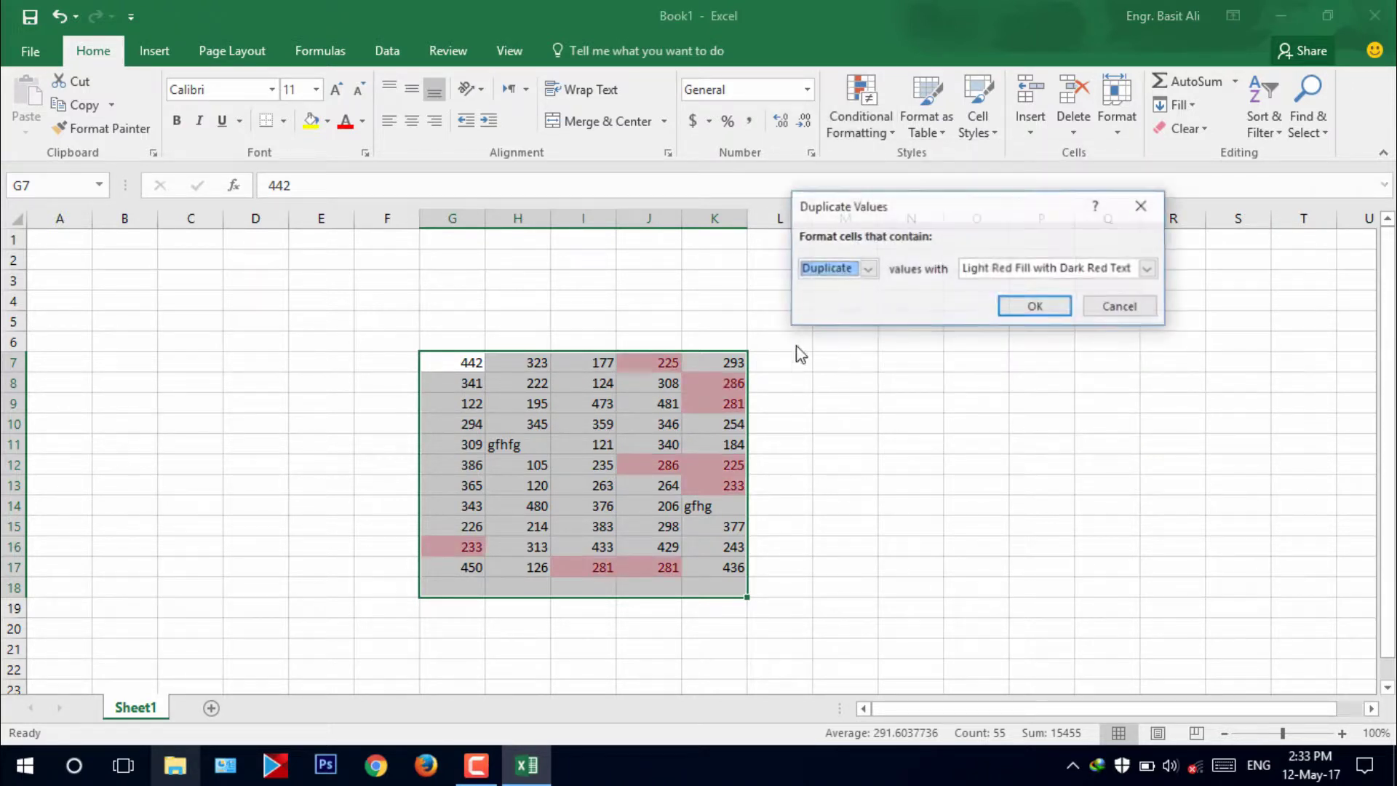
{"action": "left_click", "coordinate": [867, 269]}
{"action": "left_click", "coordinate": [858, 299]}
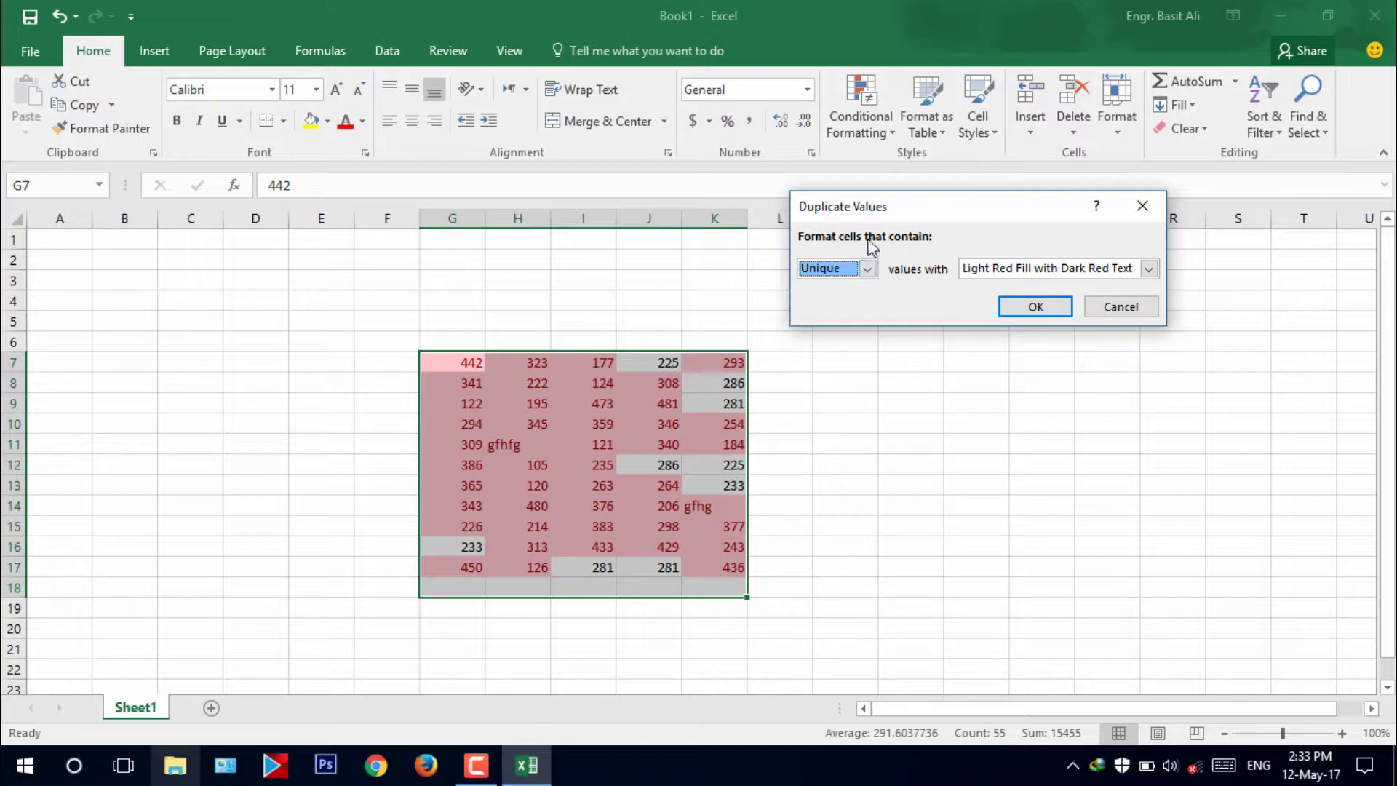
{"action": "left_click", "coordinate": [868, 268]}
{"action": "left_click", "coordinate": [862, 289]}
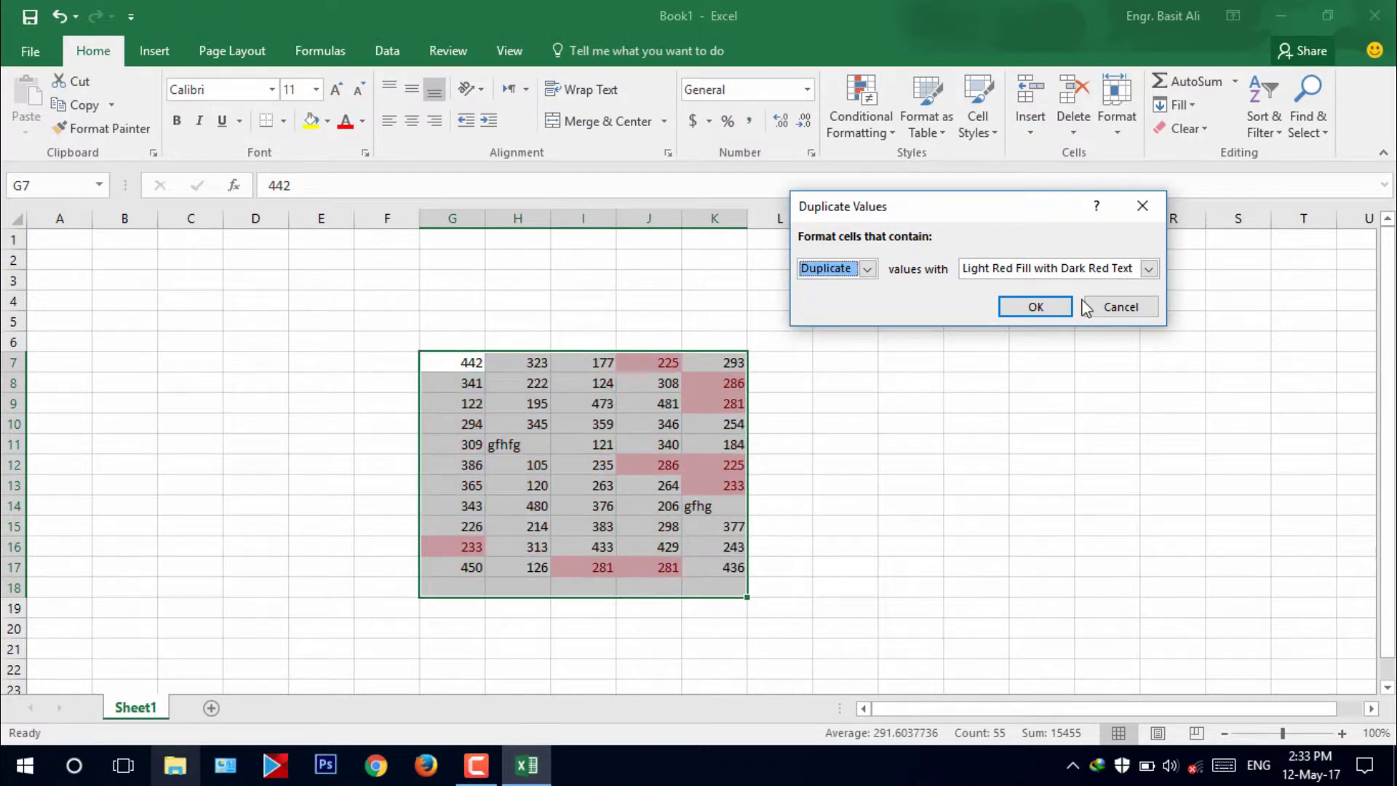
{"action": "left_click", "coordinate": [1148, 268]}
{"action": "left_click", "coordinate": [1045, 301]}
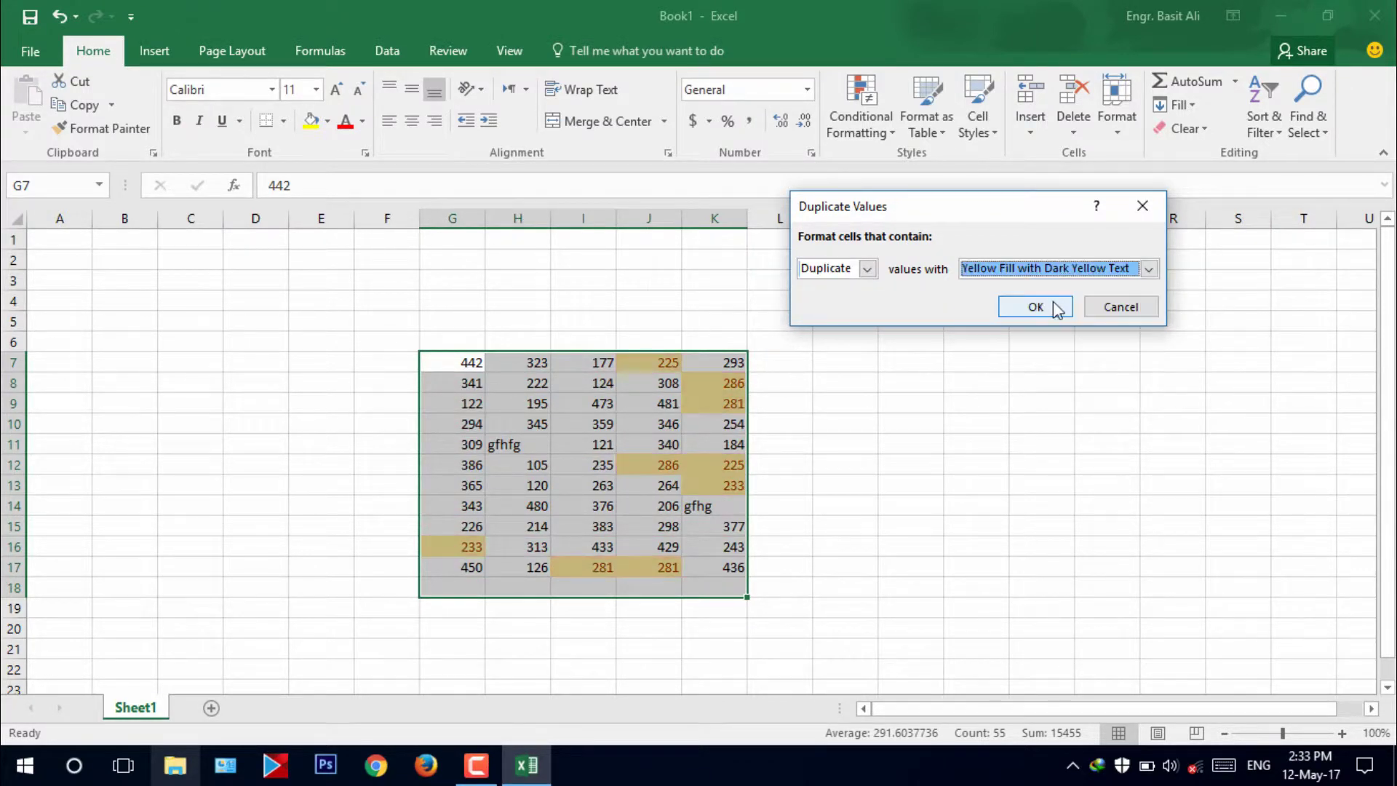
{"action": "left_click", "coordinate": [1110, 309]}
{"action": "left_click", "coordinate": [861, 121]}
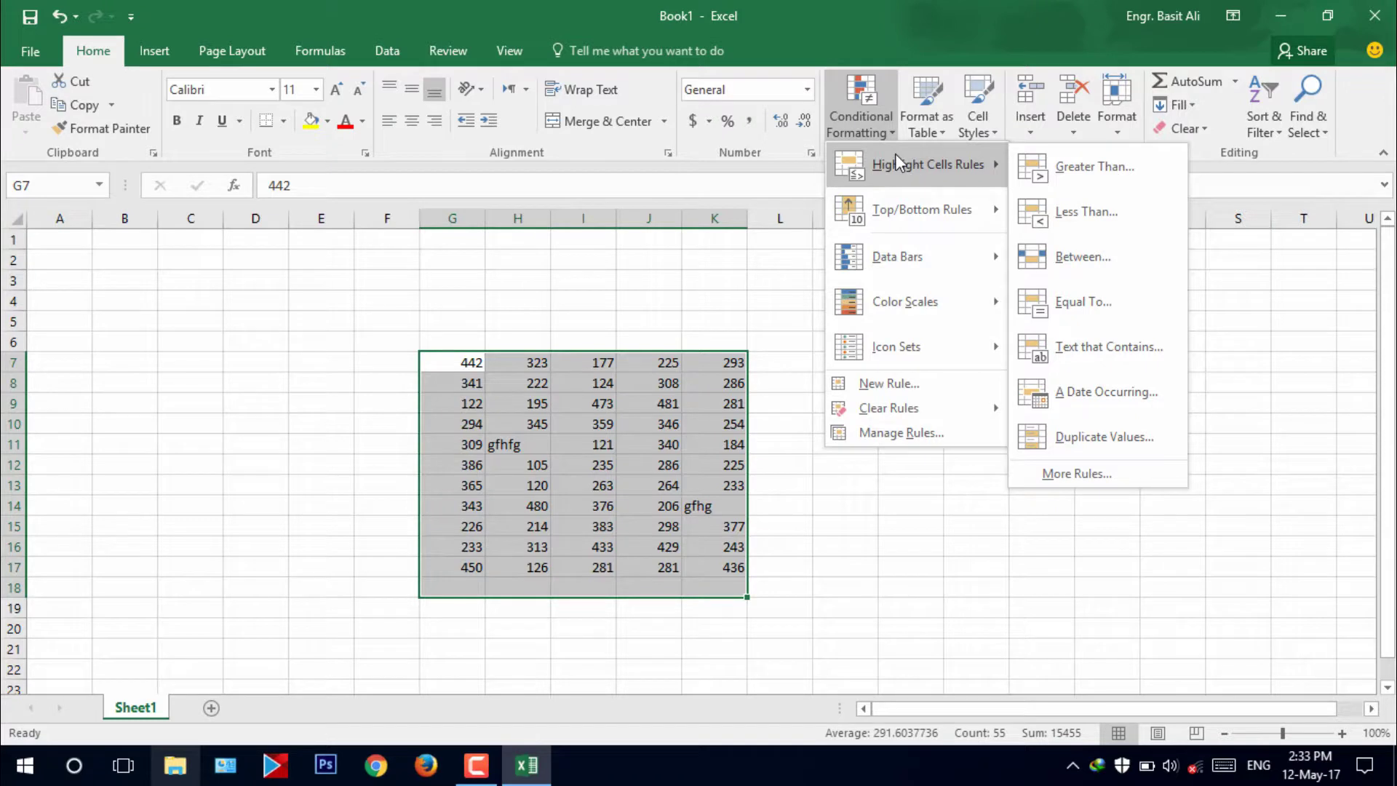
{"action": "mouse_move", "coordinate": [921, 209]}
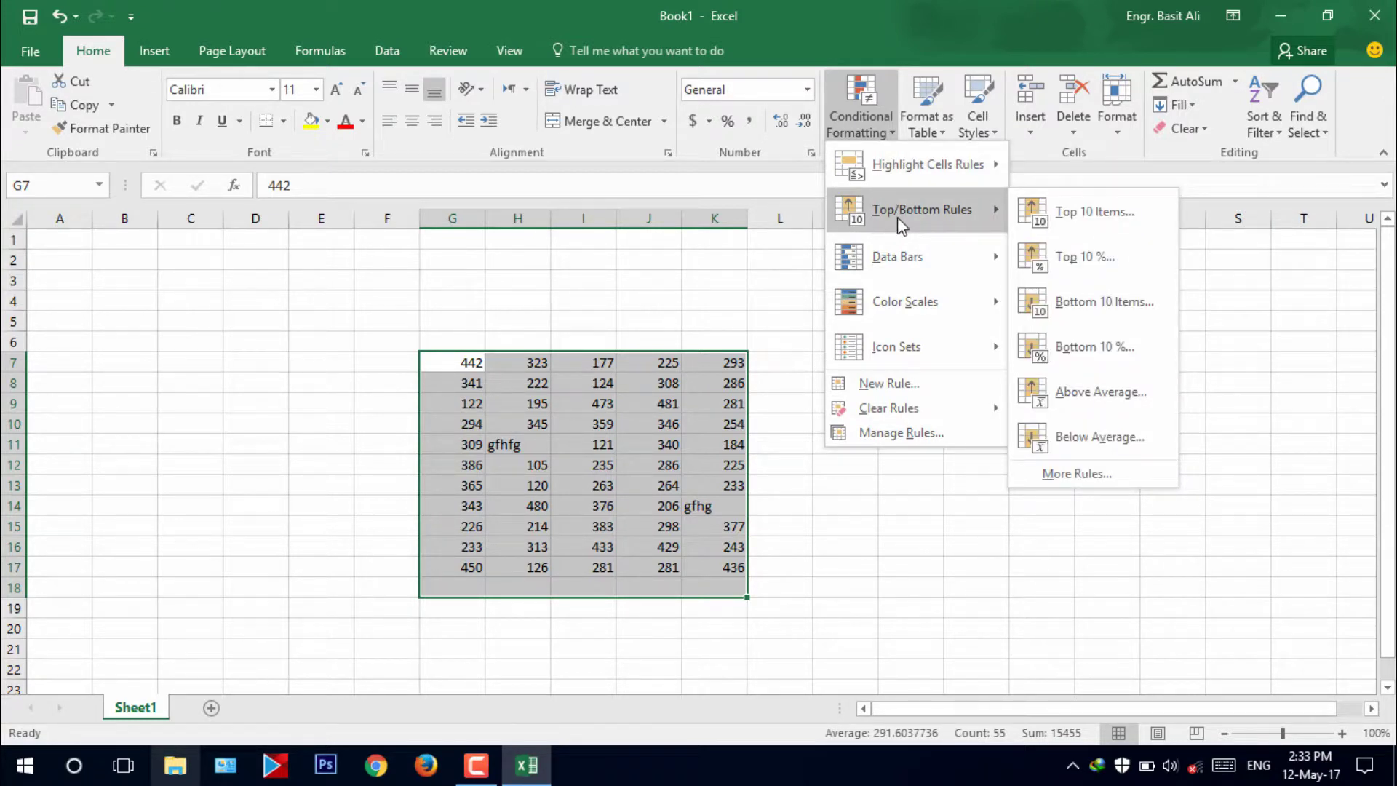
{"action": "left_click", "coordinate": [1037, 215]}
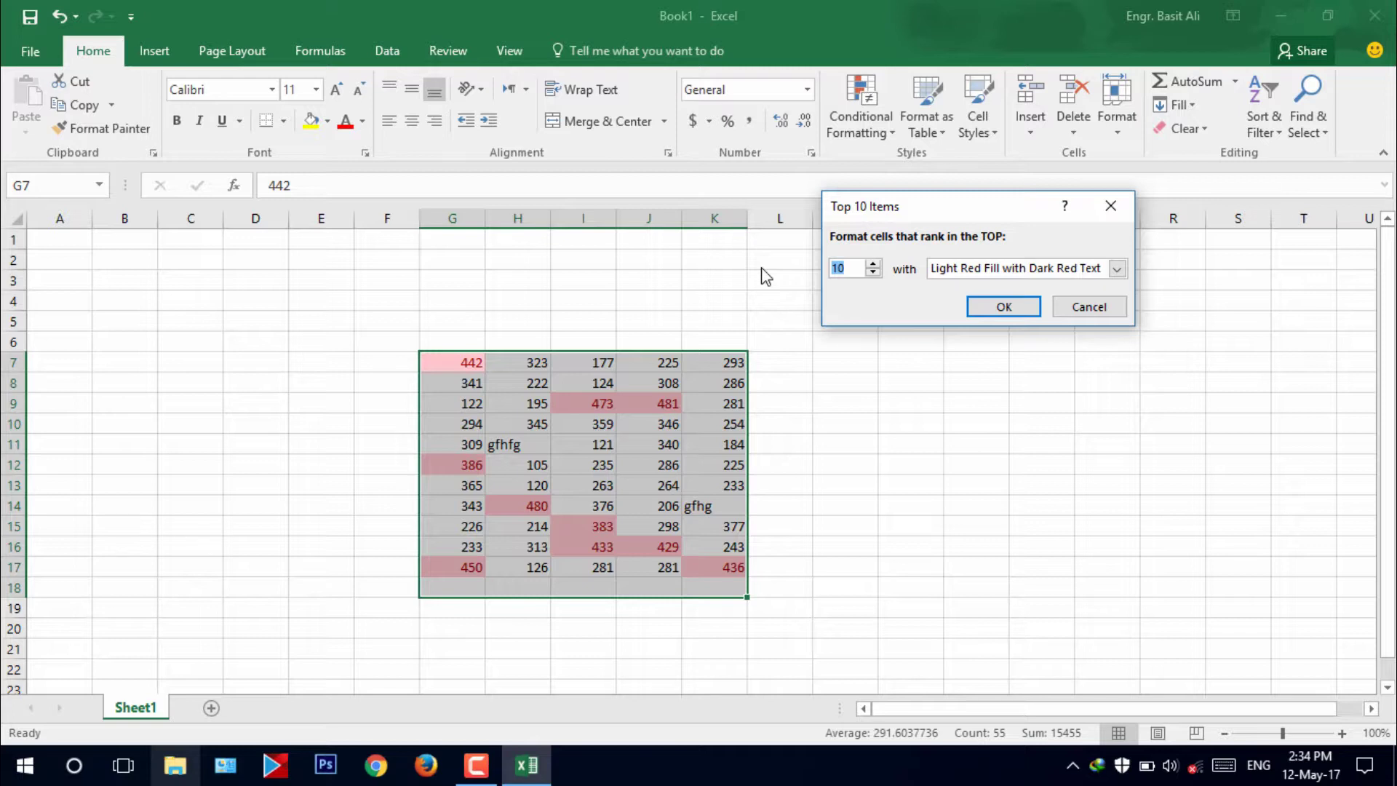
{"action": "type", "text": "3"}
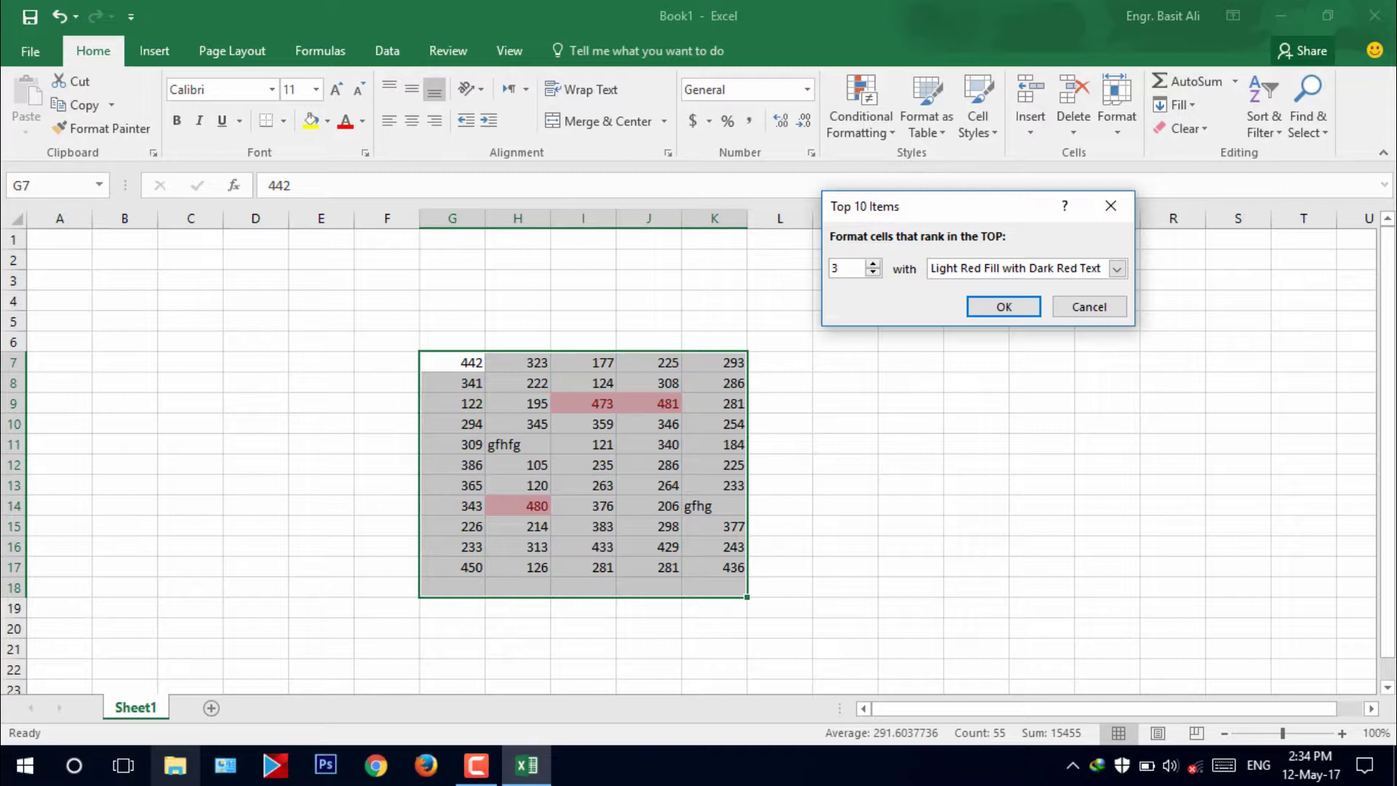
{"action": "left_click", "coordinate": [1098, 306]}
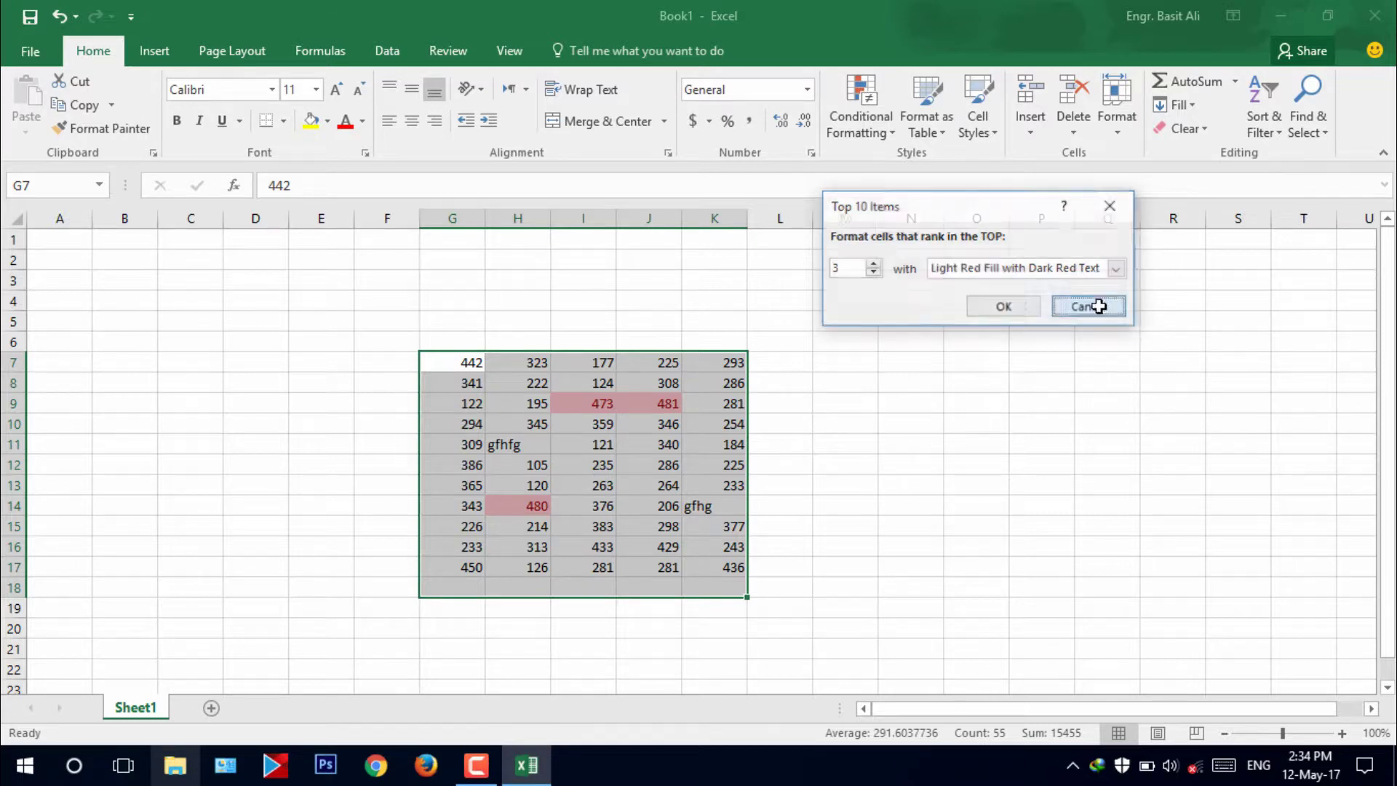
{"action": "left_click", "coordinate": [861, 116]}
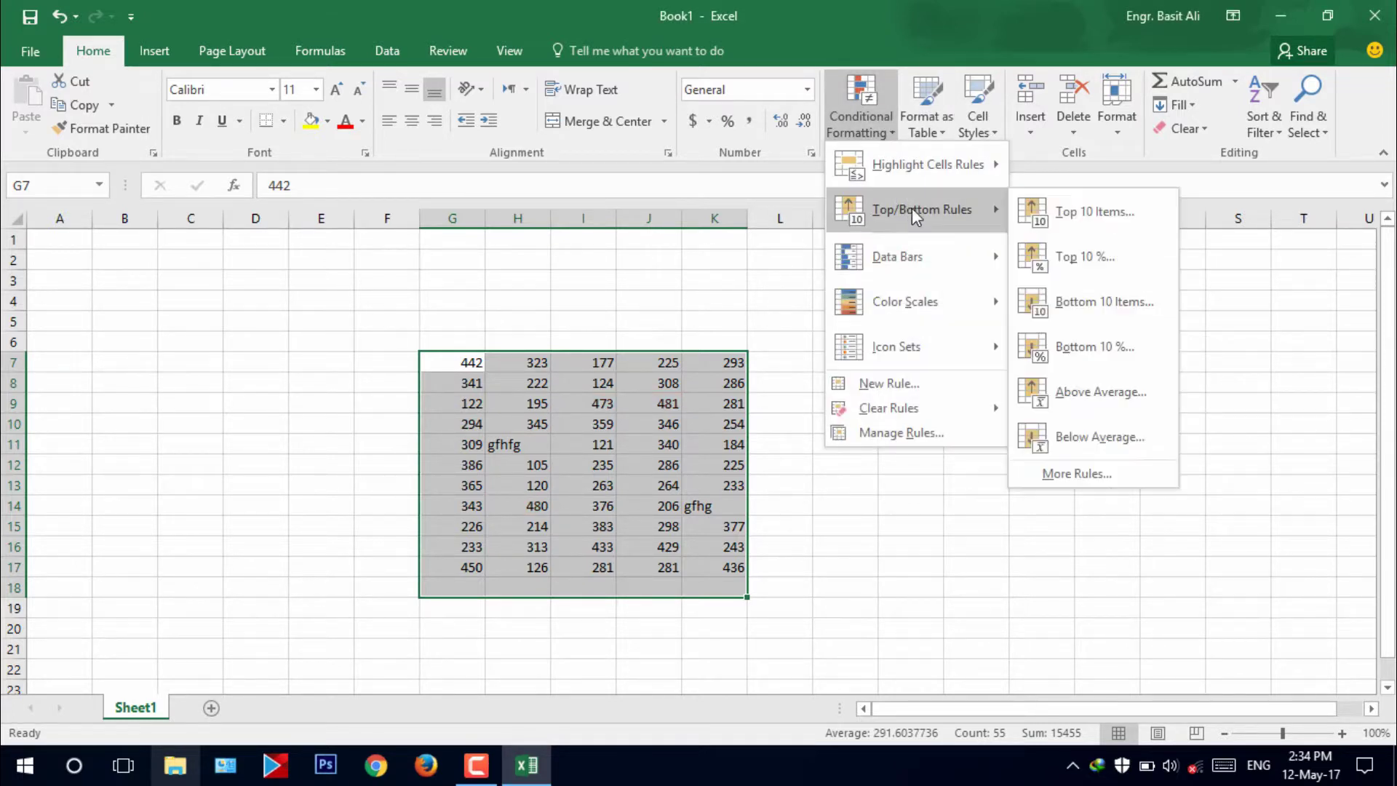
{"action": "left_click", "coordinate": [1101, 271]}
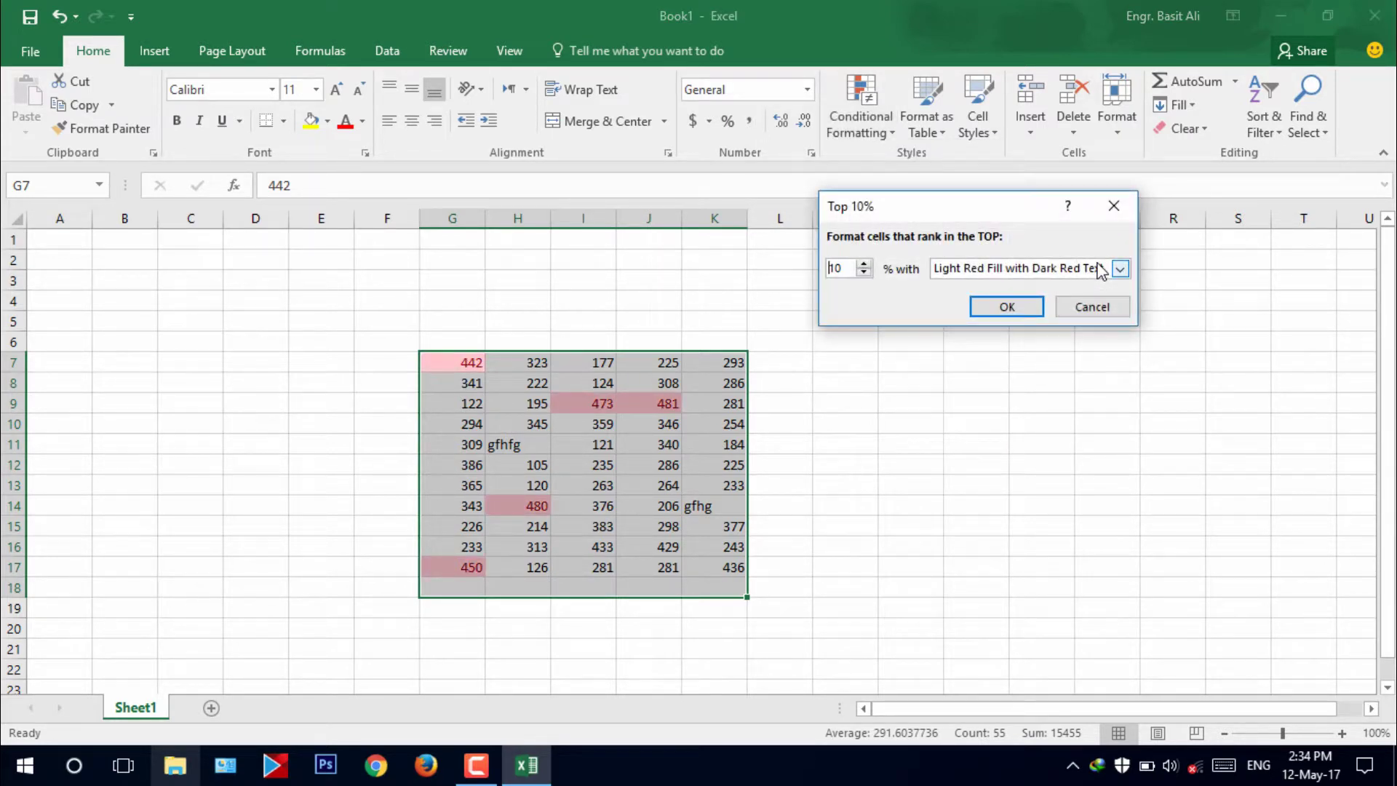
{"action": "left_click", "coordinate": [1092, 307]}
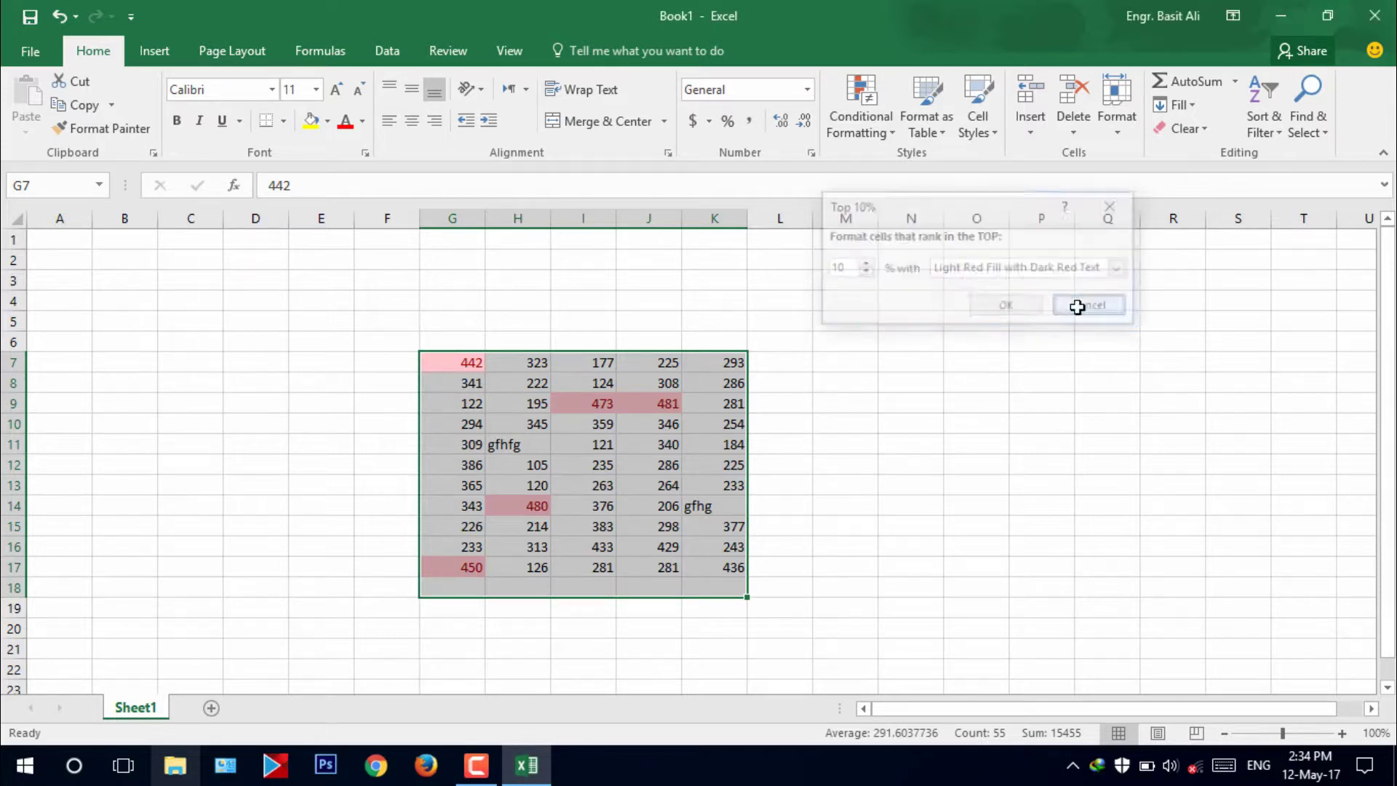
{"action": "left_click", "coordinate": [861, 120]}
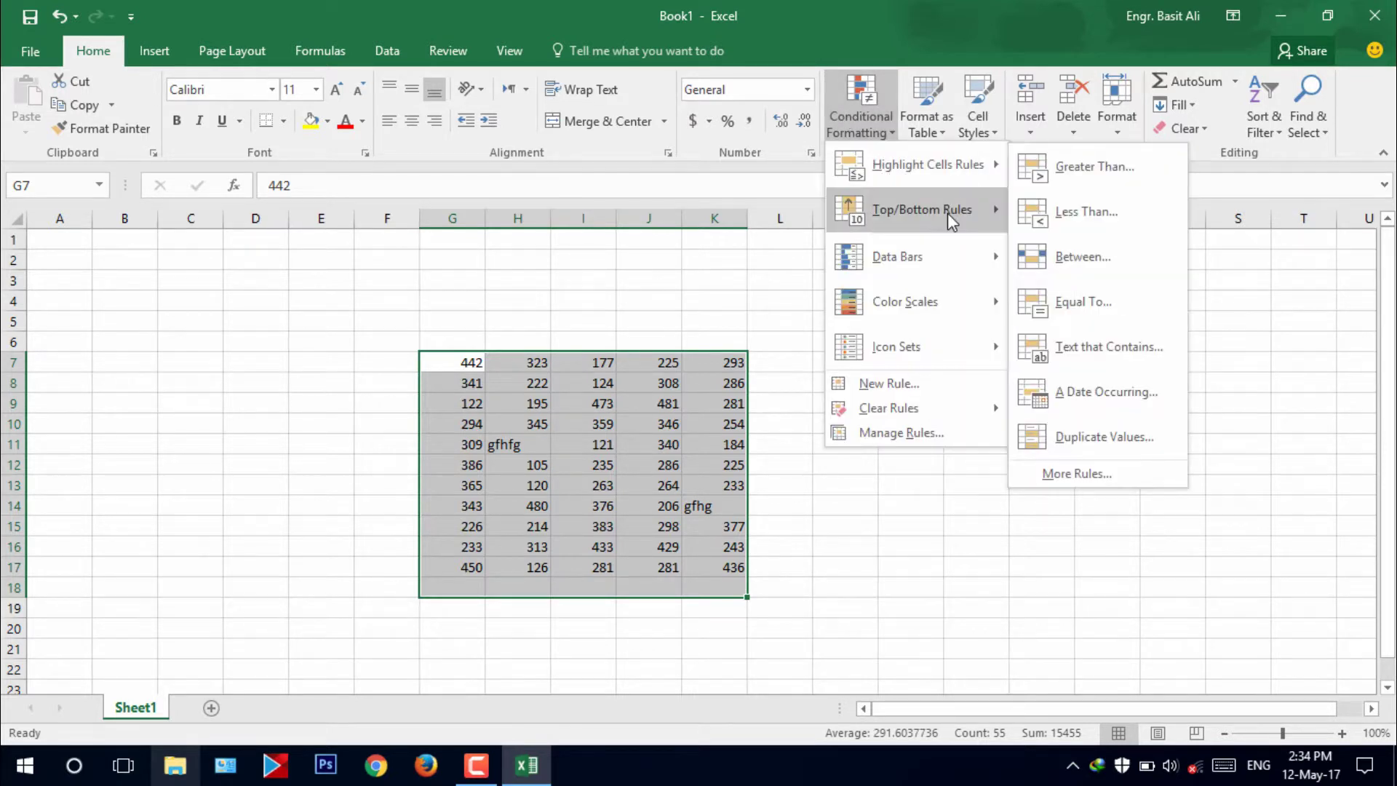
{"action": "mouse_move", "coordinate": [921, 210]}
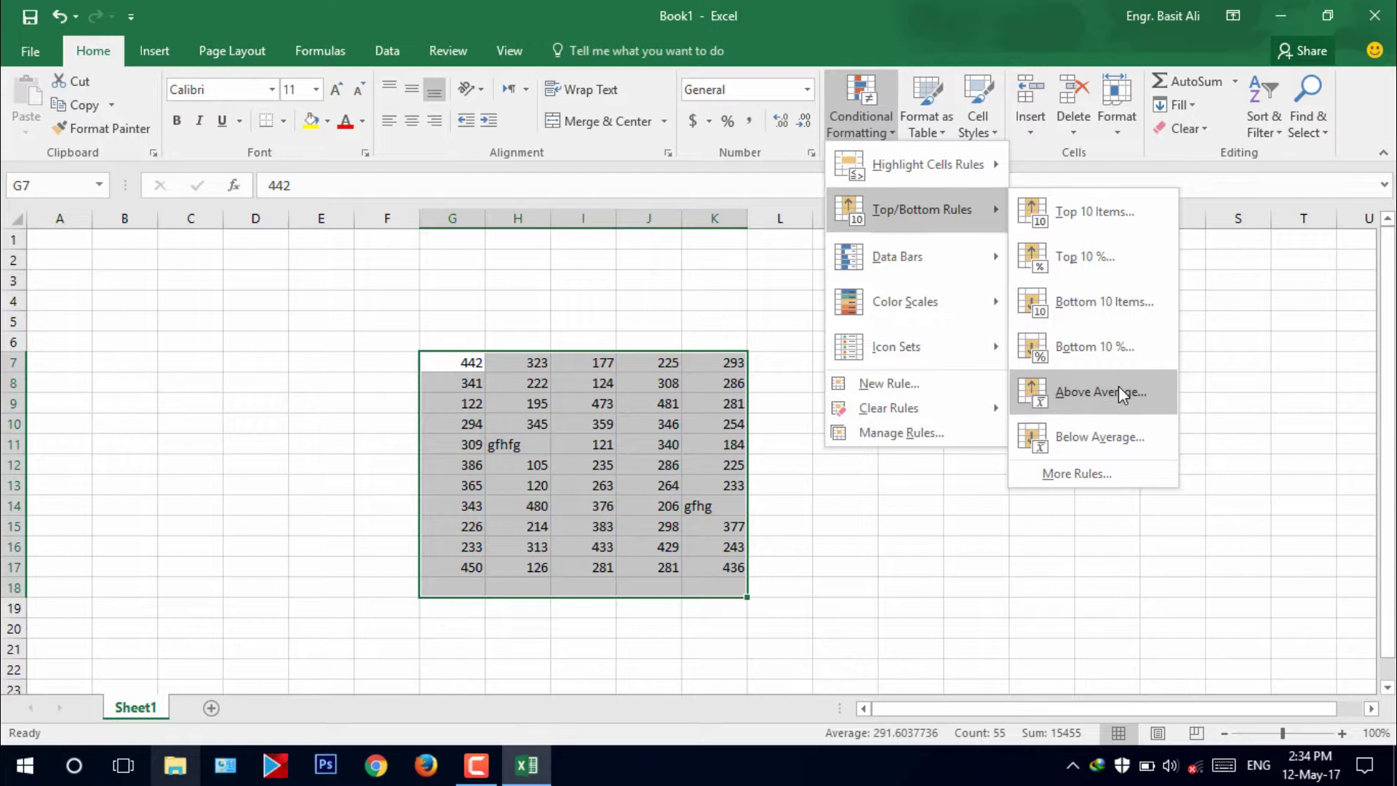
{"action": "left_click", "coordinate": [1119, 393]}
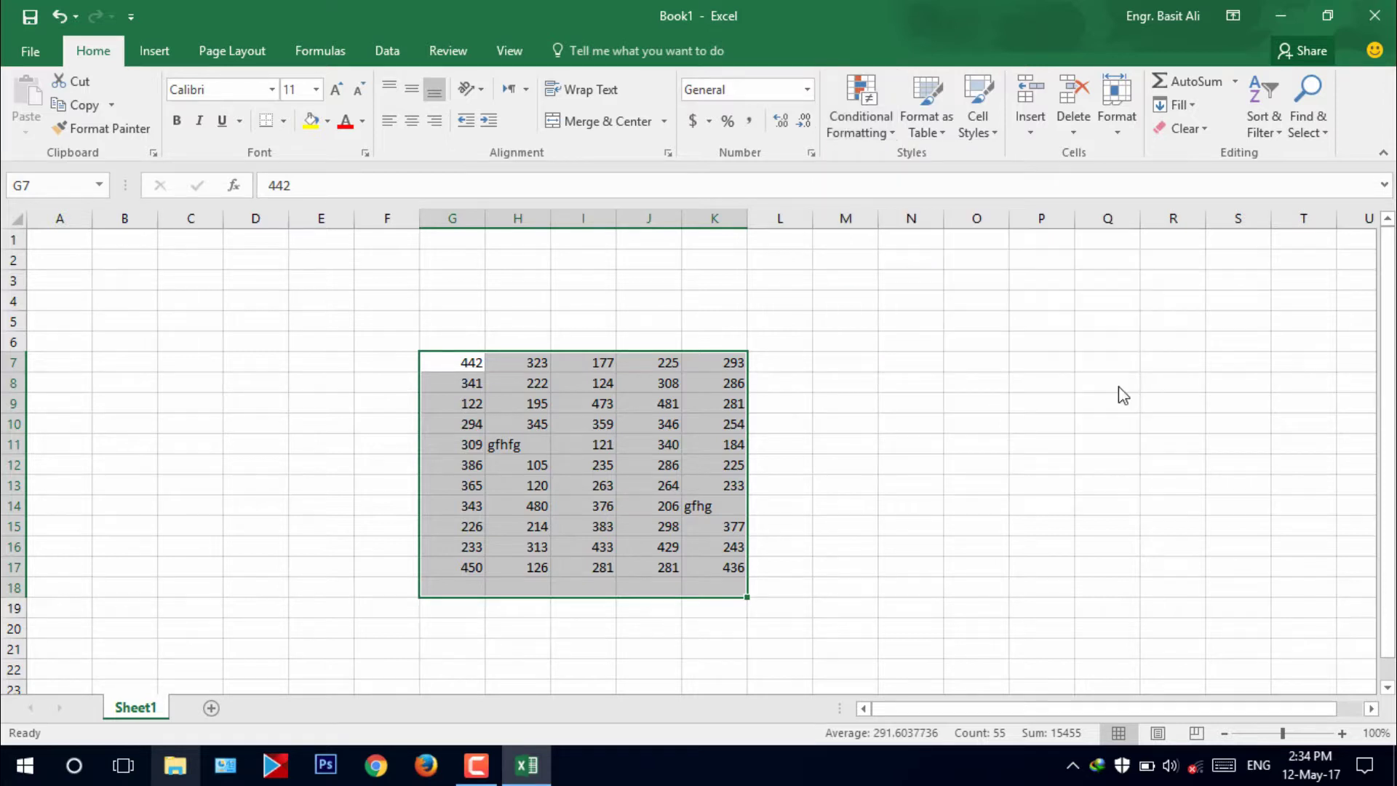
{"action": "left_click", "coordinate": [1100, 313]}
{"action": "left_click", "coordinate": [860, 120]}
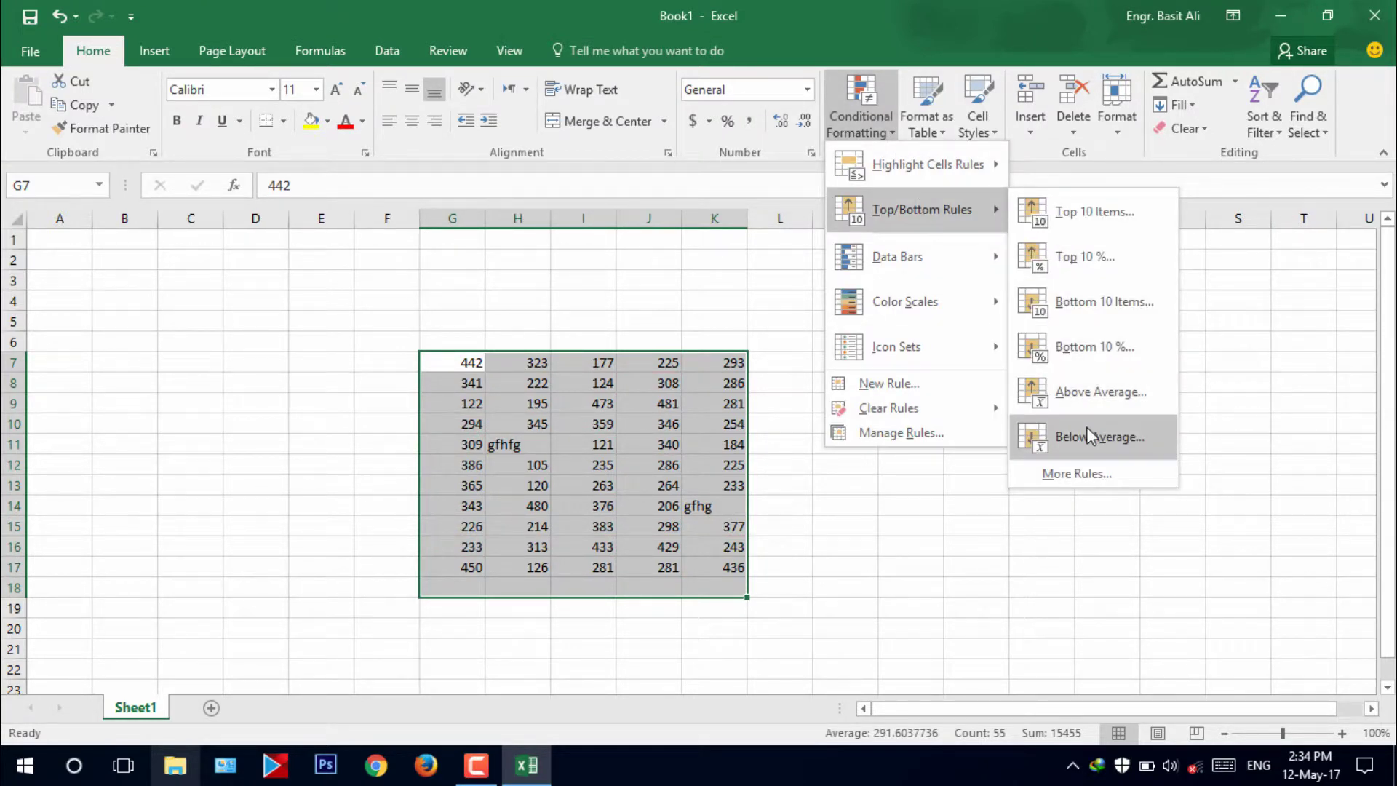
{"action": "left_click", "coordinate": [1086, 434]}
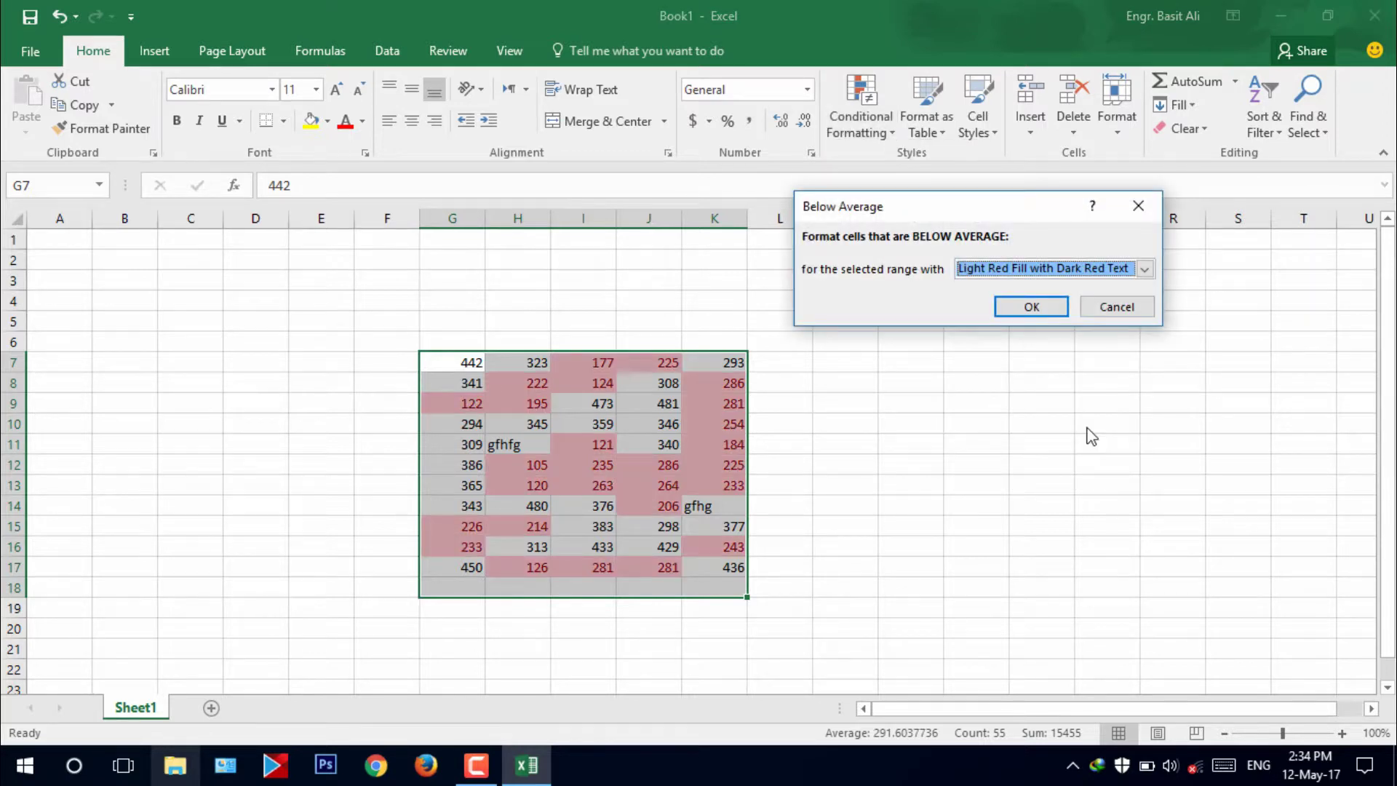
{"action": "left_click", "coordinate": [1100, 309]}
{"action": "left_click", "coordinate": [1102, 321]}
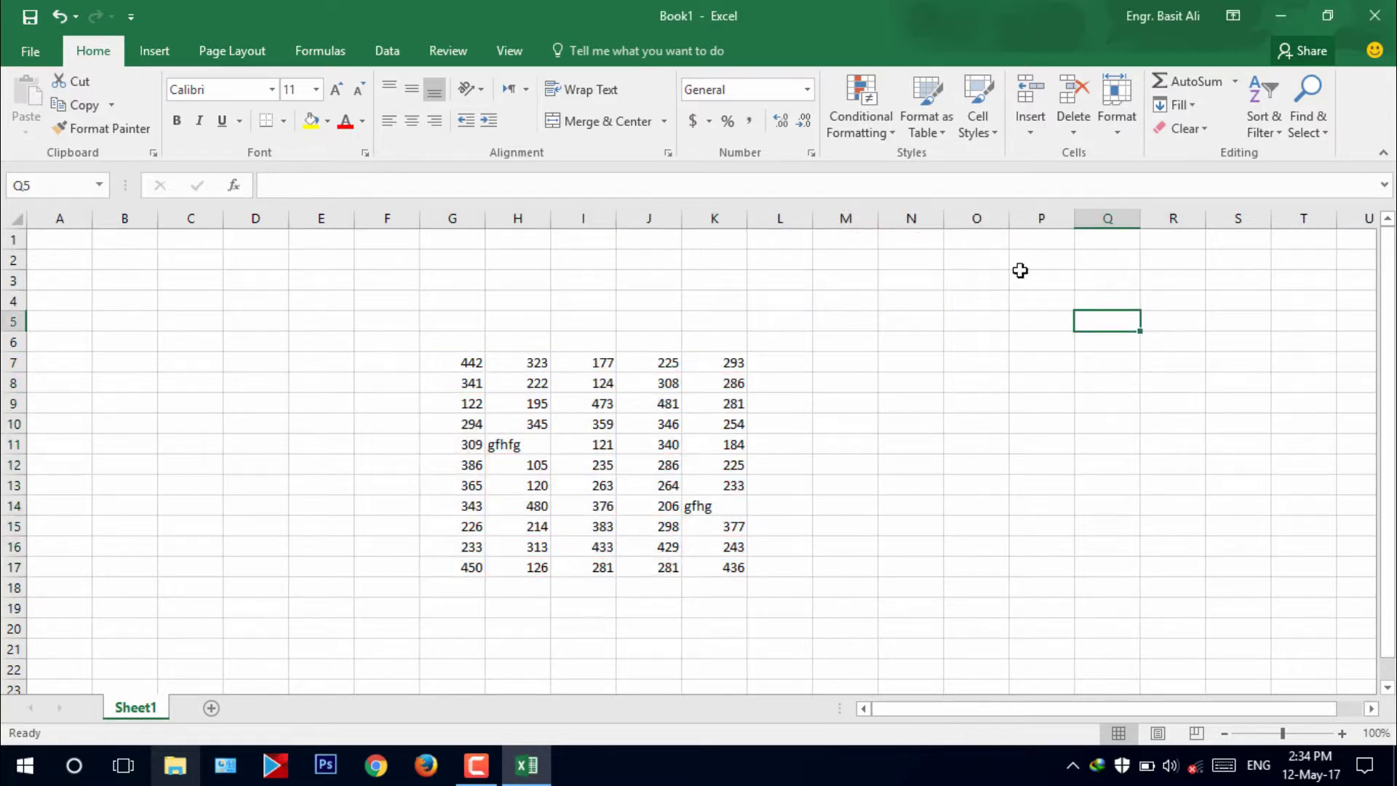
{"action": "left_click", "coordinate": [861, 116]}
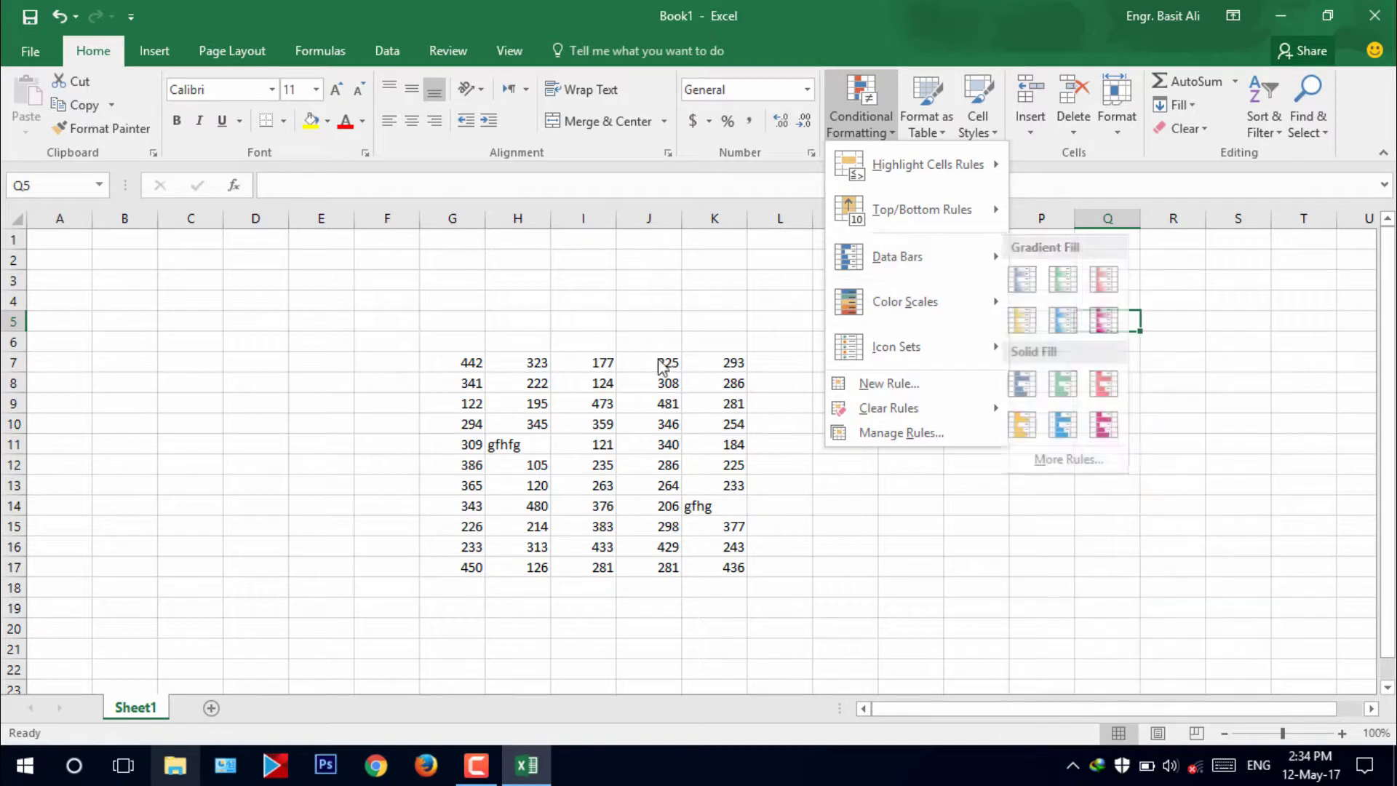
{"action": "left_click", "coordinate": [641, 331]}
{"action": "left_click_drag", "start_coordinate": [436, 357], "coordinate": [721, 566]}
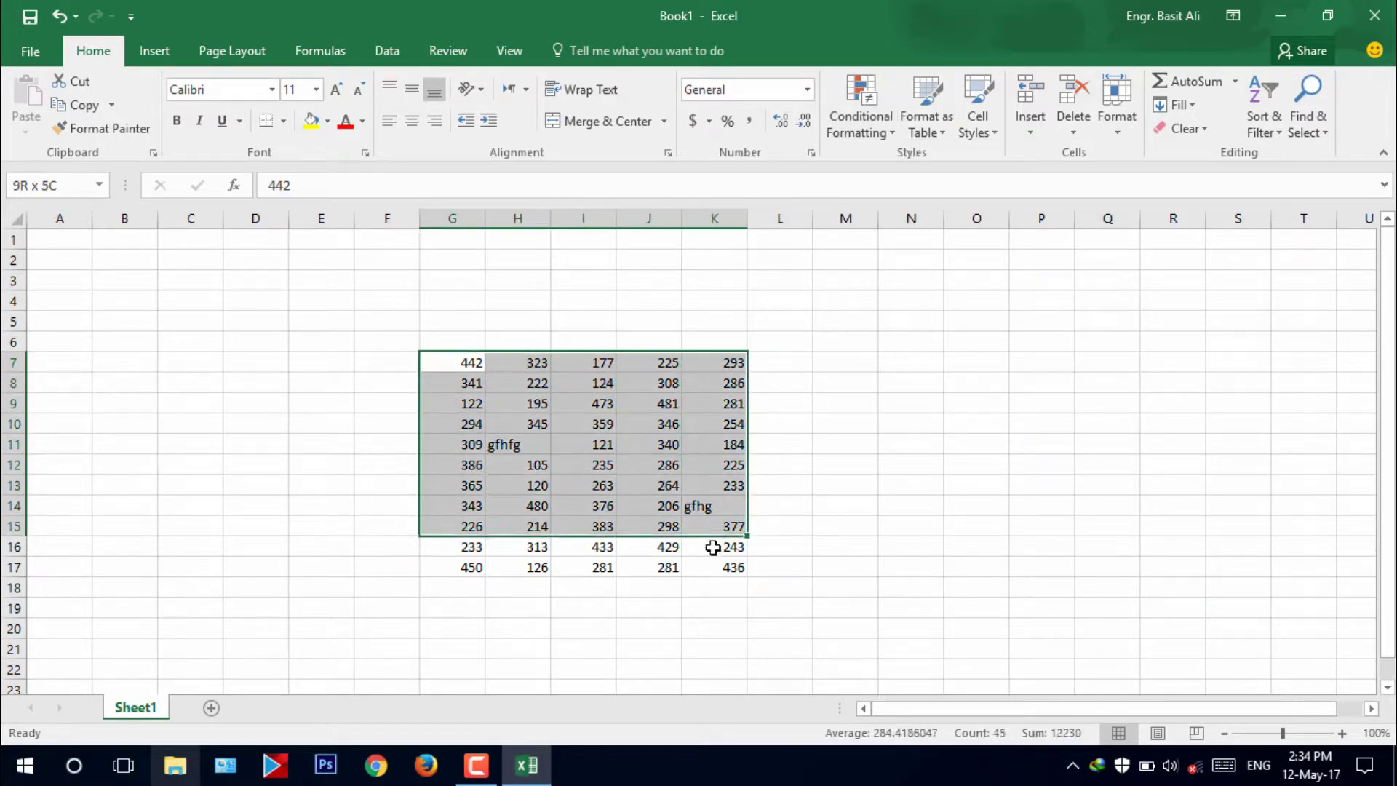
{"action": "left_click", "coordinate": [857, 111]}
{"action": "mouse_move", "coordinate": [897, 256]}
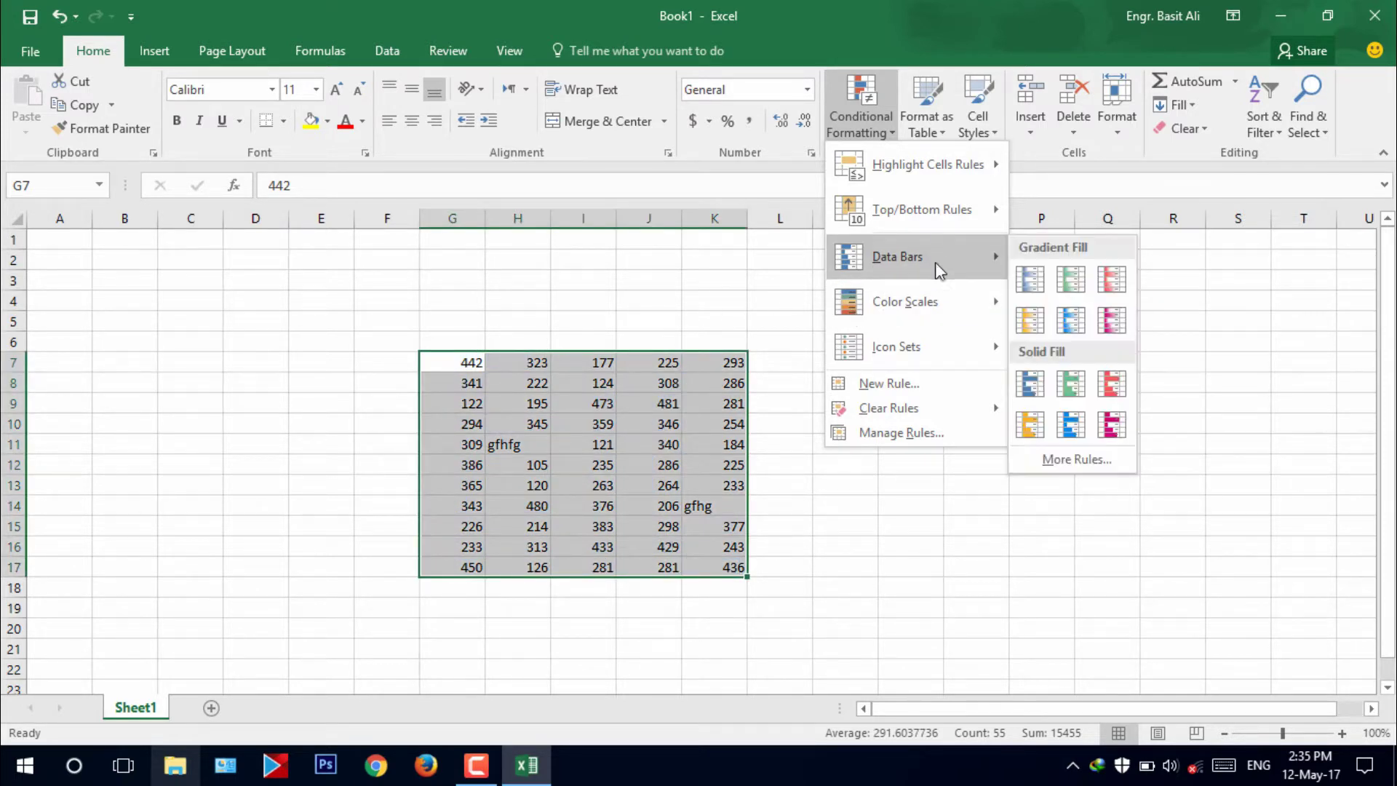
{"action": "left_click", "coordinate": [1027, 282]}
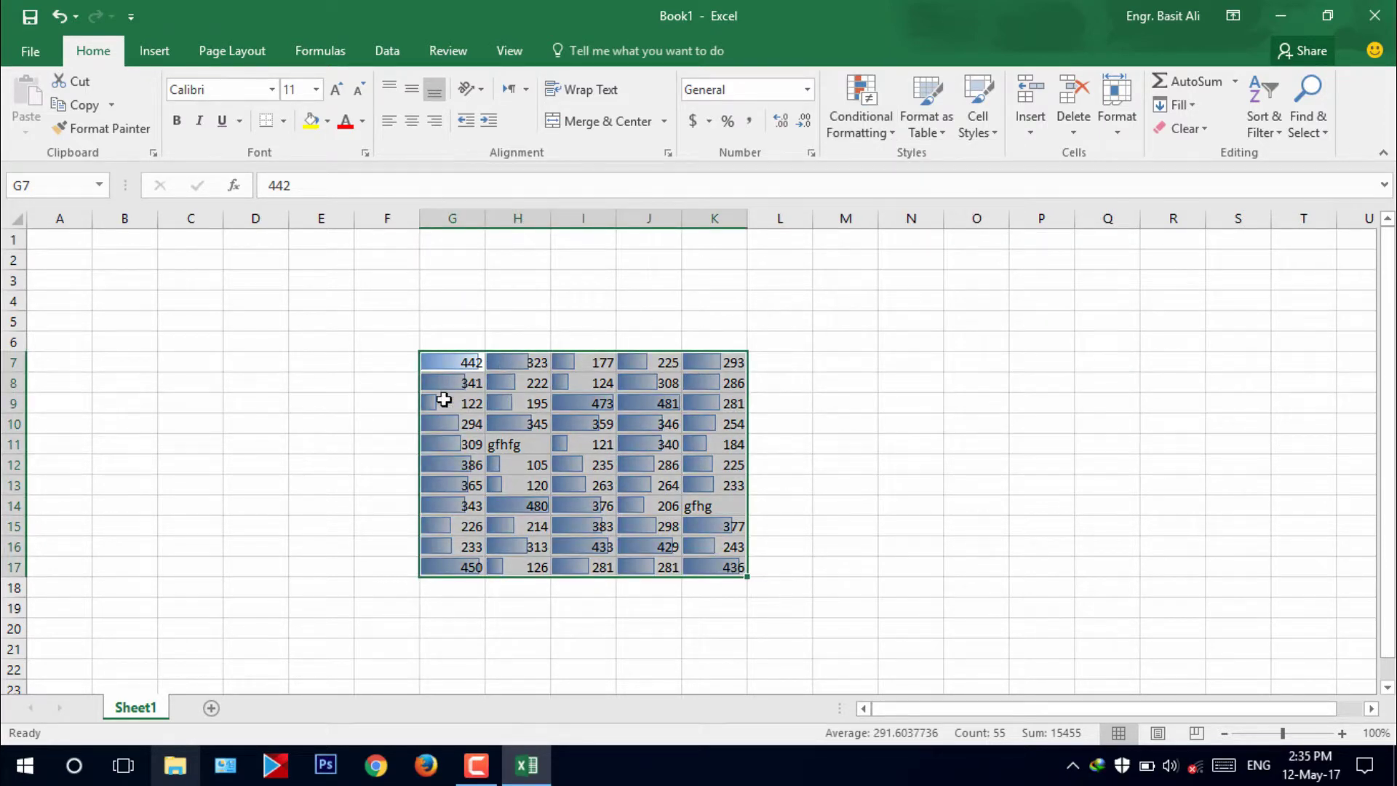
{"action": "left_click", "coordinate": [444, 399]}
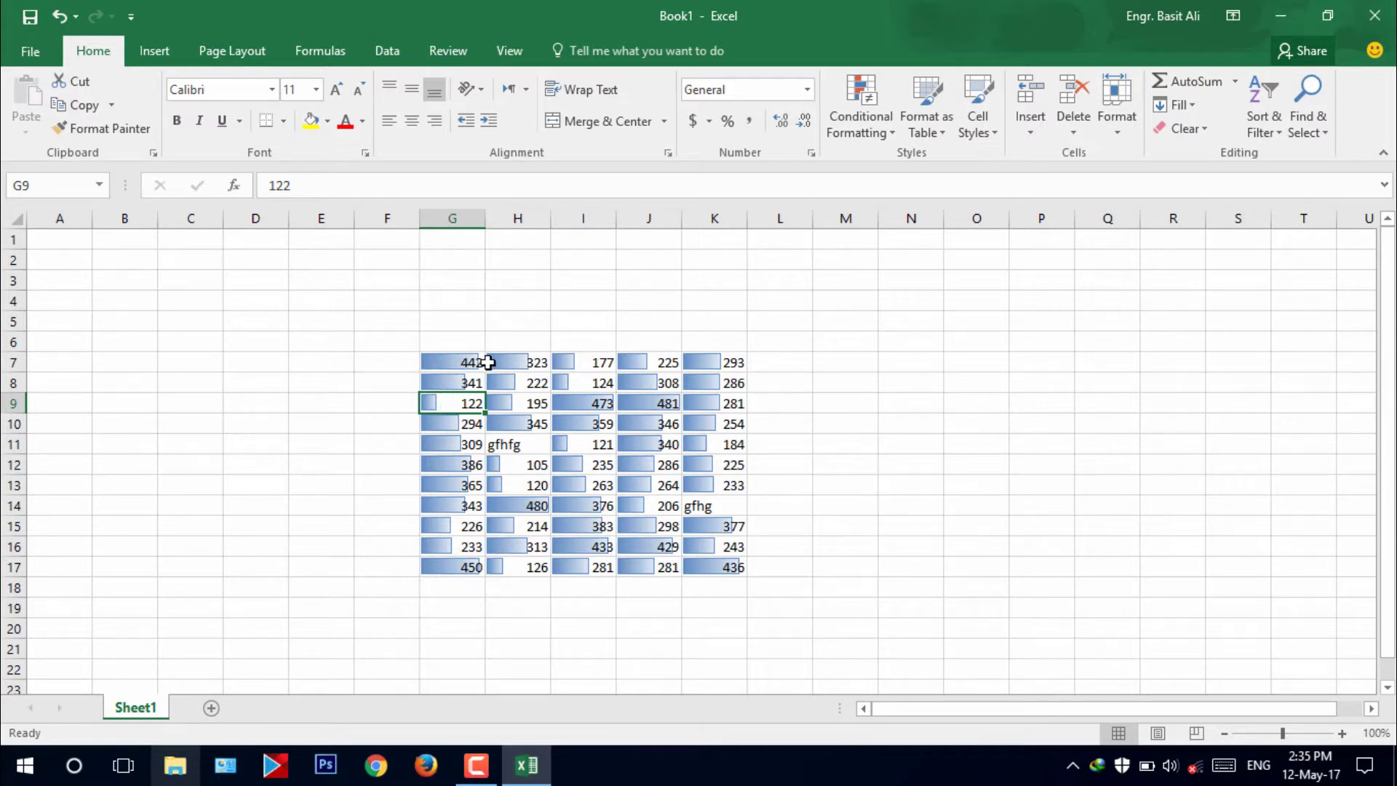
{"action": "key", "text": "ctrl+z"}
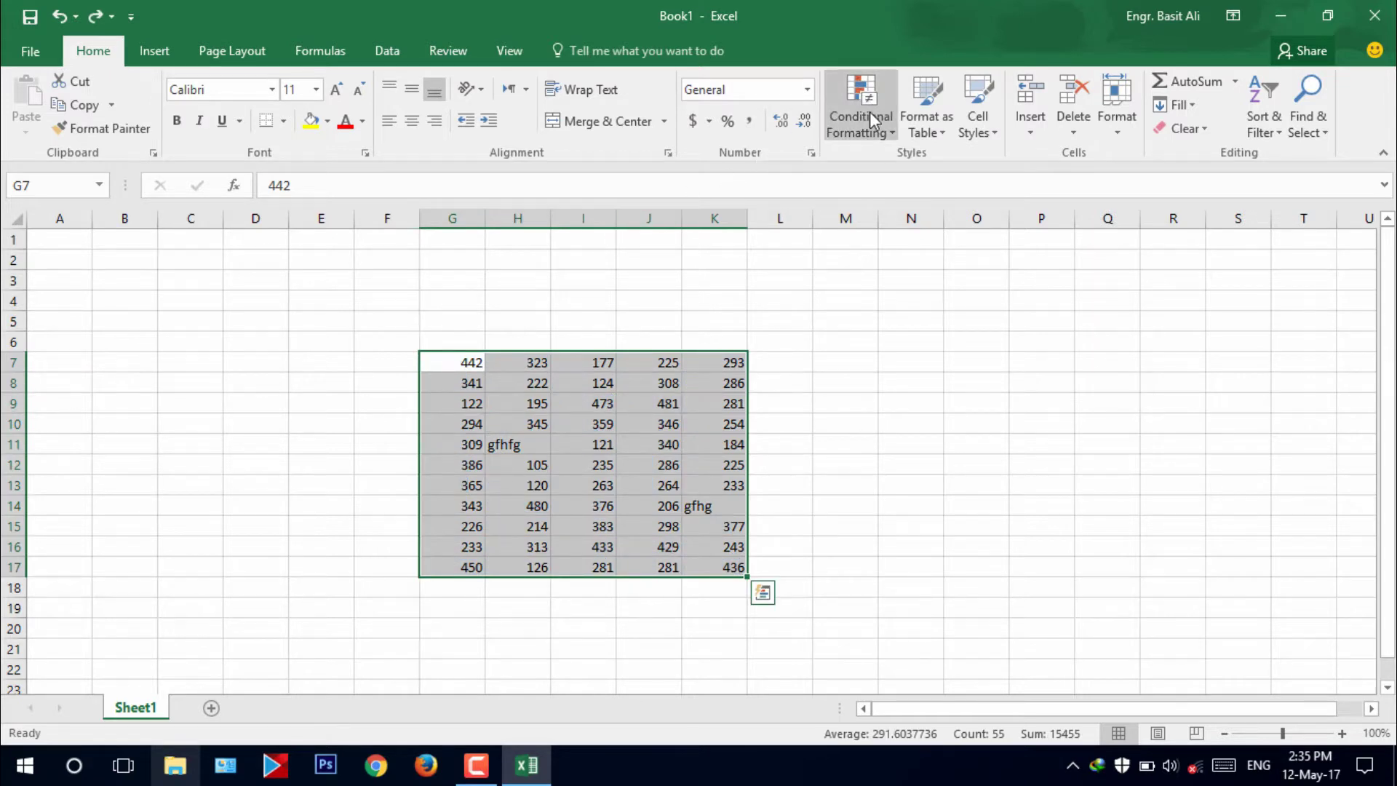
Open the Conditional Formatting dropdown on the Home tab.
{"action": "left_click", "coordinate": [870, 111]}
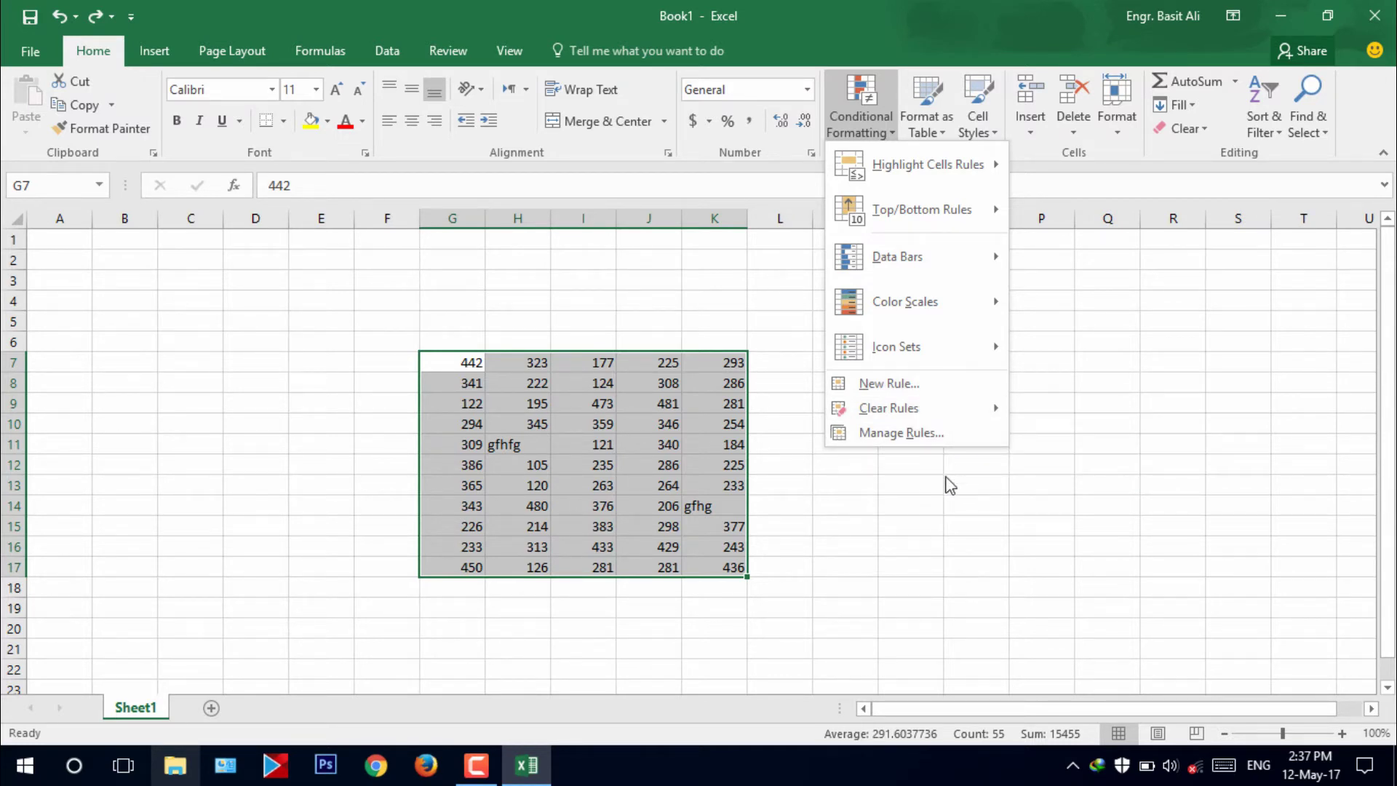
{"action": "left_click", "coordinate": [988, 548]}
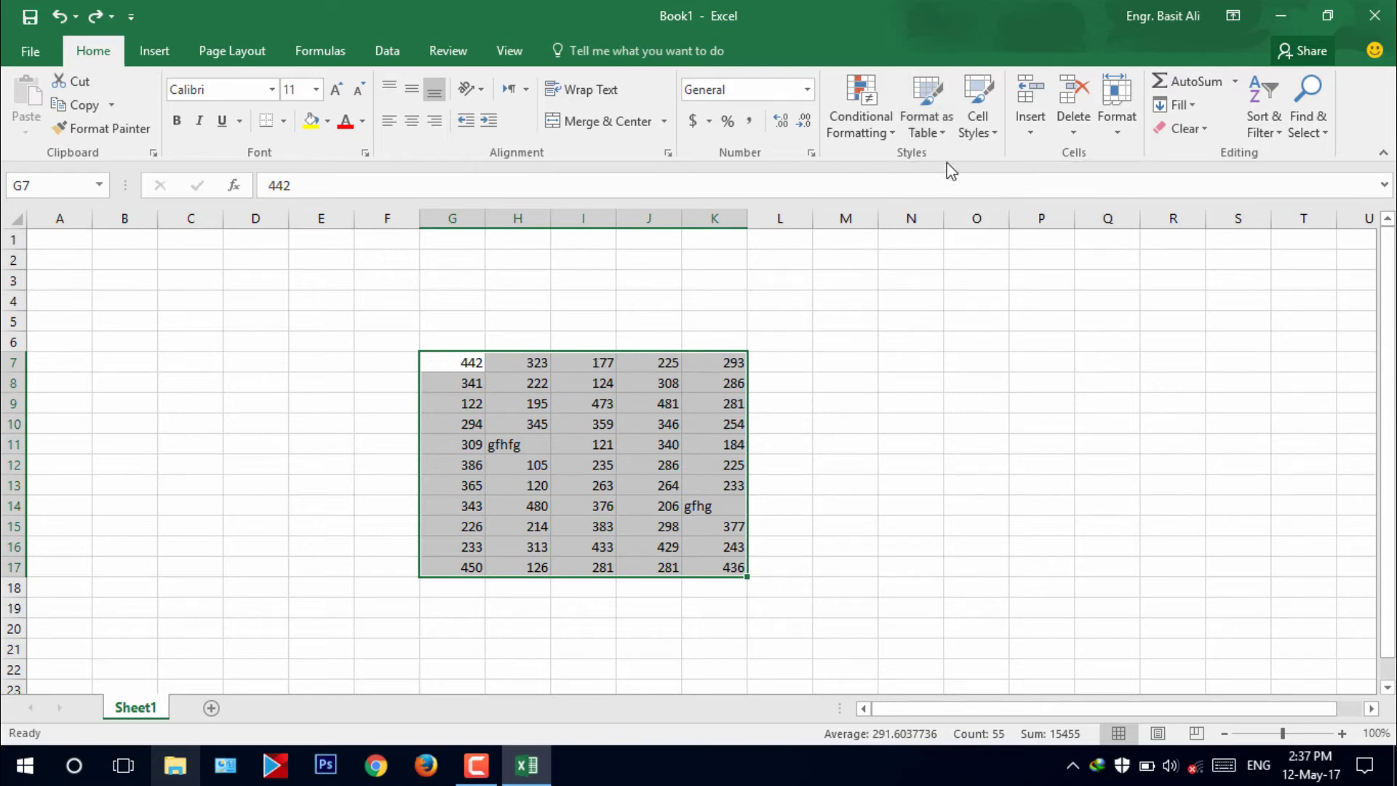
{"action": "left_click", "coordinate": [941, 133]}
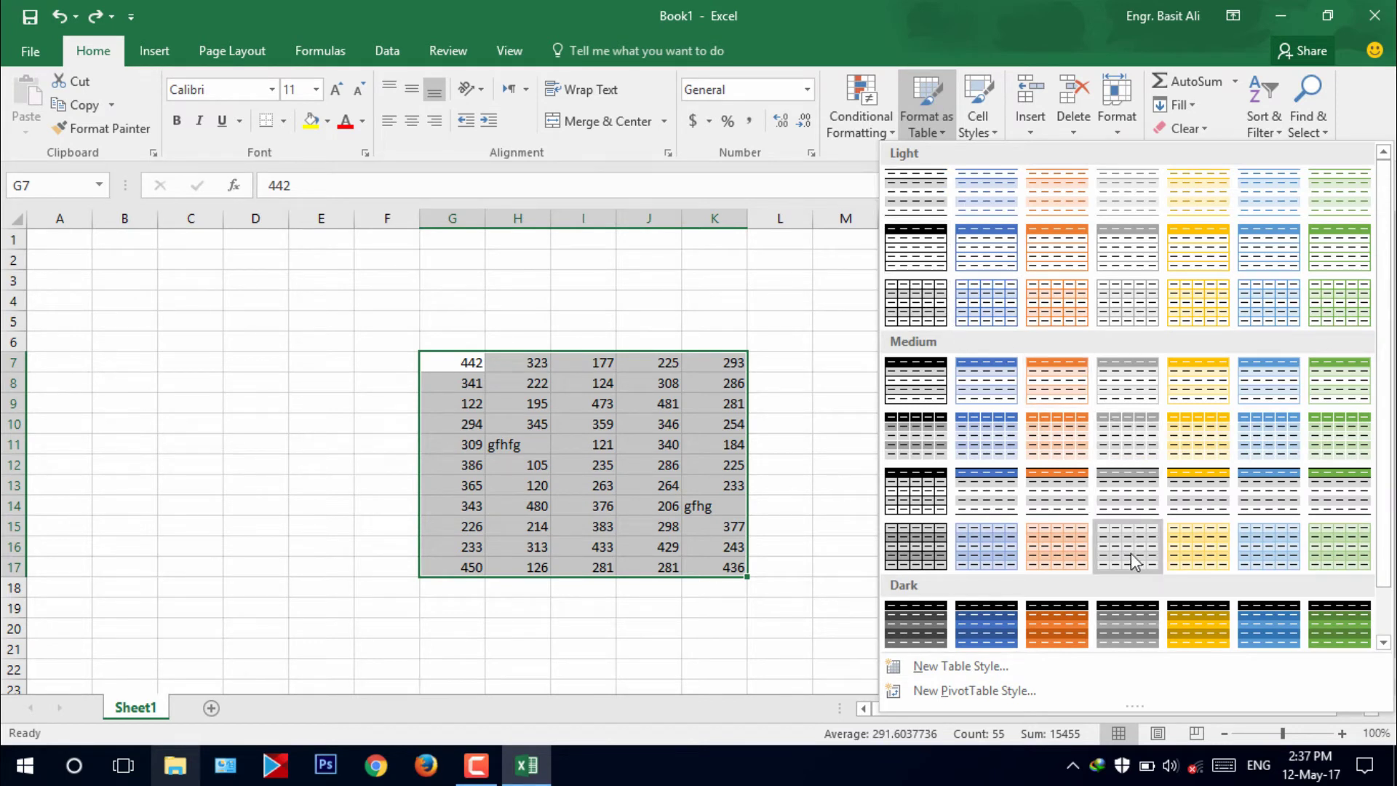
{"action": "left_click", "coordinate": [989, 513]}
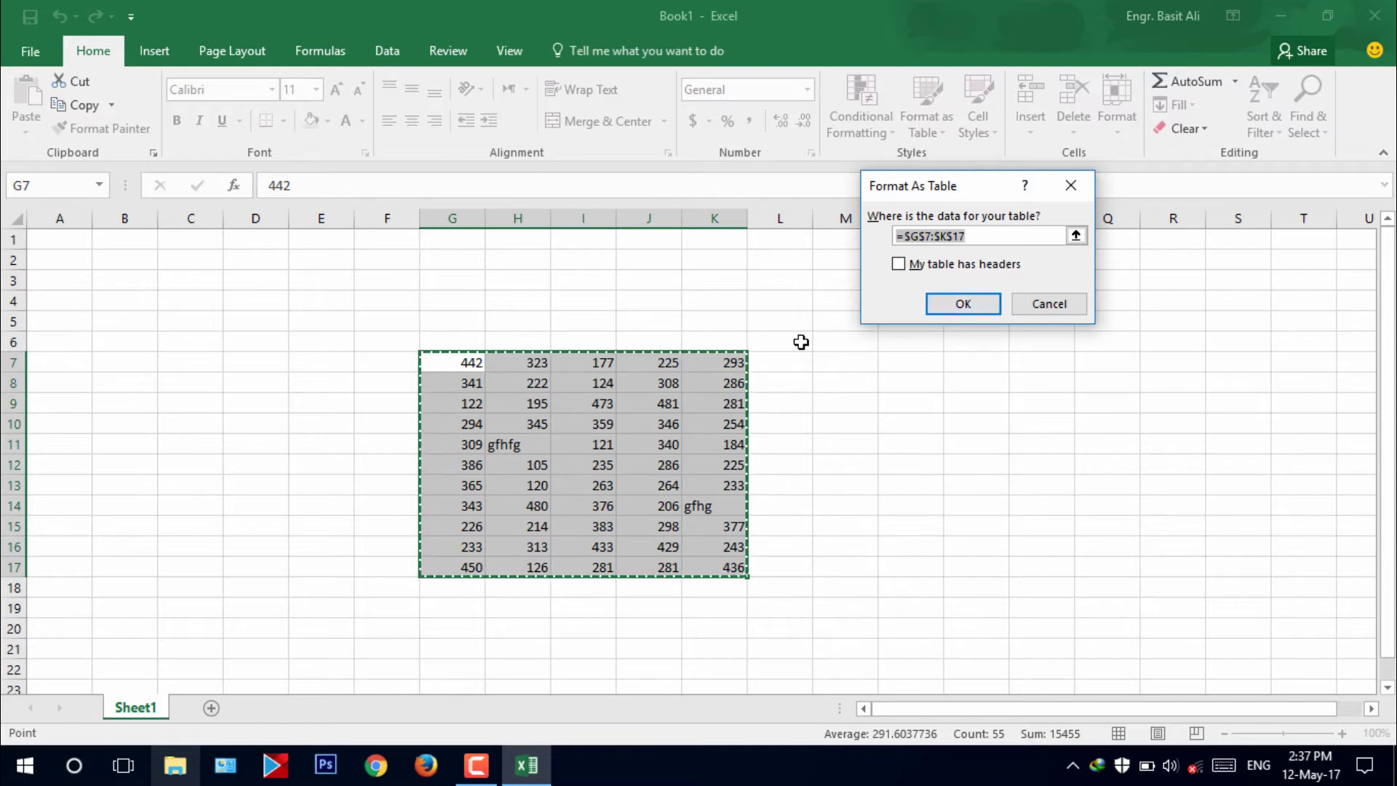
{"action": "left_click", "coordinate": [963, 304]}
{"action": "left_click", "coordinate": [762, 379]}
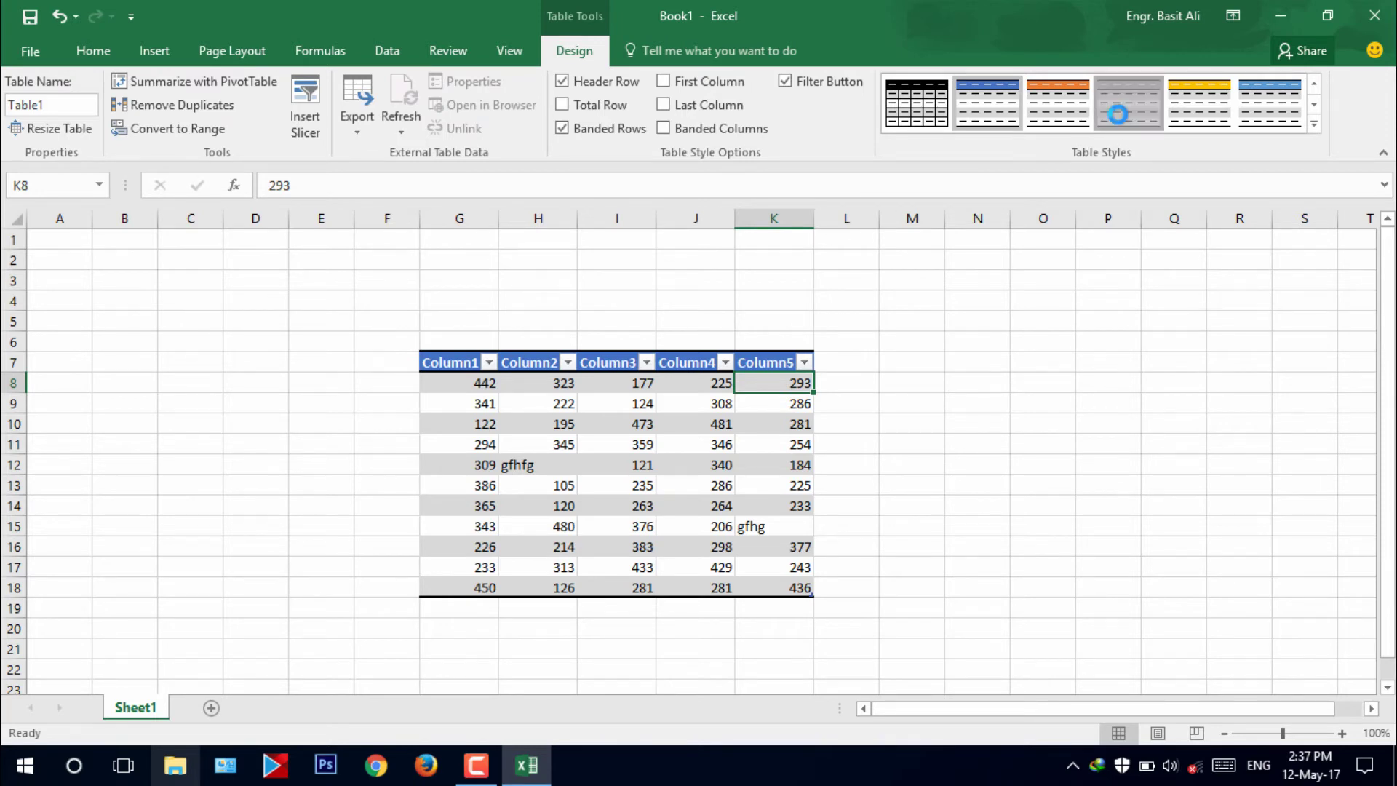
{"action": "left_click", "coordinate": [1120, 110]}
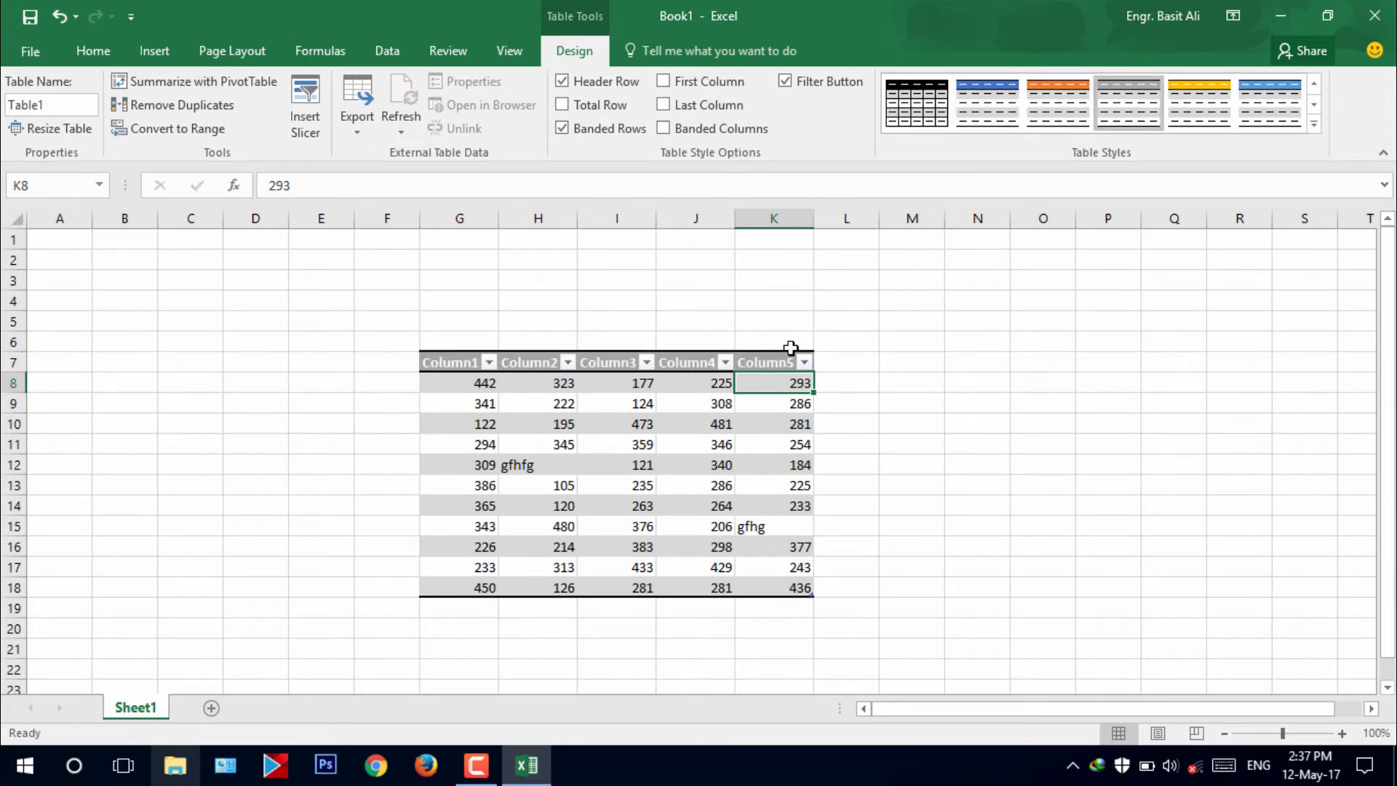
{"action": "left_click", "coordinate": [1194, 108]}
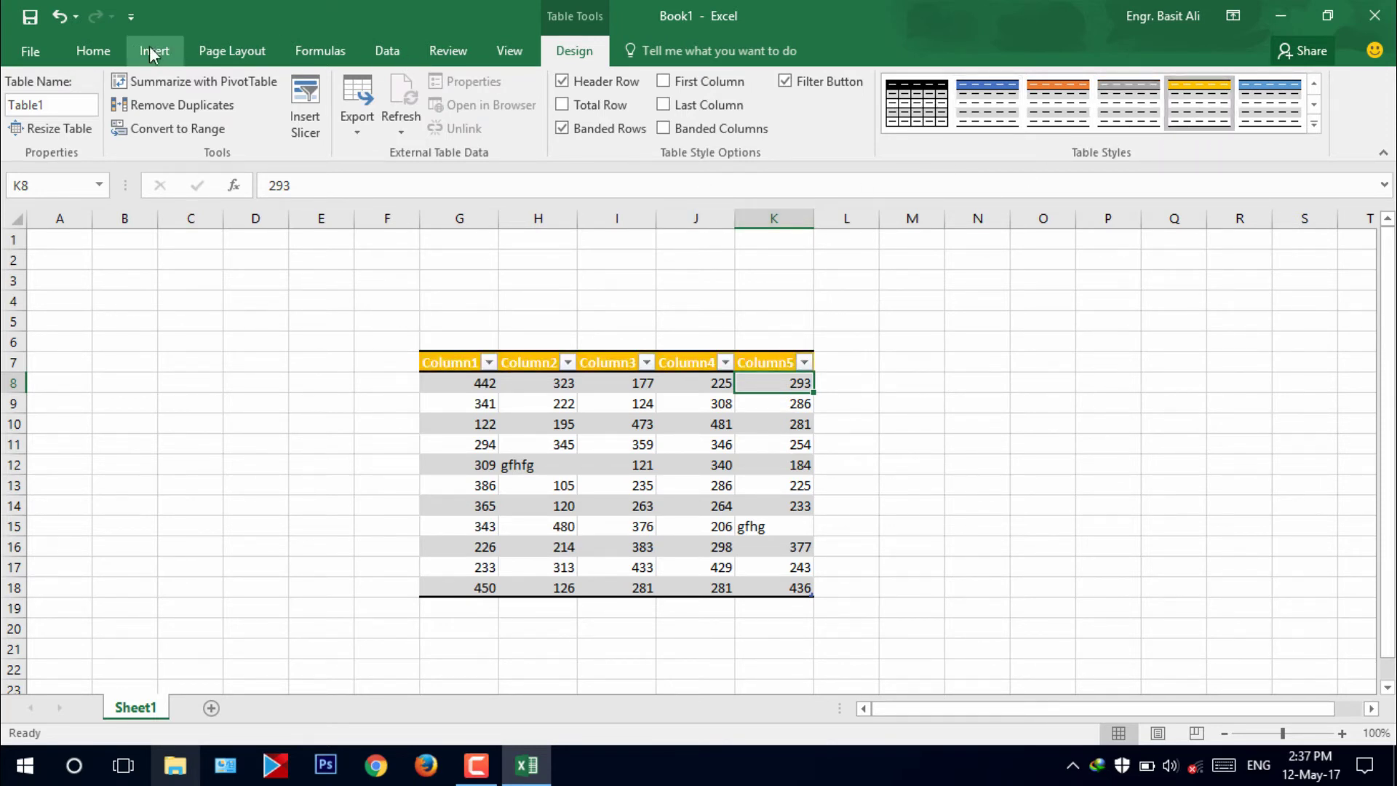
{"action": "left_click", "coordinate": [115, 53]}
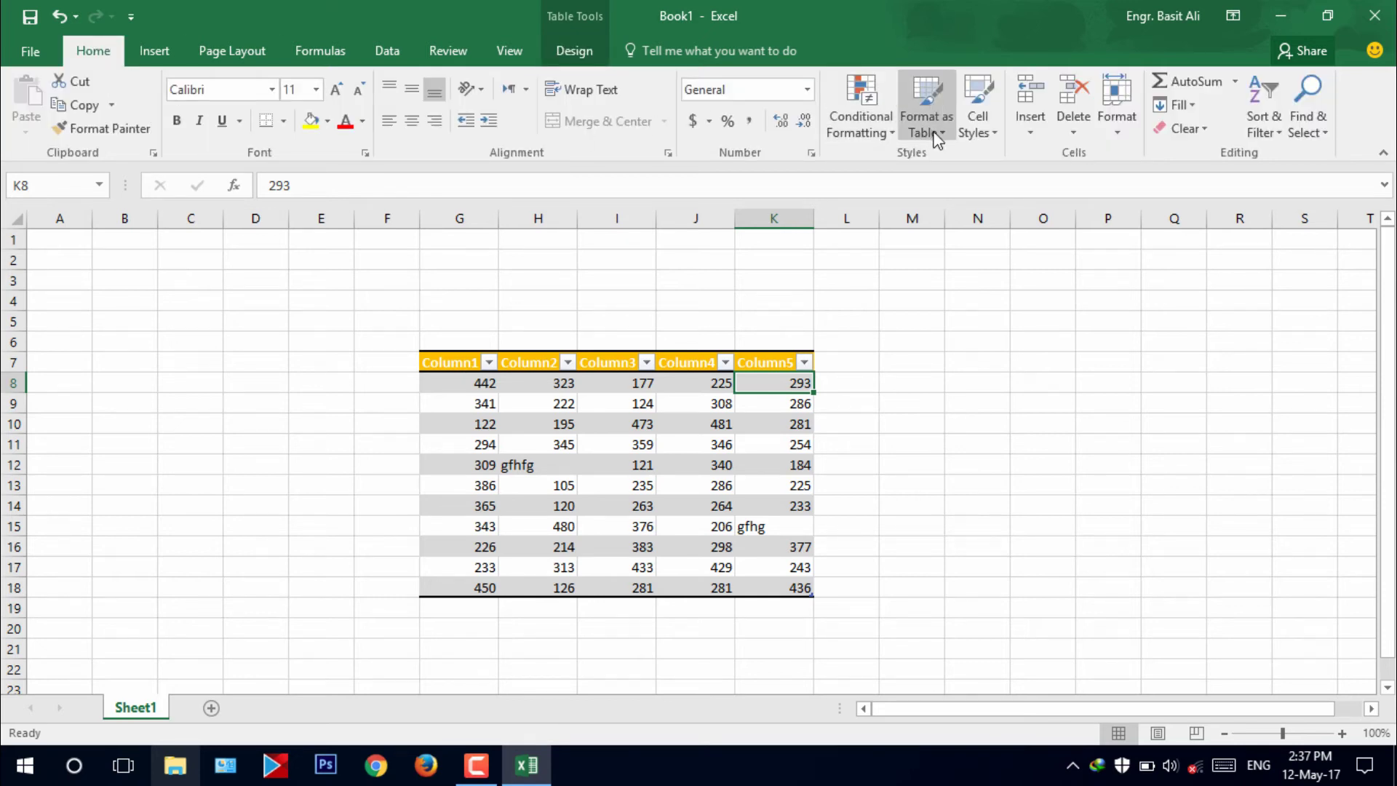
{"action": "key", "text": "ctrl+z"}
{"action": "key", "text": "ctrl+z"}
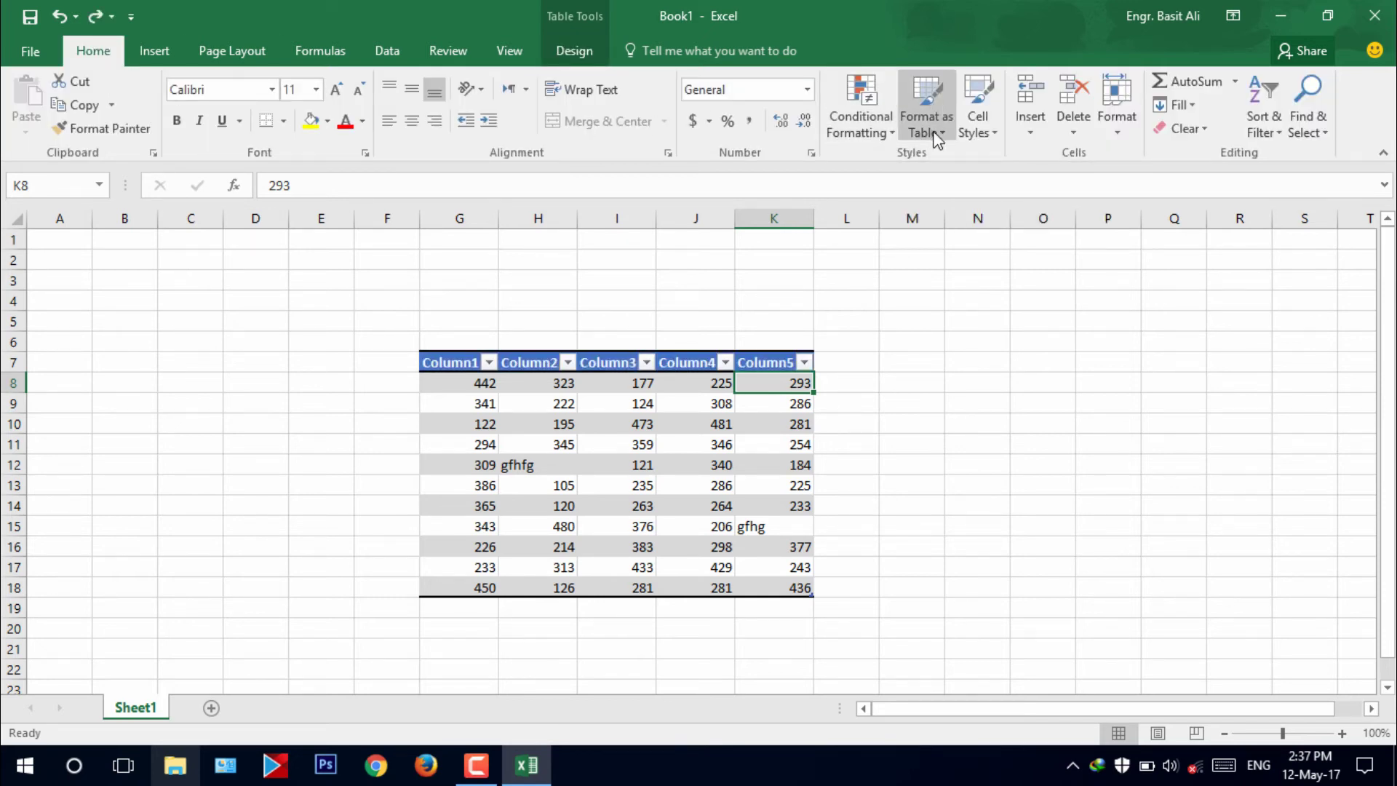
{"action": "key", "text": "ctrl+z"}
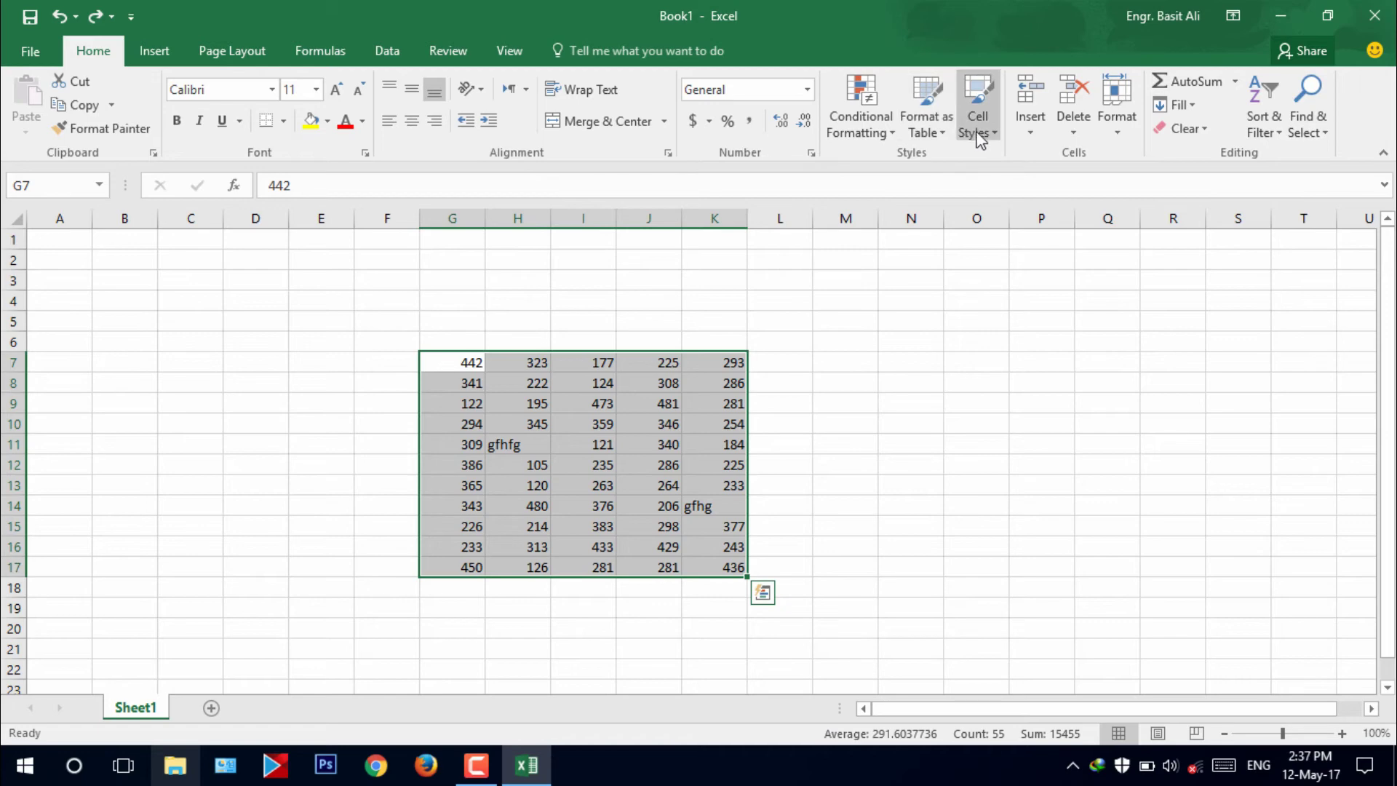
{"action": "left_click", "coordinate": [988, 135]}
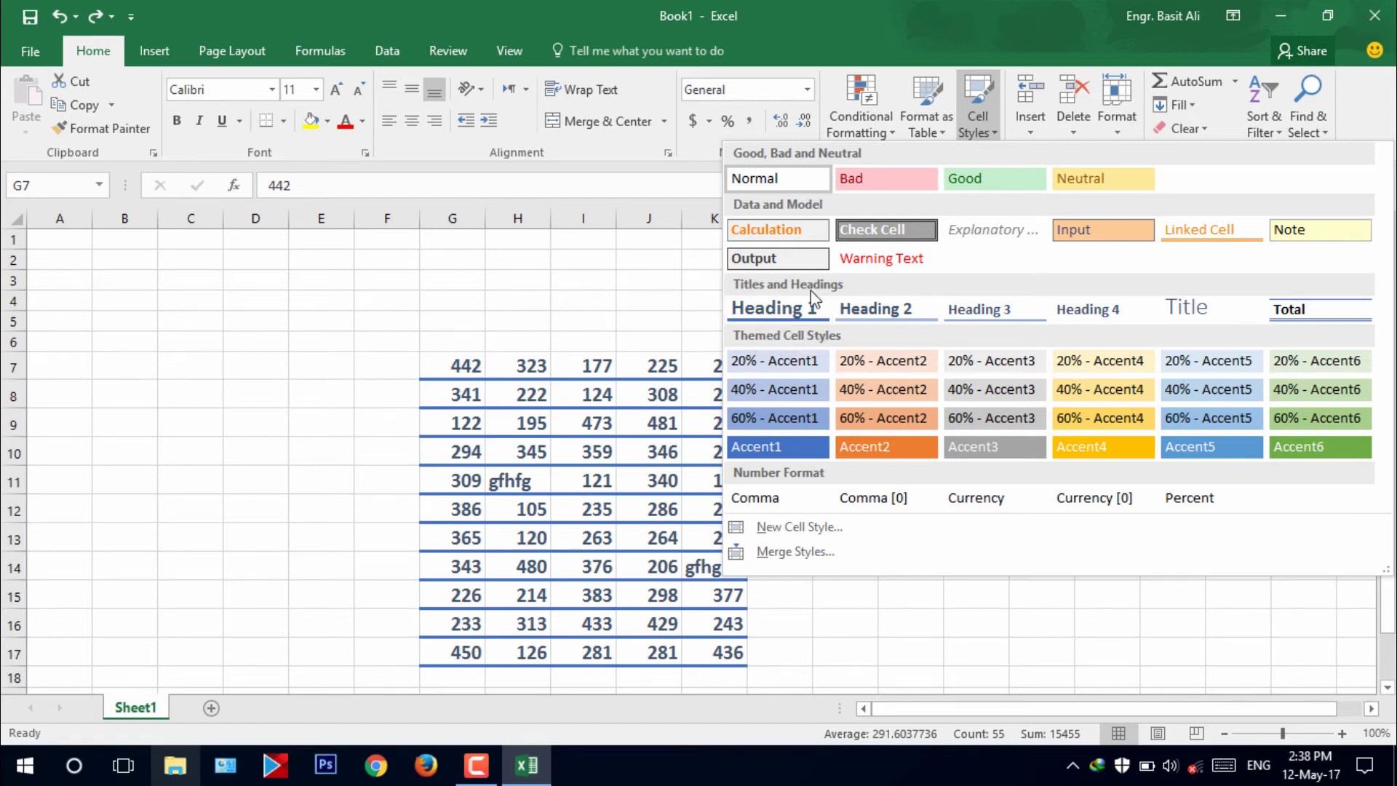
{"action": "left_click", "coordinate": [950, 91]}
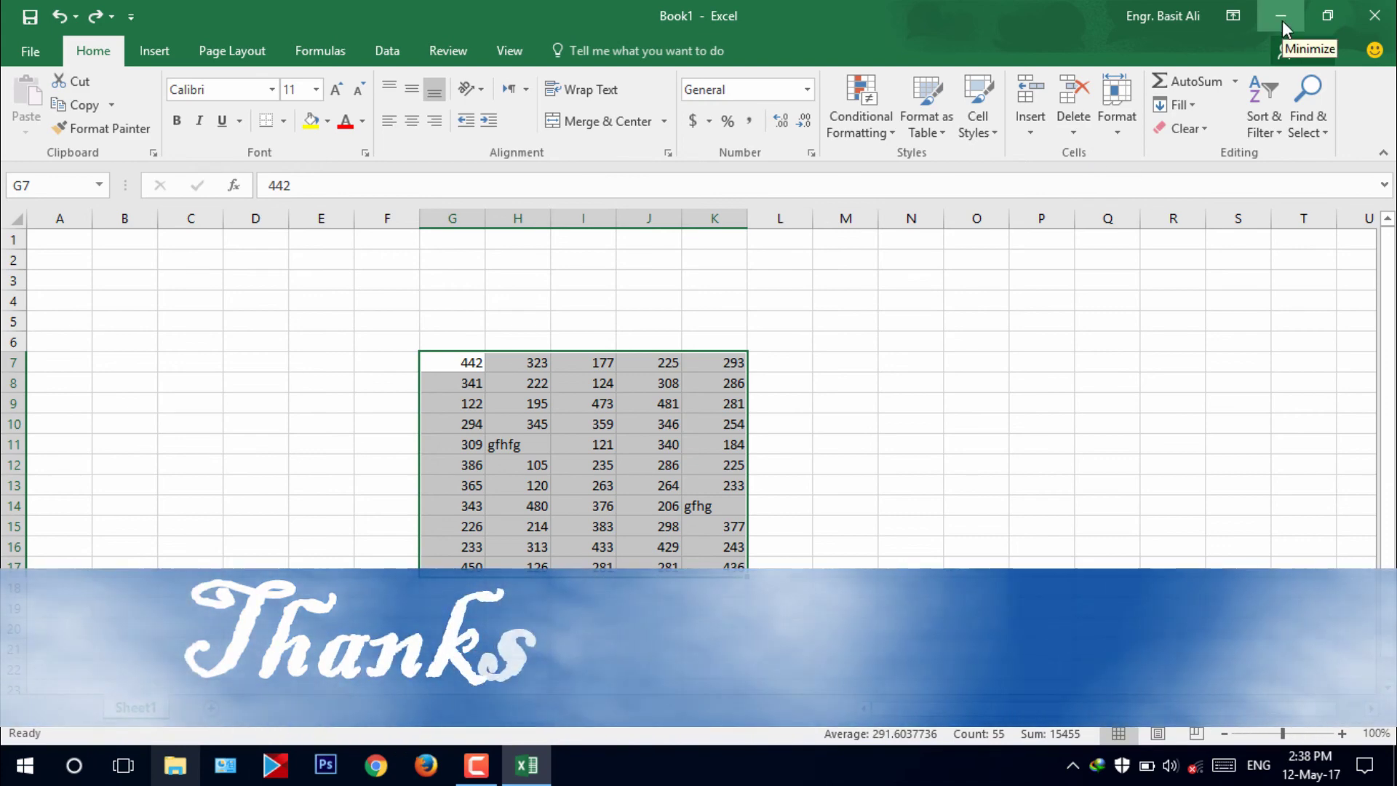
Minimize the Excel window to show the desktop.
{"action": "left_click", "coordinate": [1282, 21]}
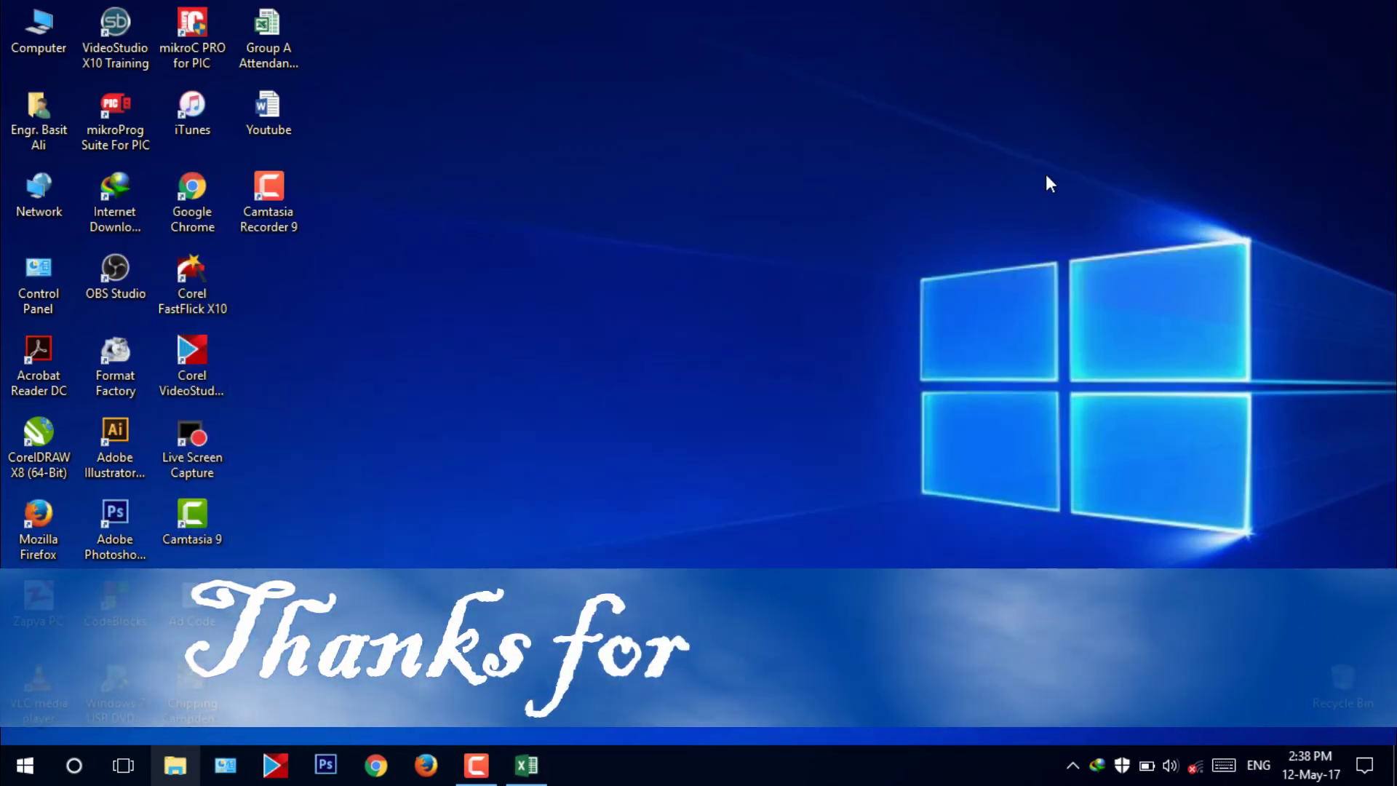